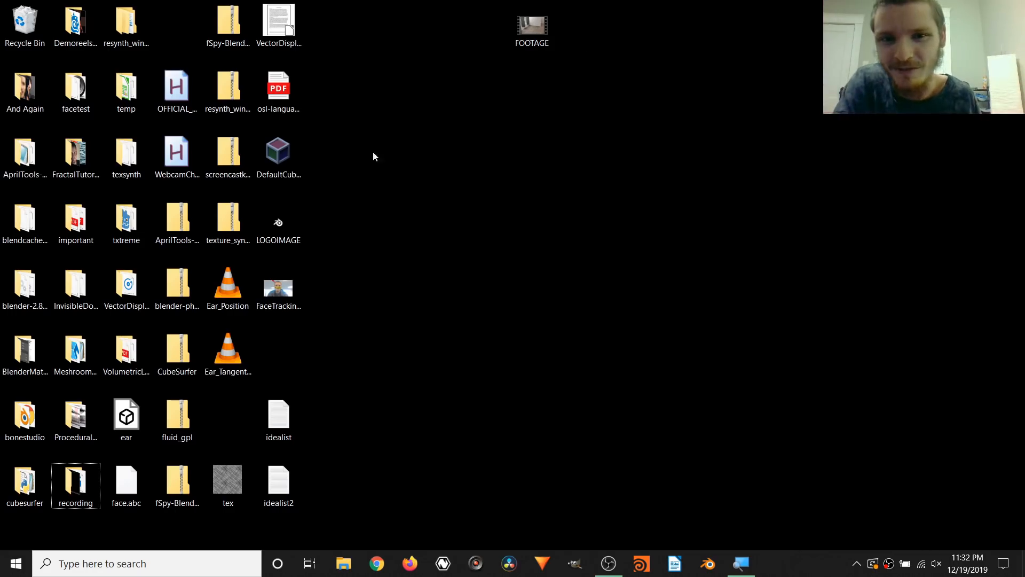
Play the FOOTAGE video from the desktop, pause it, scrub back through it and close the player.
double_click(532, 27)
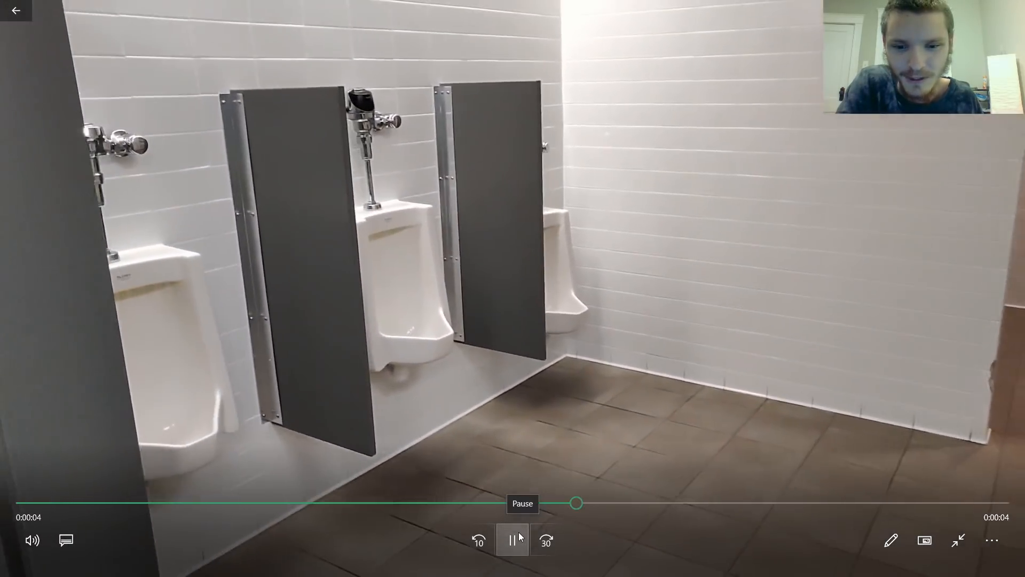
left_click(519, 536)
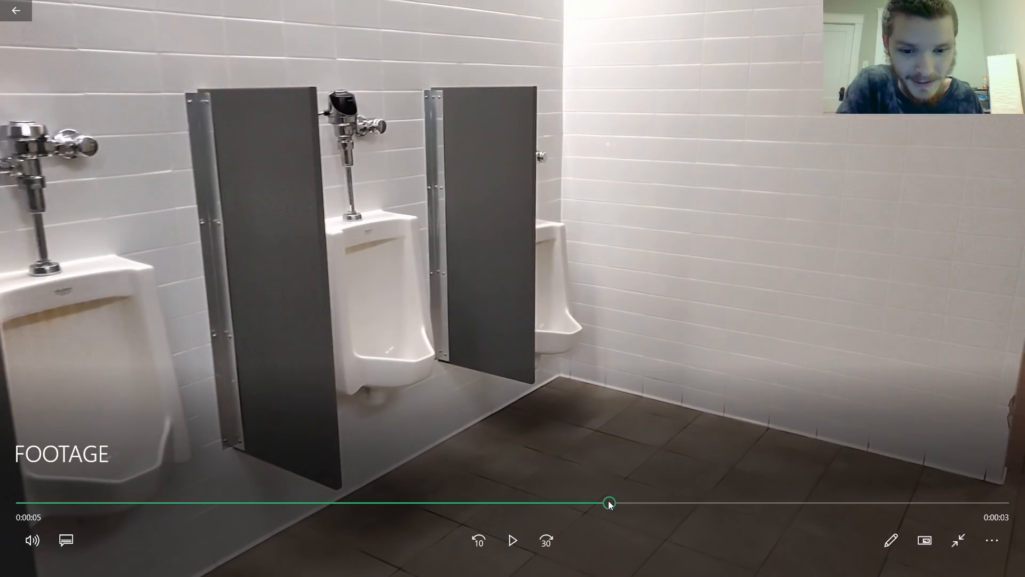
left_click_drag(609, 503, 480, 443)
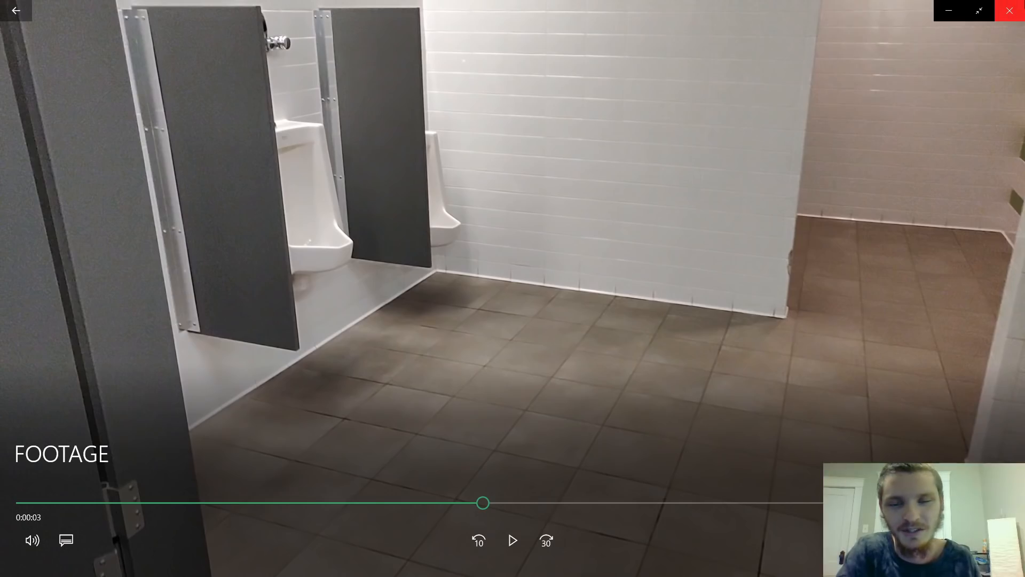
left_click(1024, 1)
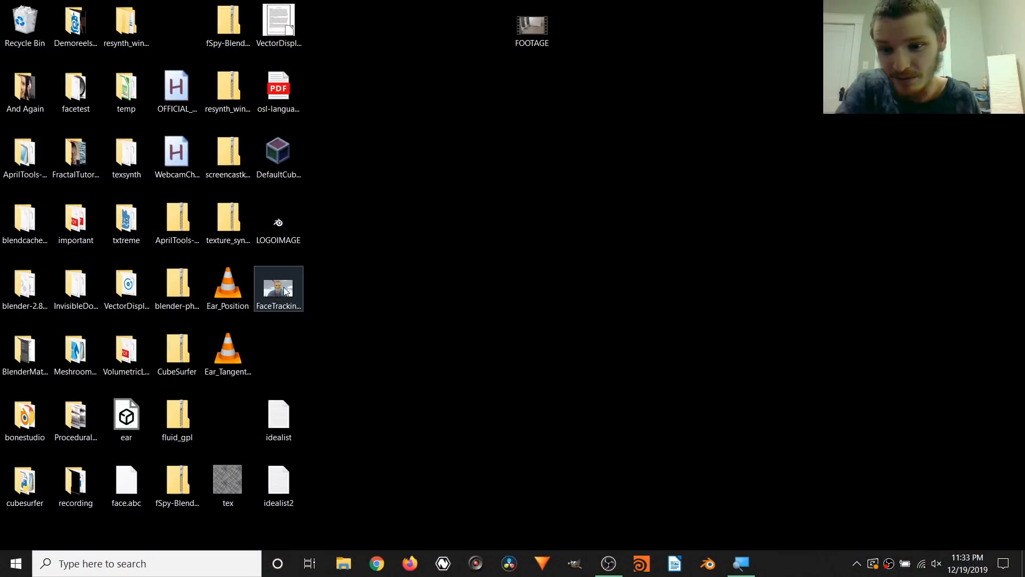
View the FaceTrackingTest animation and the LogoImage picture, then close the image viewer.
double_click(285, 290)
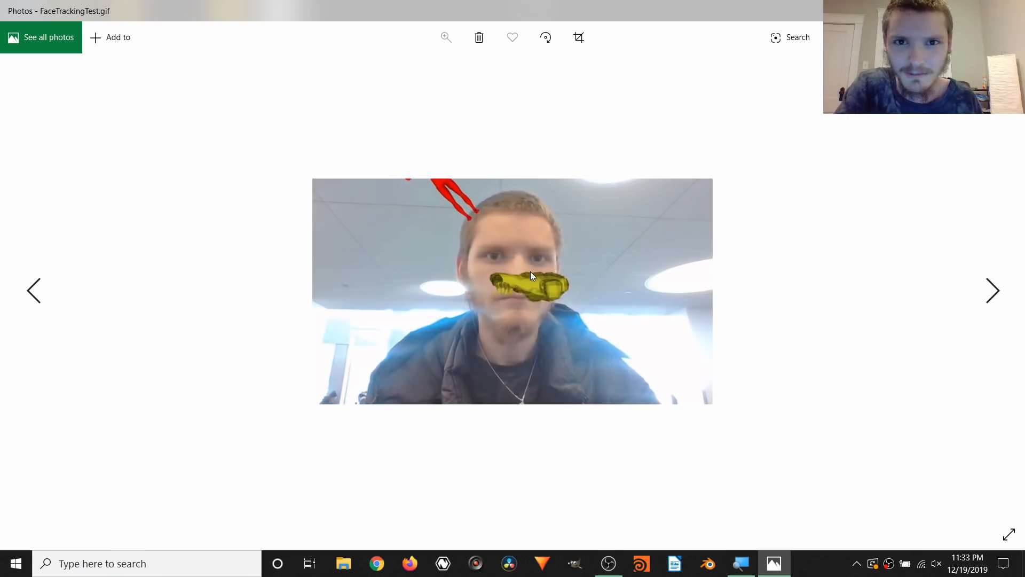
key("Right")
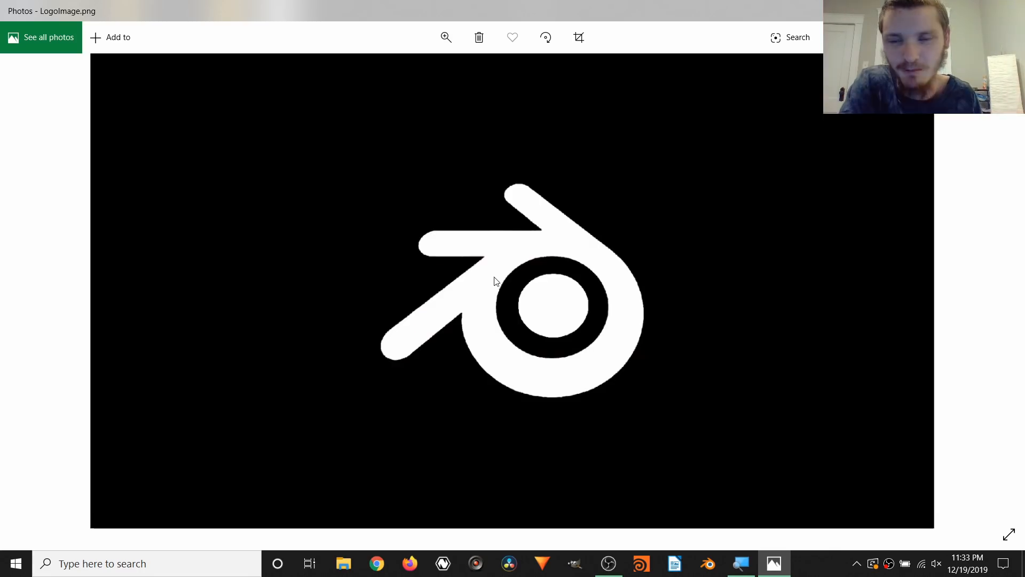
key("Left")
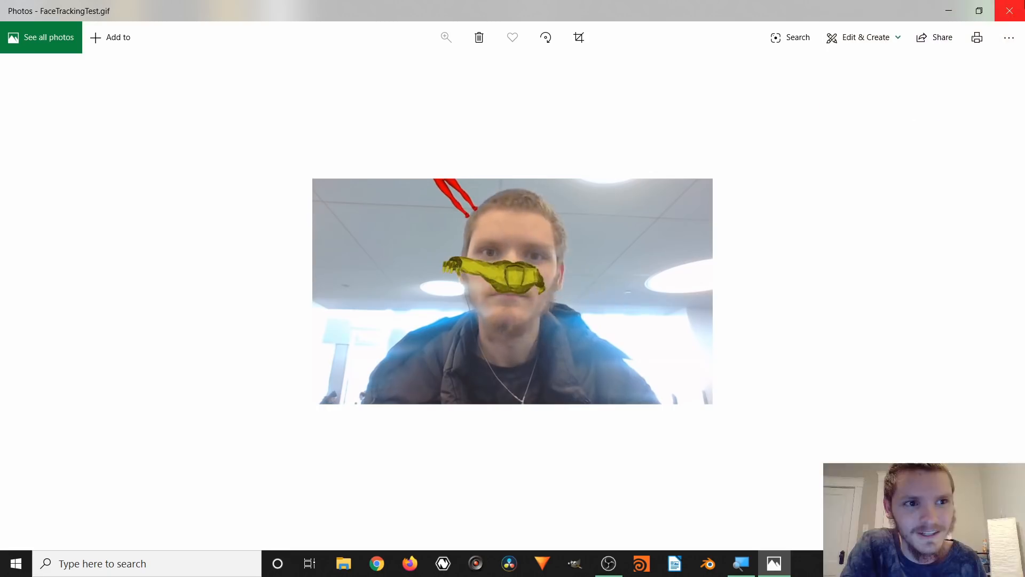
left_click(1012, 10)
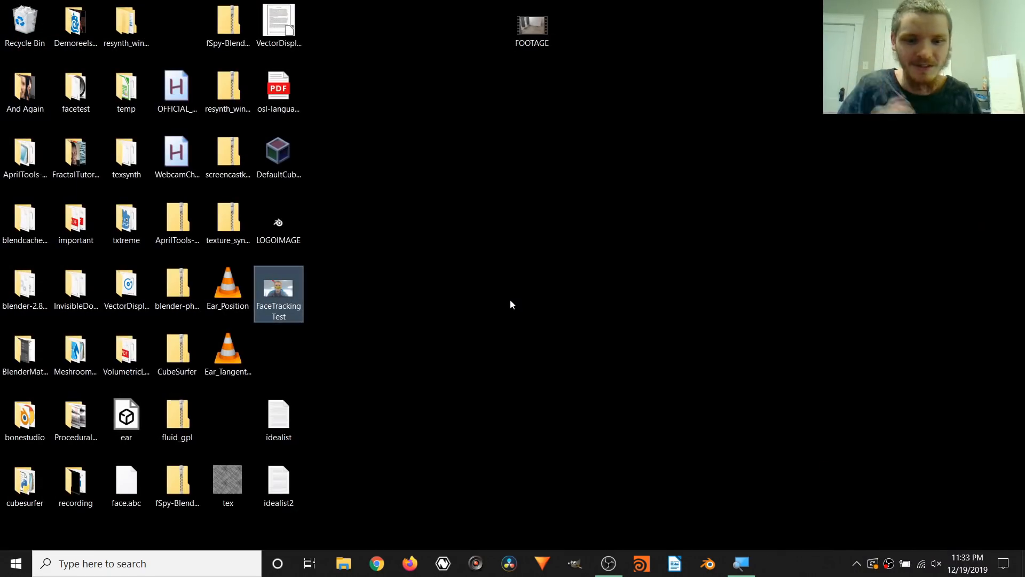
left_click(528, 35)
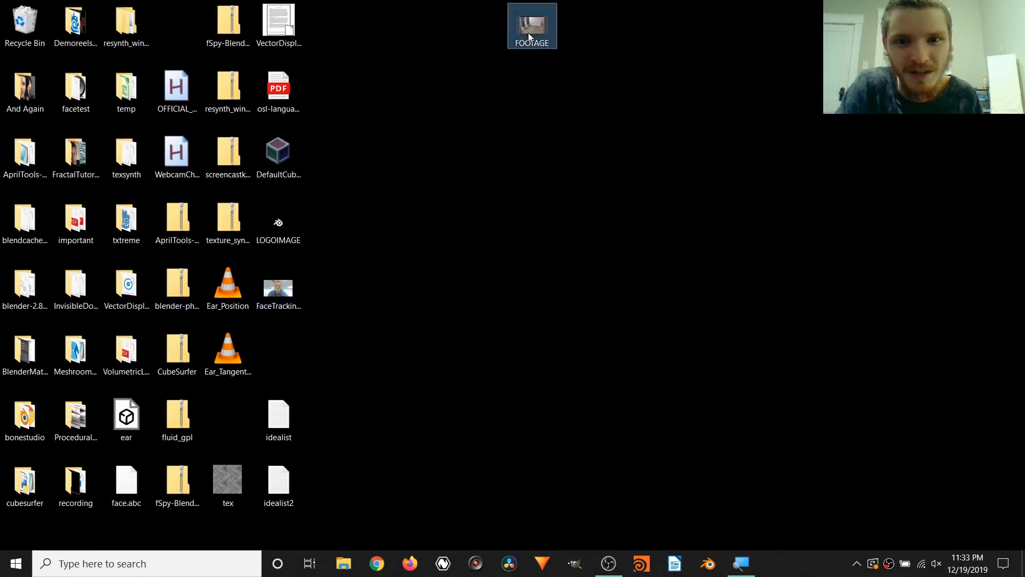
left_click_drag(497, 33, 518, 31)
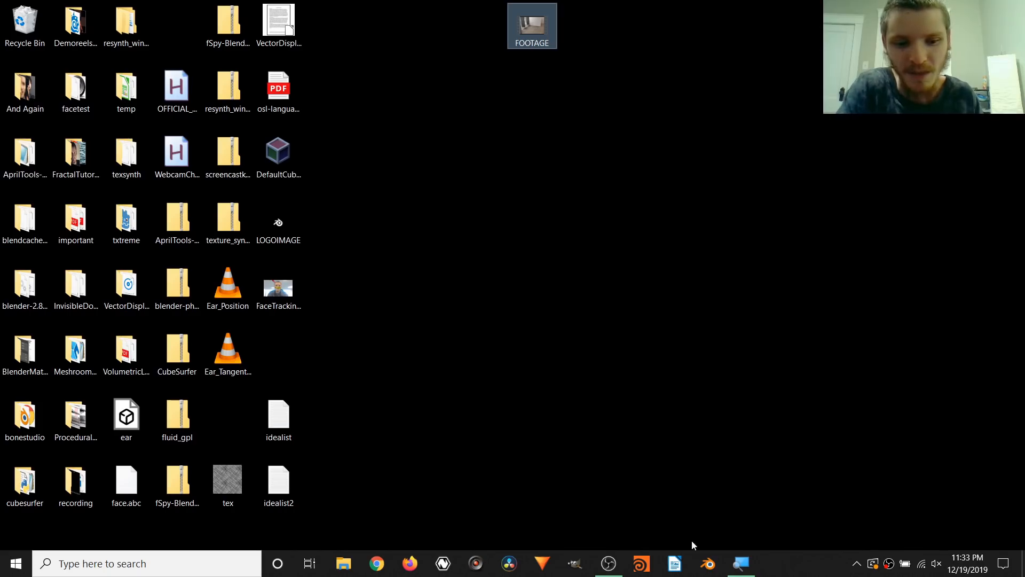
Launch Blender, dismiss the splash screen and switch its window to full screen.
left_click(707, 564)
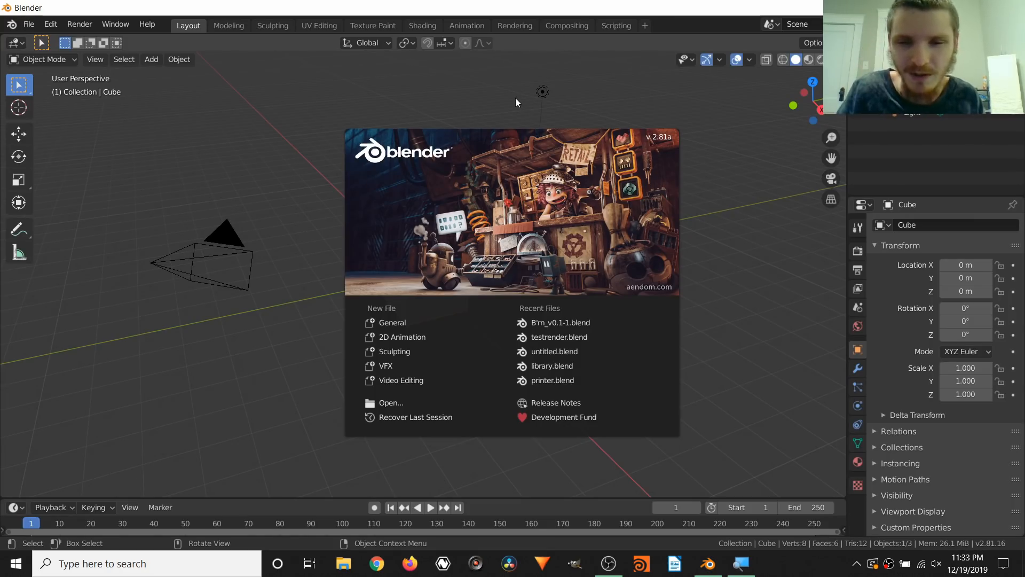
left_click(715, 158)
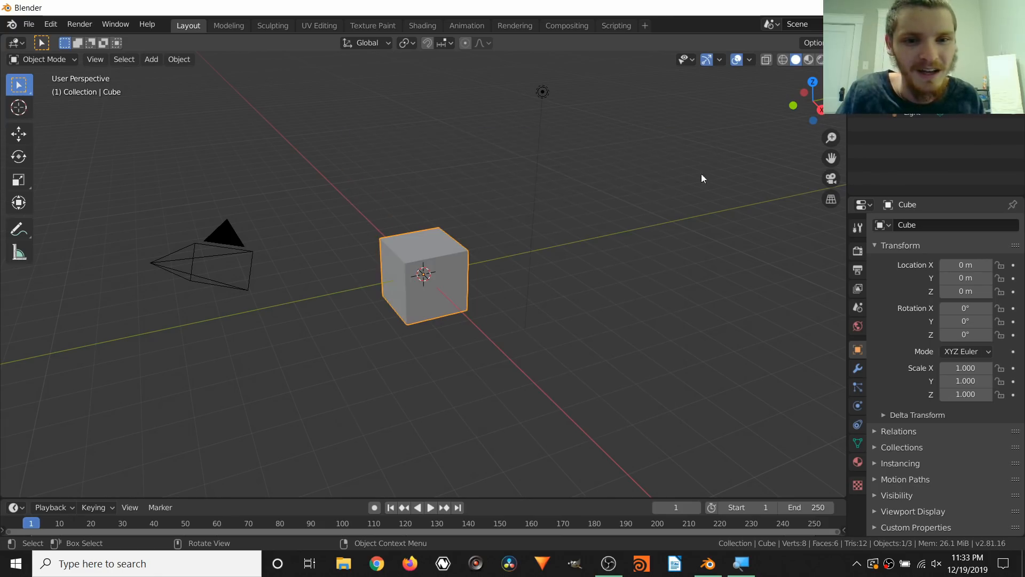
key("q")
left_click(531, 133)
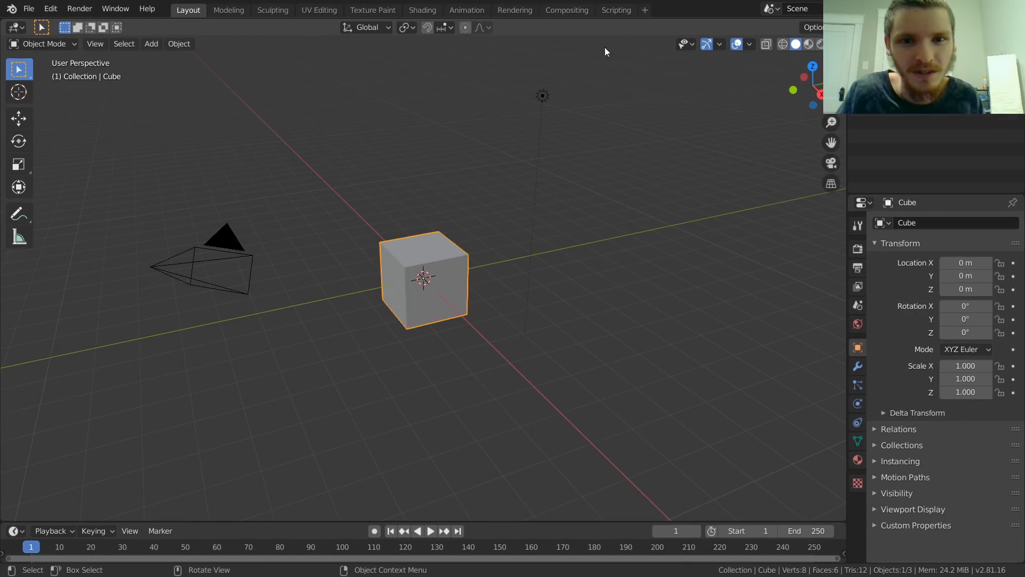
Add a Video Editing workspace to the project.
left_click(644, 10)
mouse_move(656, 89)
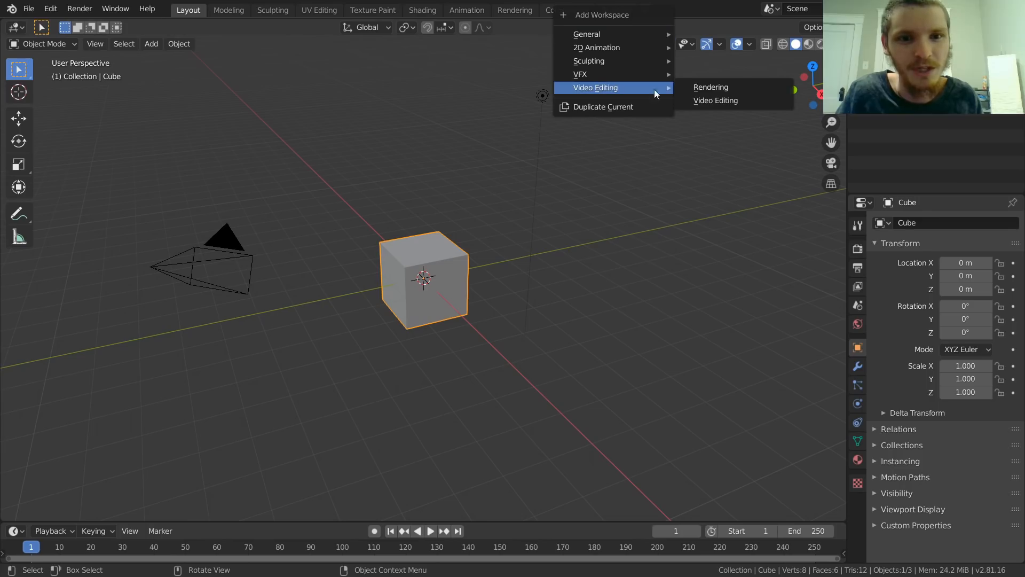
left_click(710, 101)
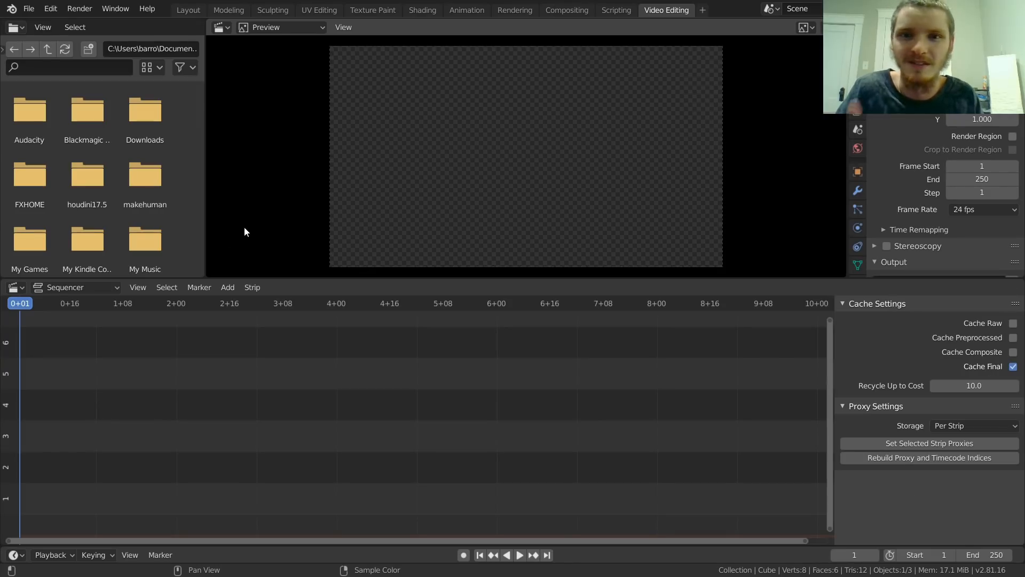
Add FOOTAGE.mp4 from the Desktop folder to the sequencer as a movie strip.
left_click(227, 288)
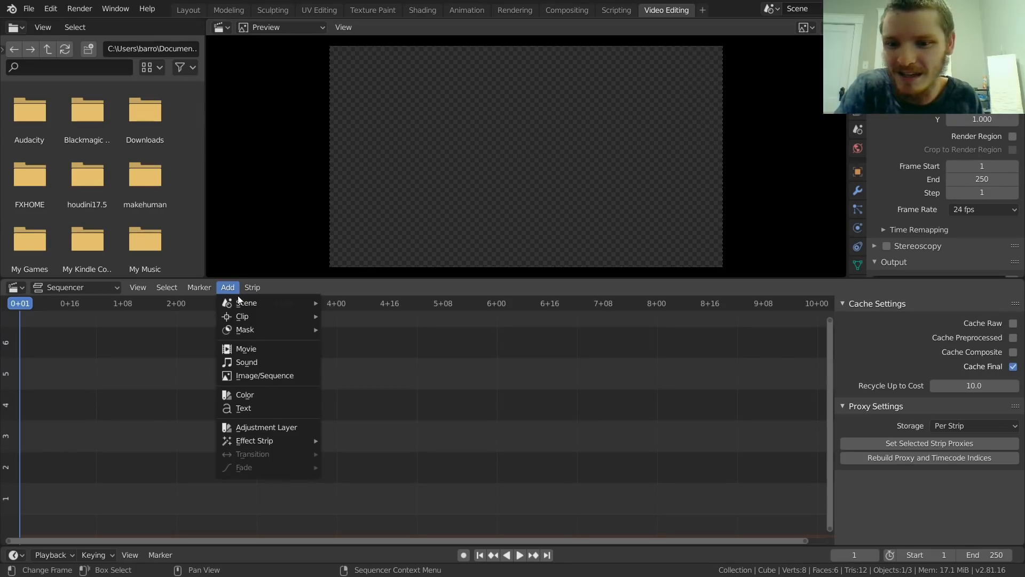
left_click(271, 353)
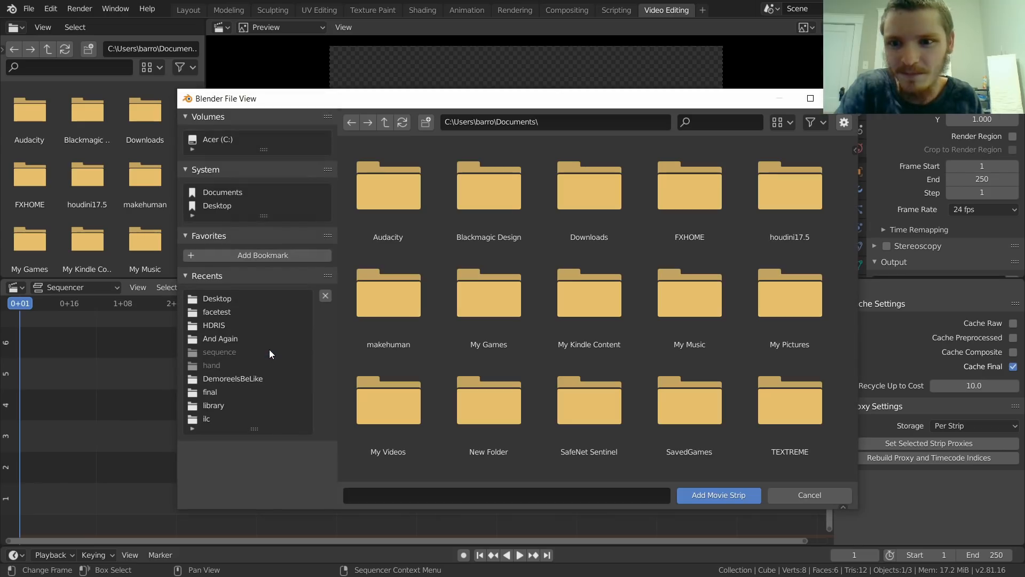
left_click(217, 206)
scroll(494, 252, "down", 5)
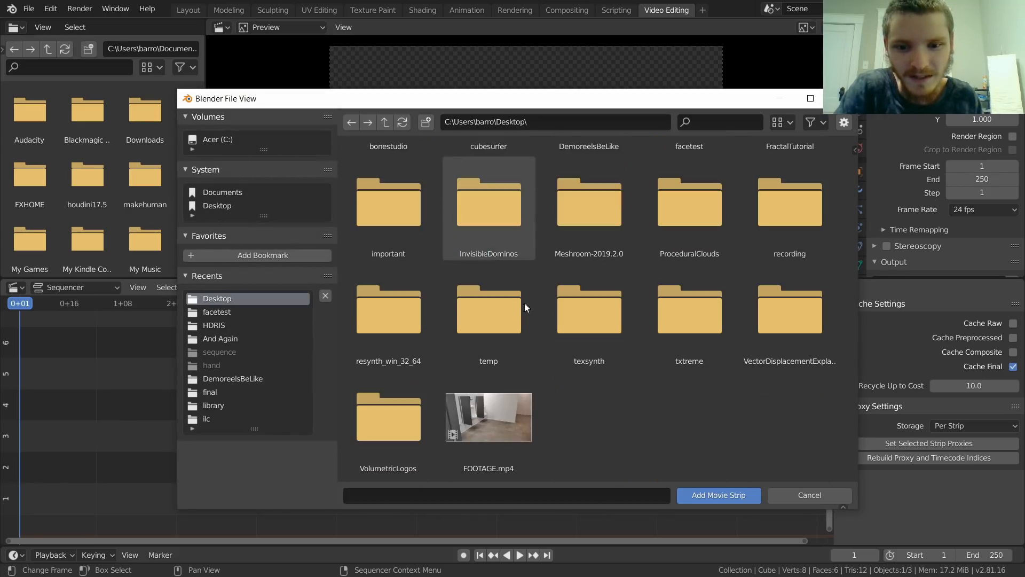
left_click(472, 419)
left_click(702, 496)
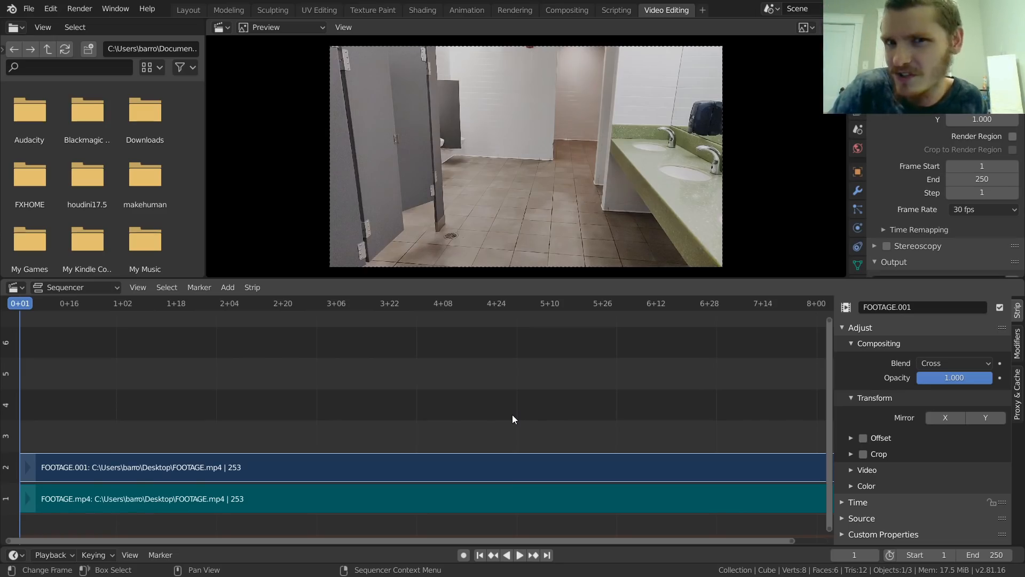
Scrub the footage to frame 16 and examine the preview's colours up close.
left_click_drag(26, 305, 69, 306)
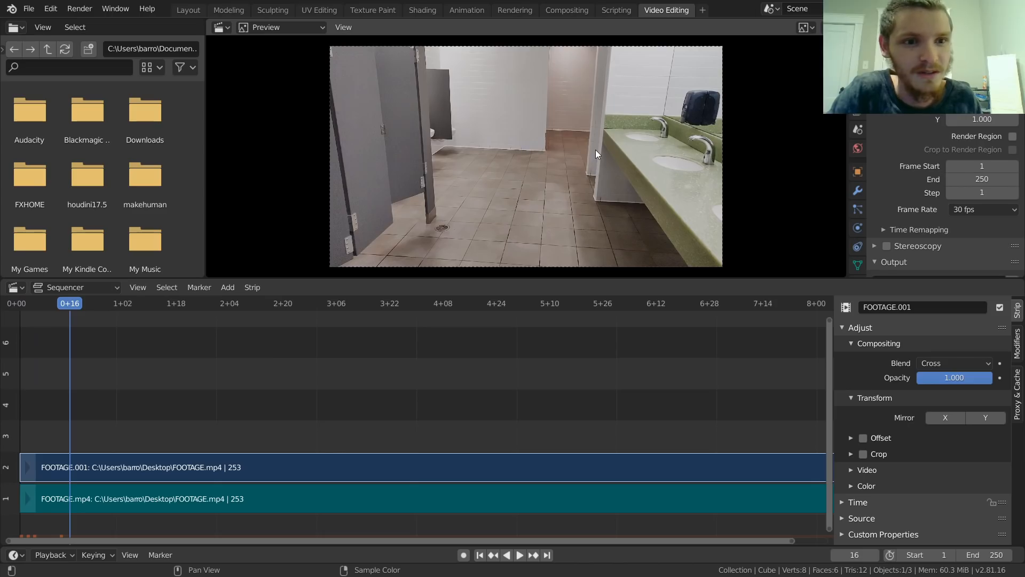
scroll(510, 150, "up", 3)
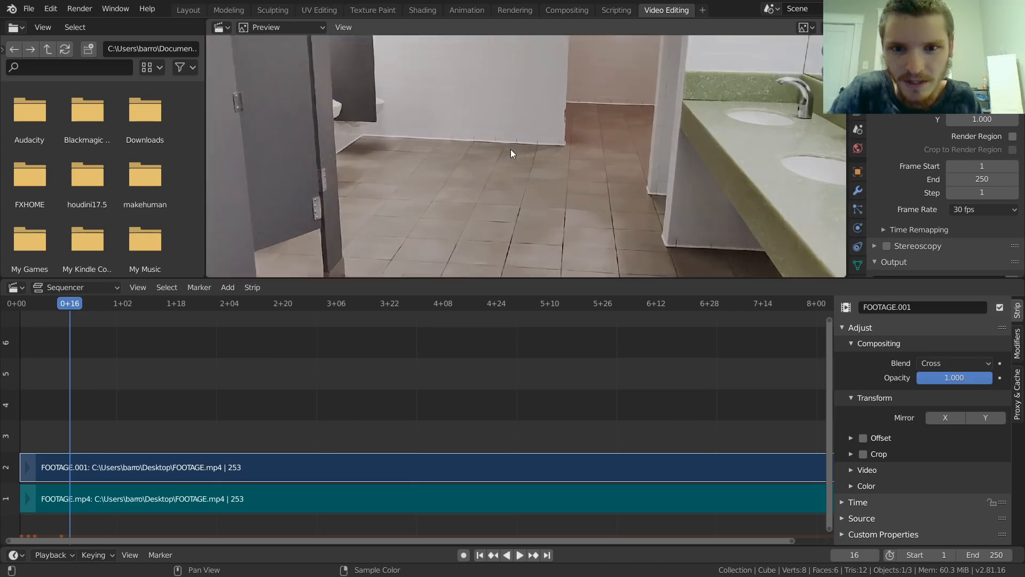
scroll(510, 150, "down", 2)
scroll(649, 163, "up", 2)
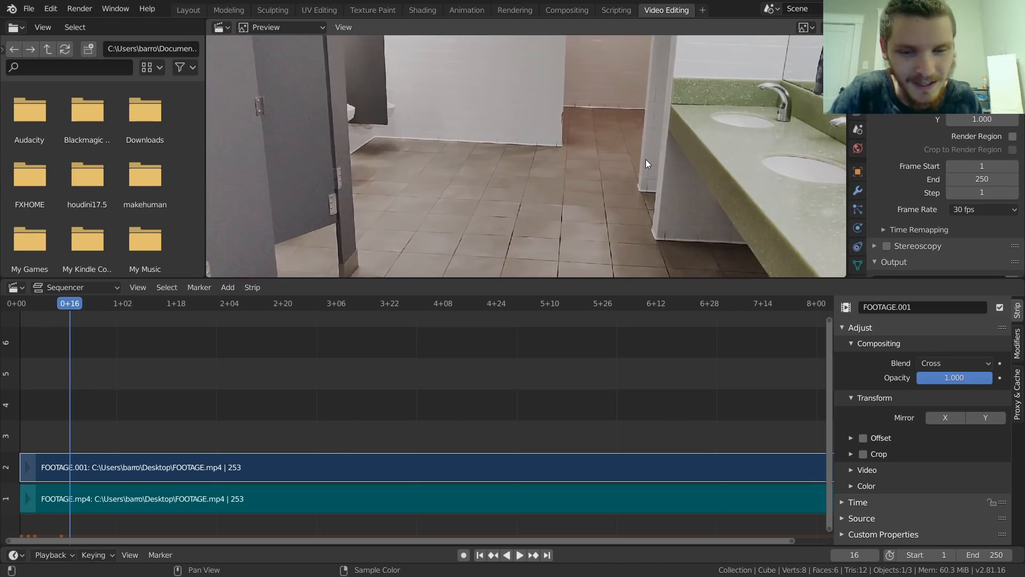
scroll(521, 140, "down", 1)
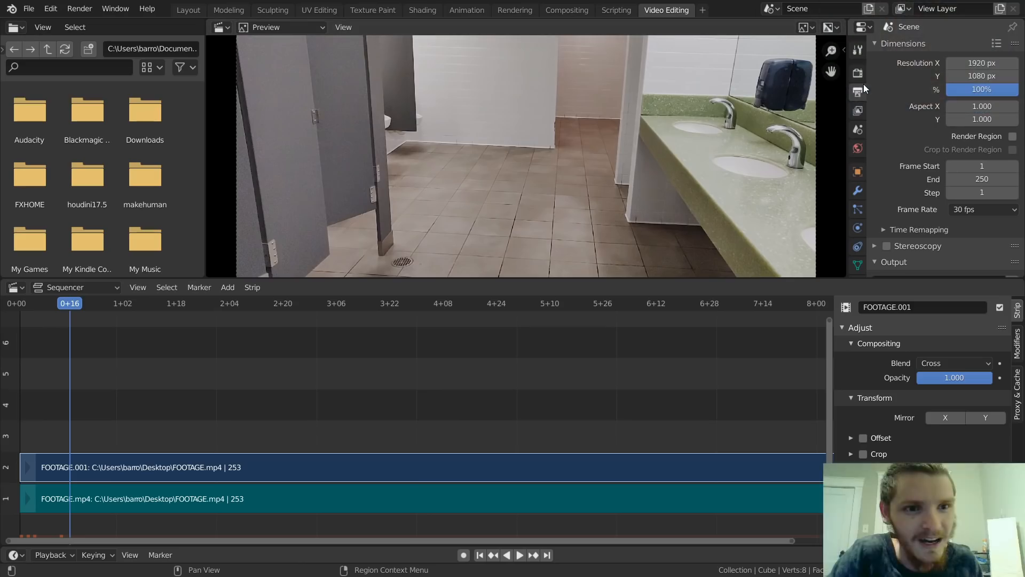
Set the scene's color management view transform to Standard.
left_click(858, 75)
scroll(918, 176, "down", 3)
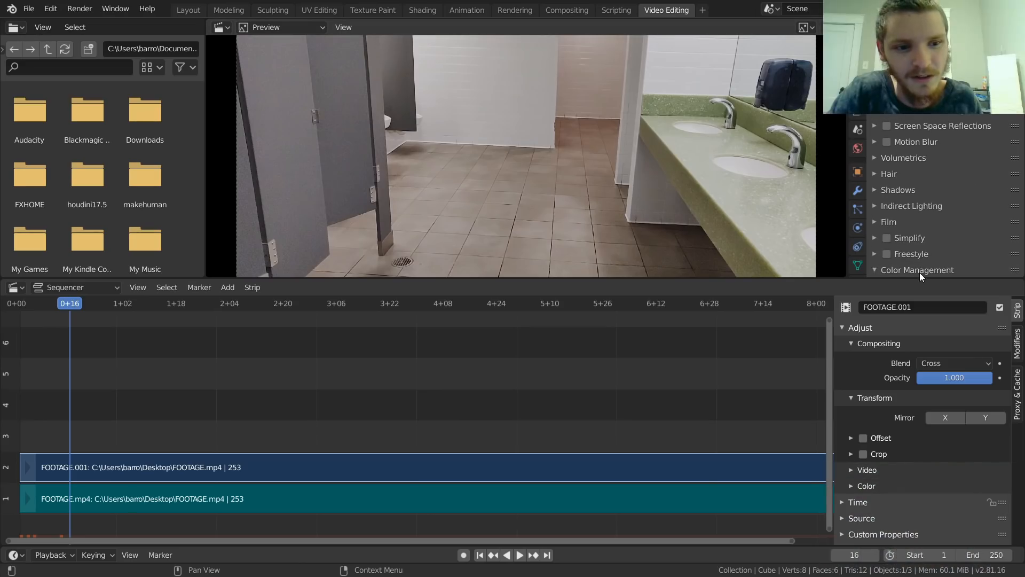
scroll(919, 274, "down", 4)
left_click(986, 187)
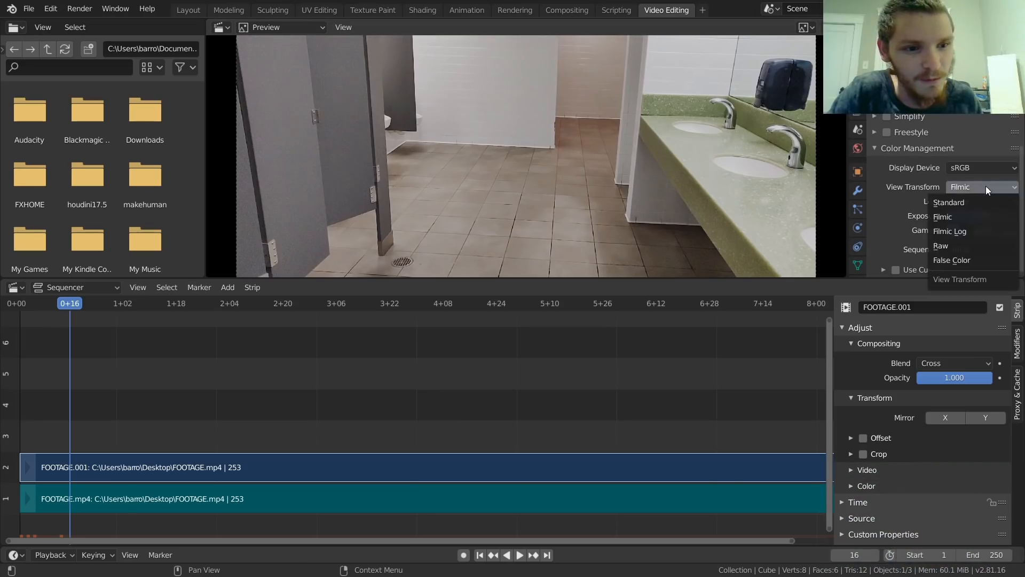
left_click(956, 198)
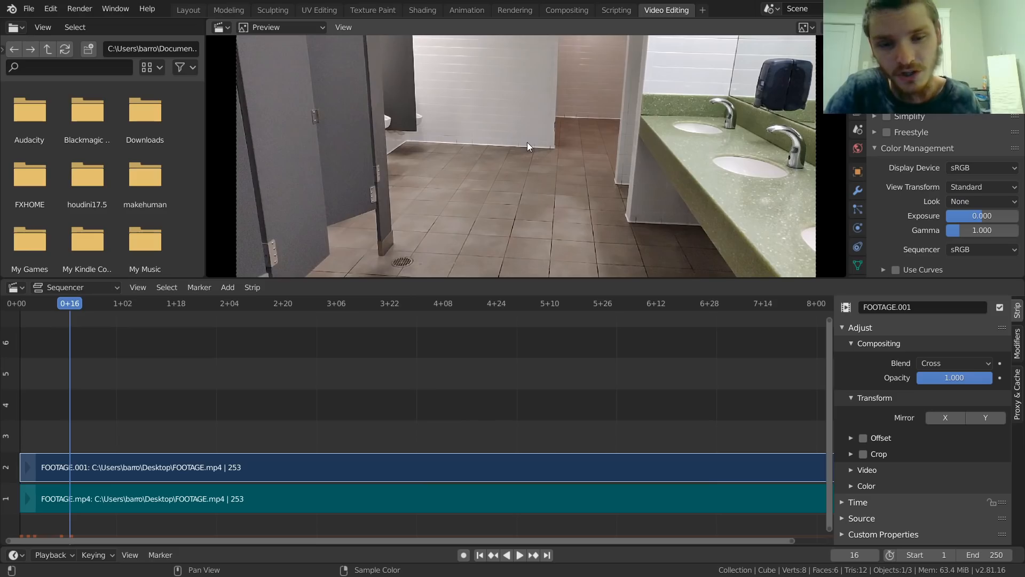
Play the clip from its first frame to find a starting point and set the scene's start frame to 21.
key("Home")
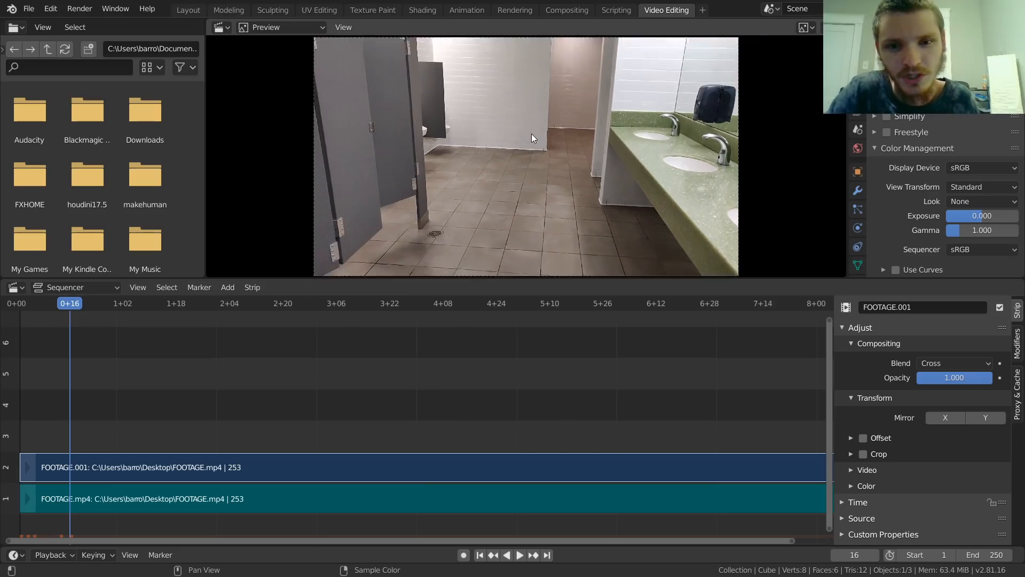
scroll(531, 133, "down", 1)
scroll(424, 387, "down", 3)
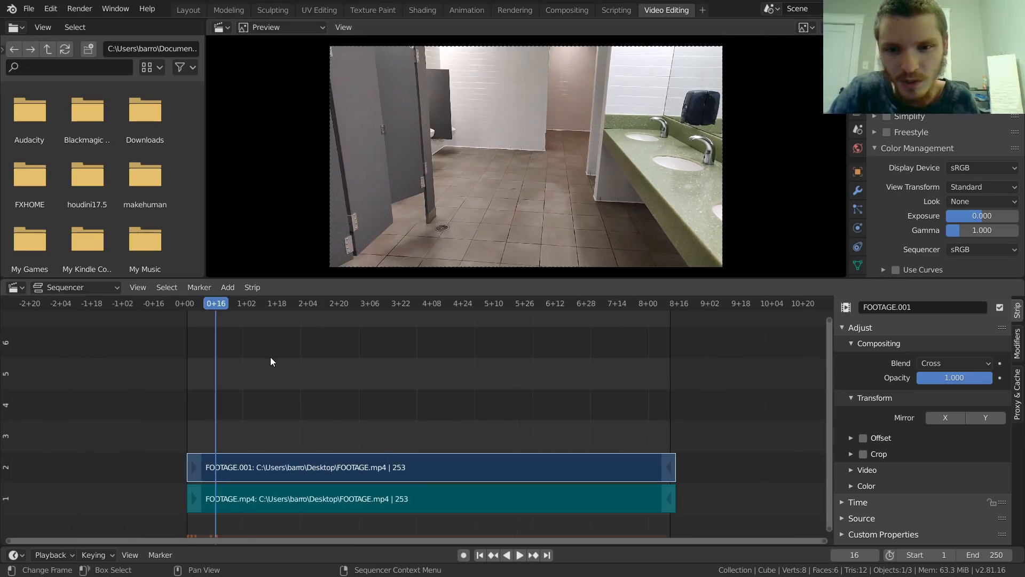
key("shift+Left")
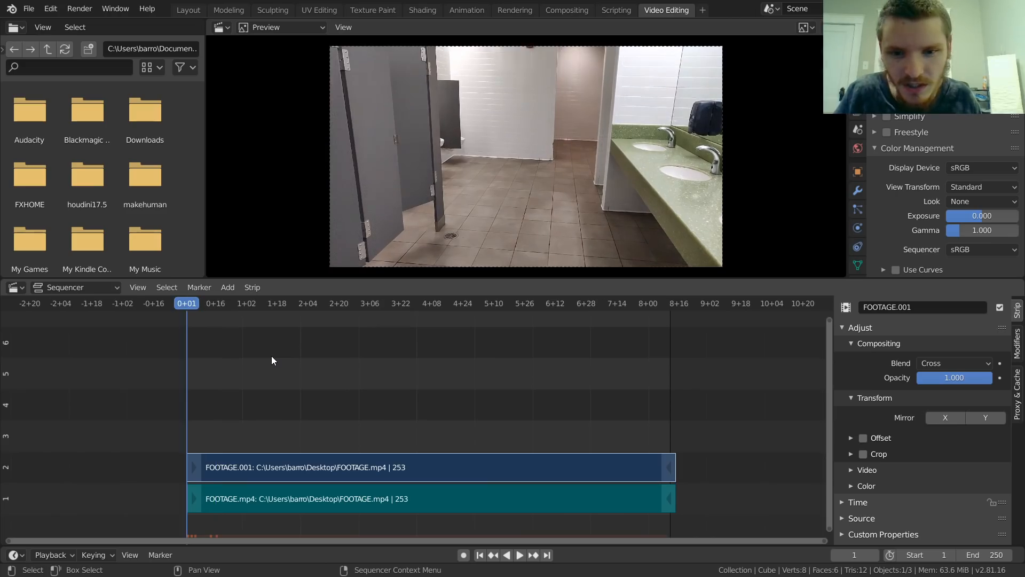
key("space")
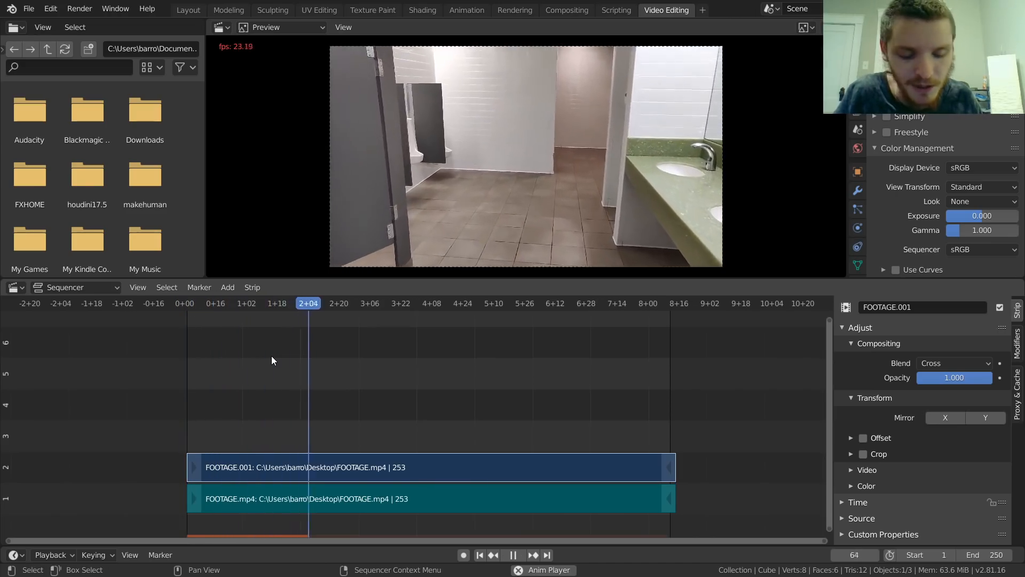
key("shift+Left")
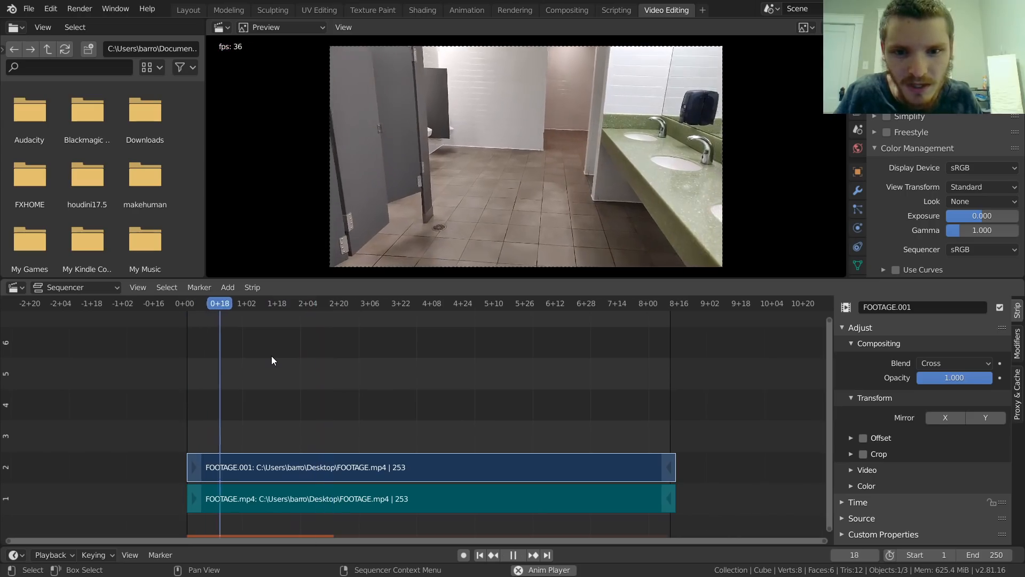
key("Escape")
key("space")
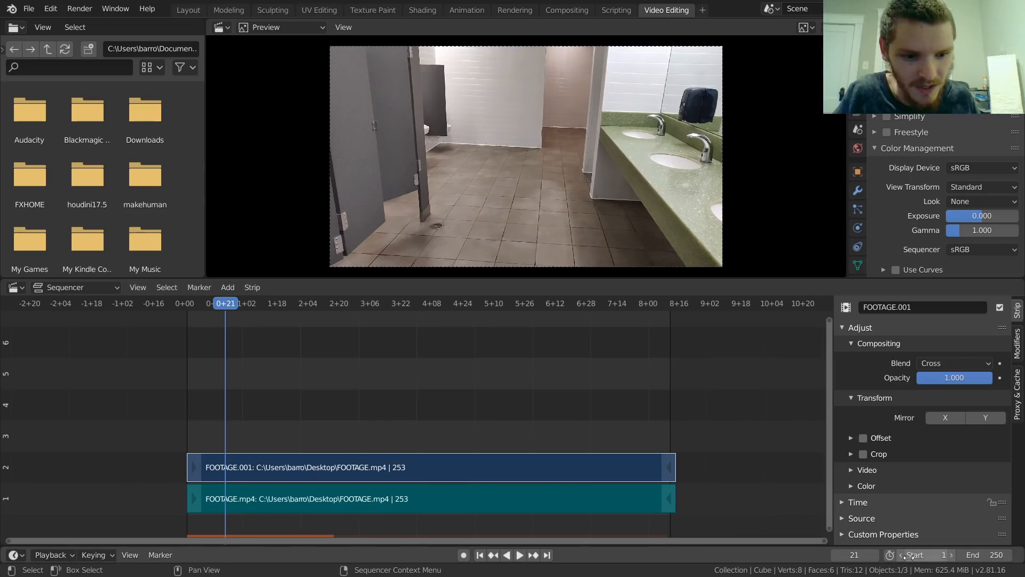
key("ctrl+v")
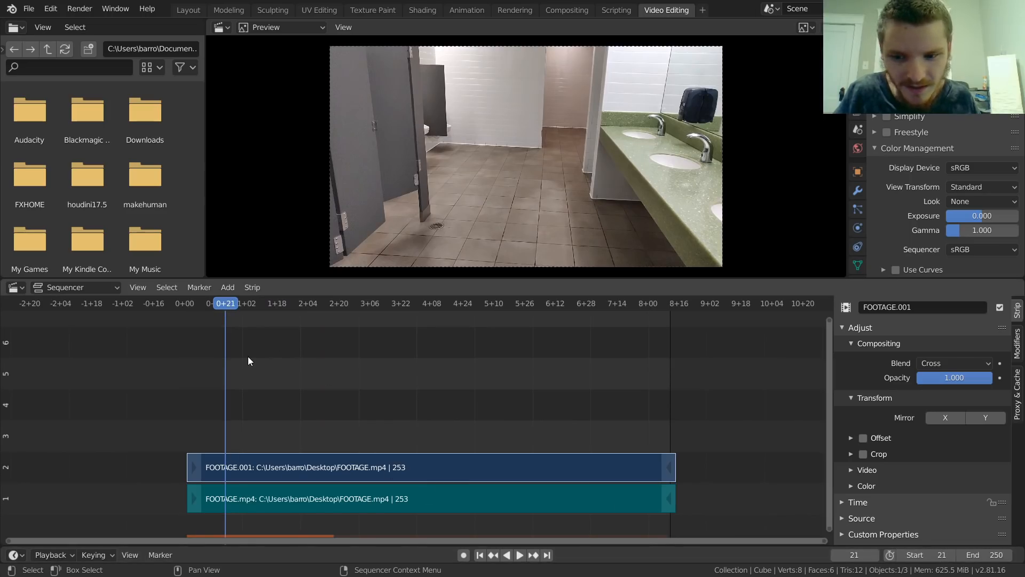
Play the footage onward to find a stopping point and set the scene's end frame to 202.
key("space")
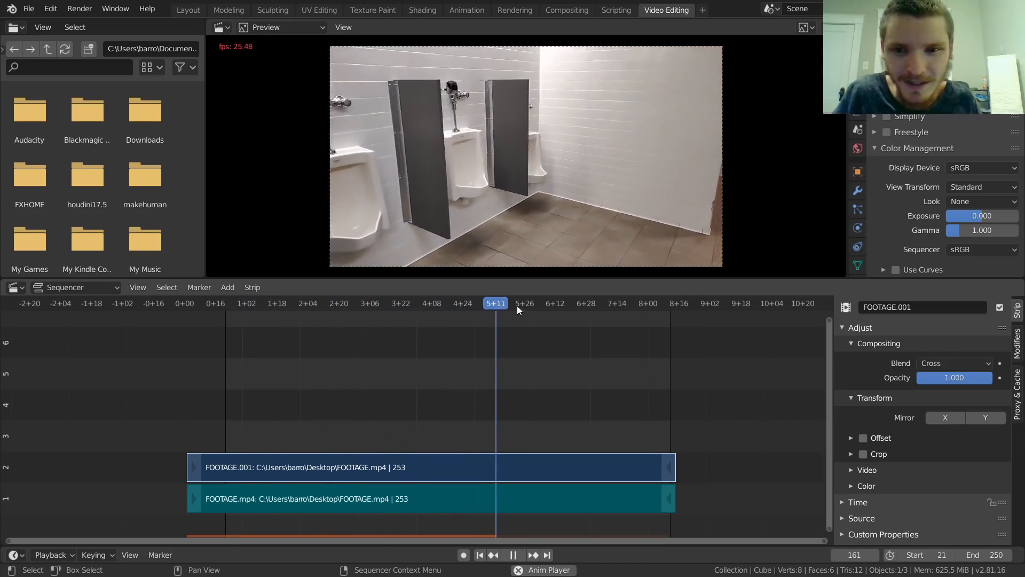
key("space")
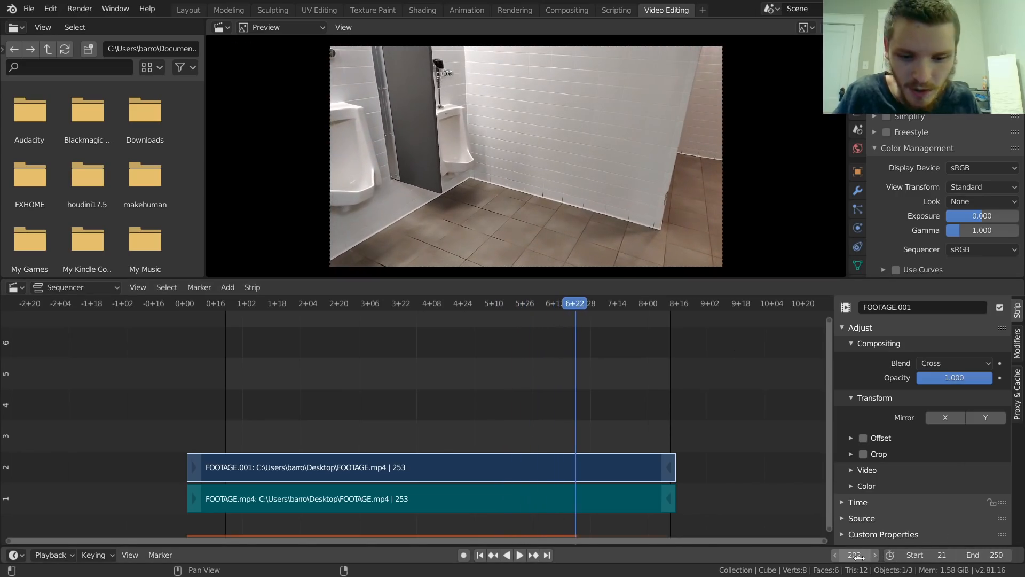
key("ctrl+End")
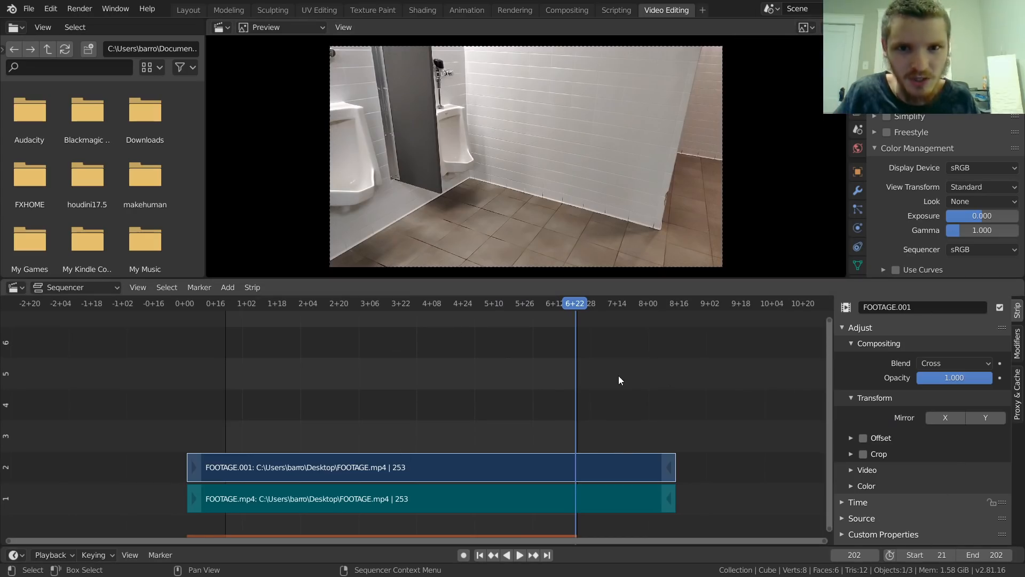
Set the PNG output compression to 0% and create a recentlygraduated folder on the Desktop as the output location.
left_click(861, 89)
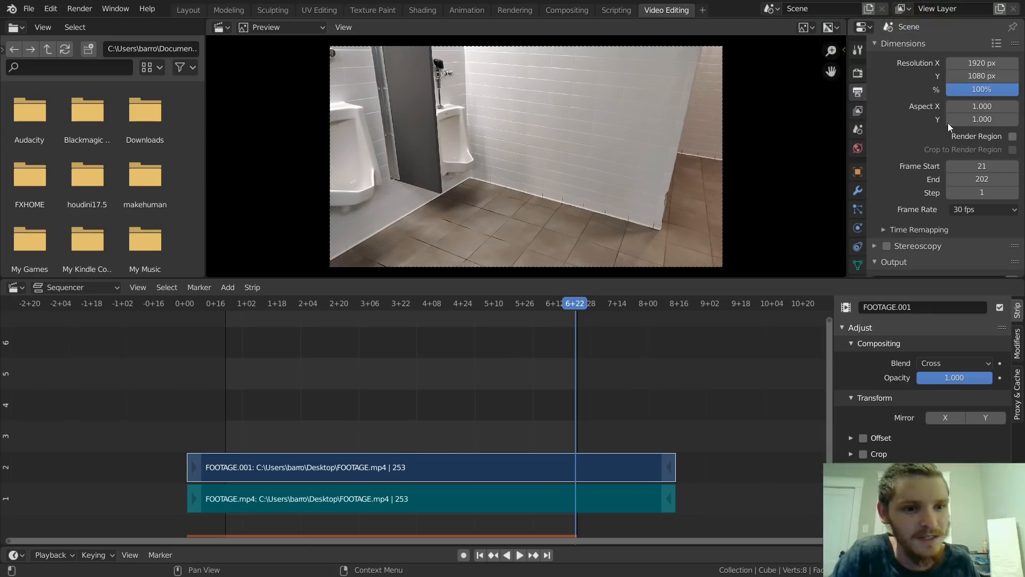
scroll(948, 123, "down", 5)
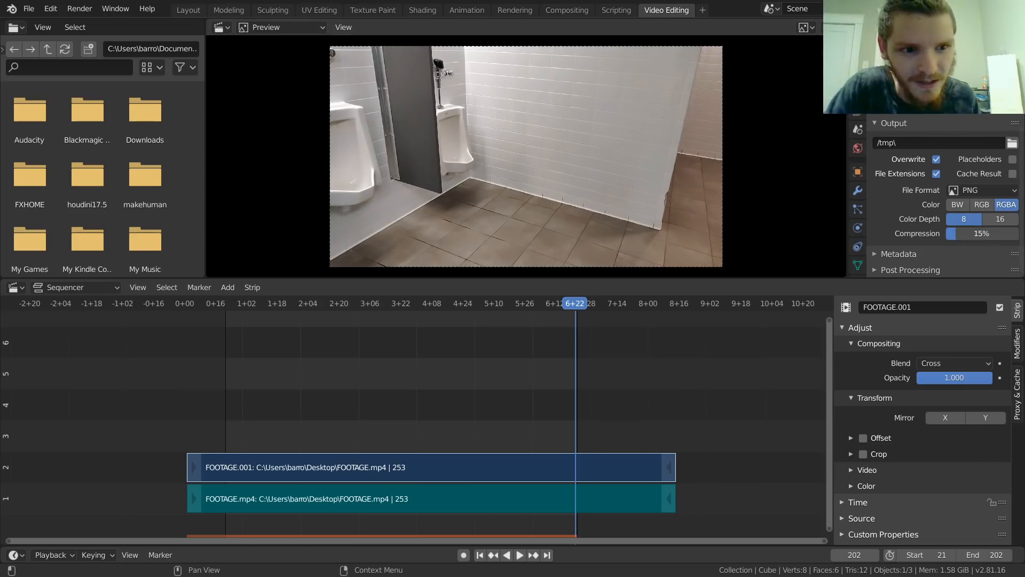
left_click(1012, 143)
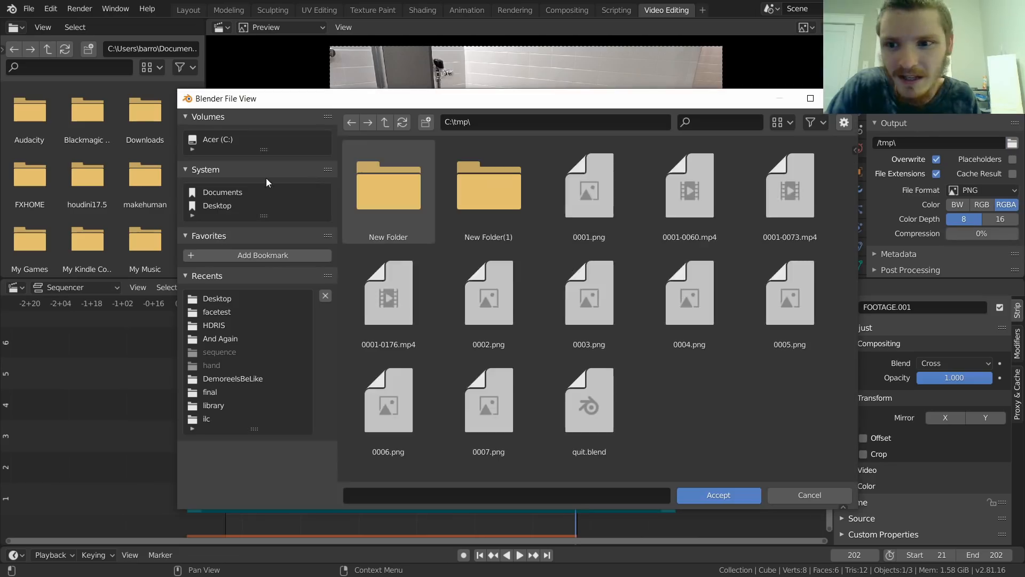
left_click(213, 204)
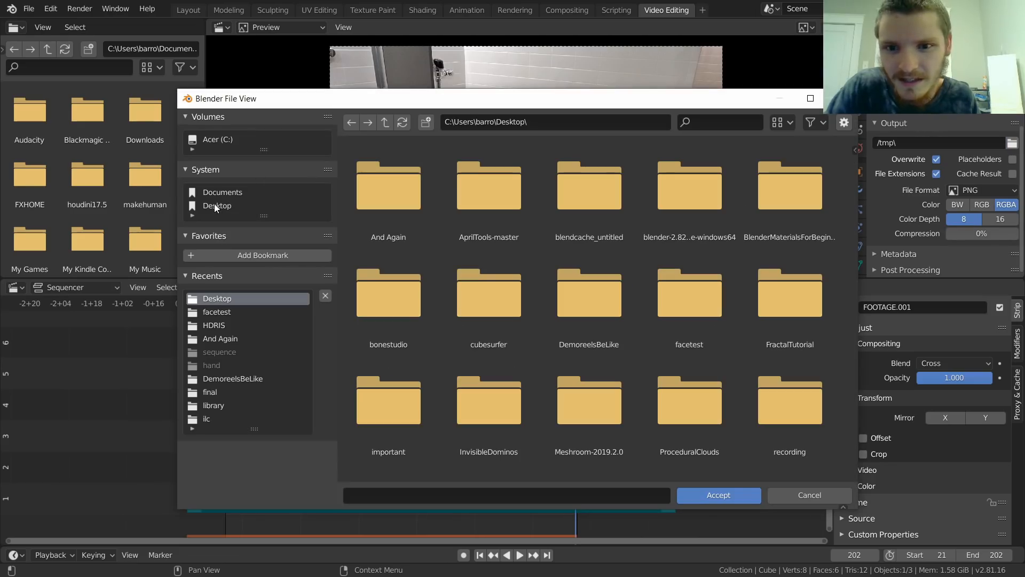
left_click(425, 126)
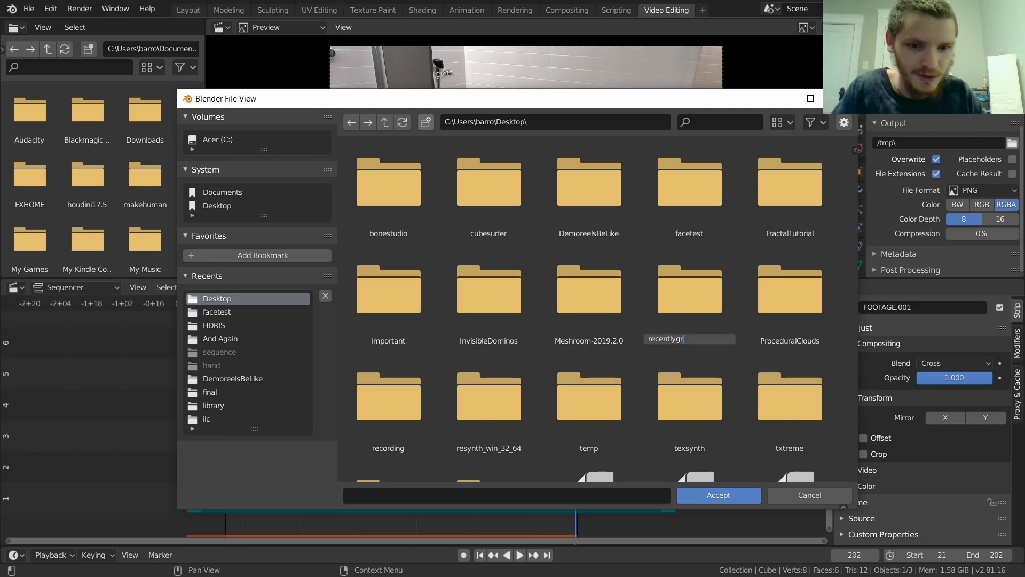
key("Return")
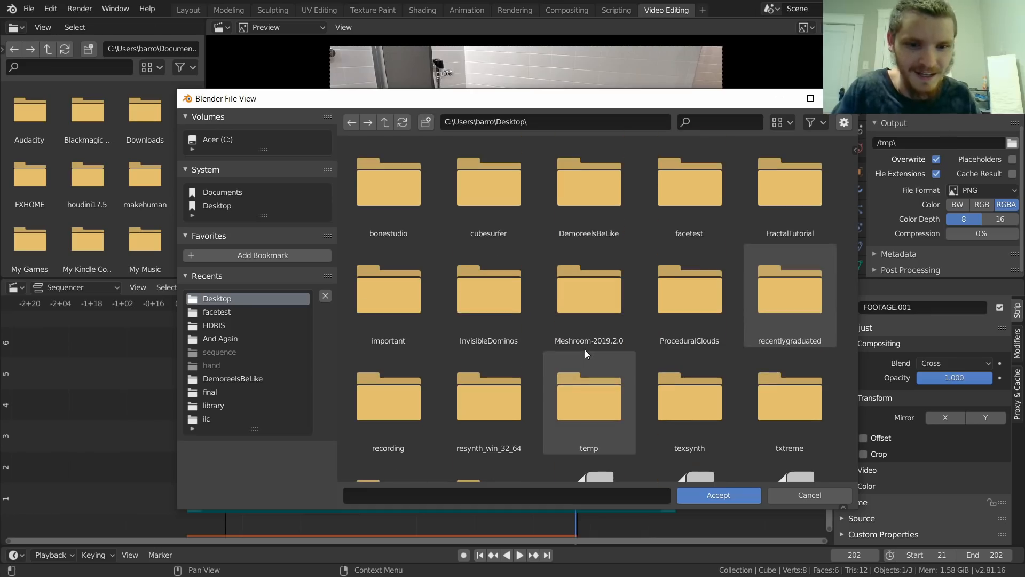
double_click(788, 306)
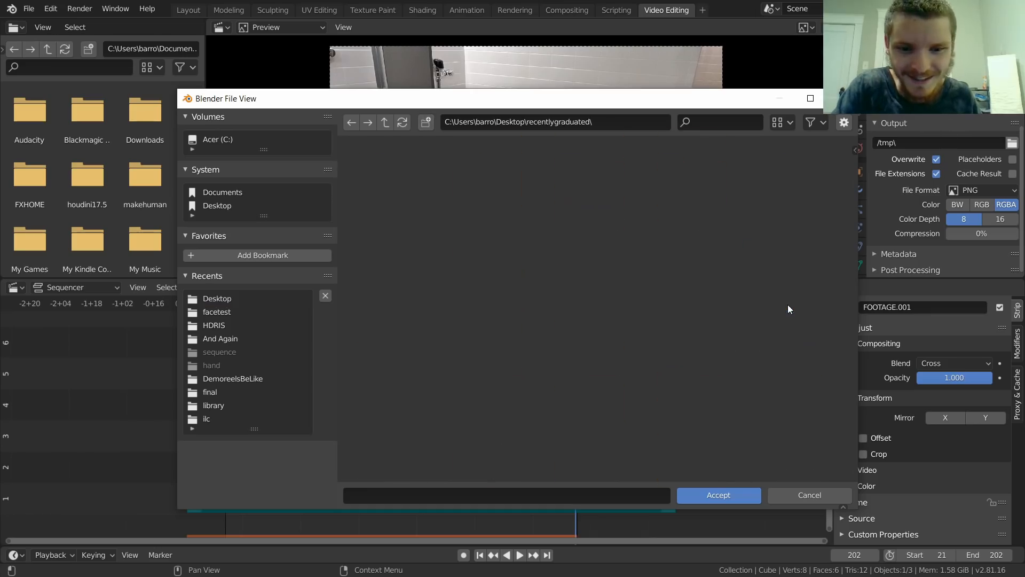
Set the output file name prefix to graduation_ and render the animation as an image sequence.
left_click(520, 495)
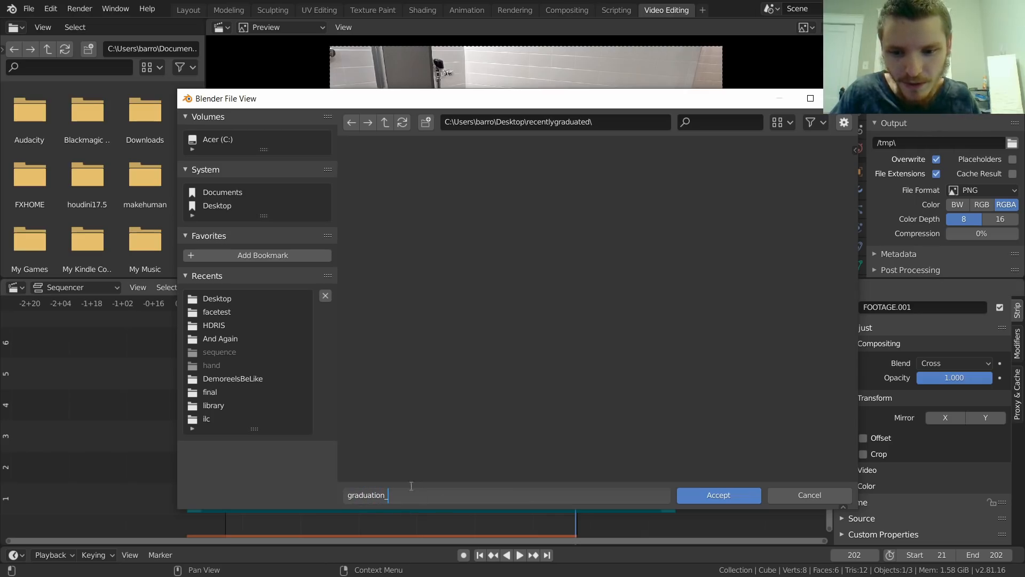
left_click(718, 495)
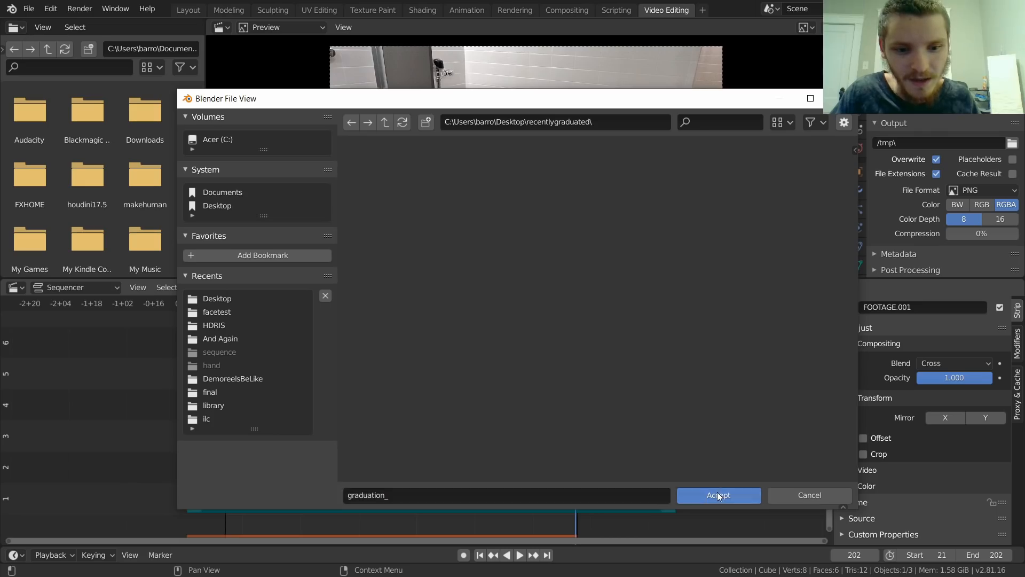
key("ctrl+F12")
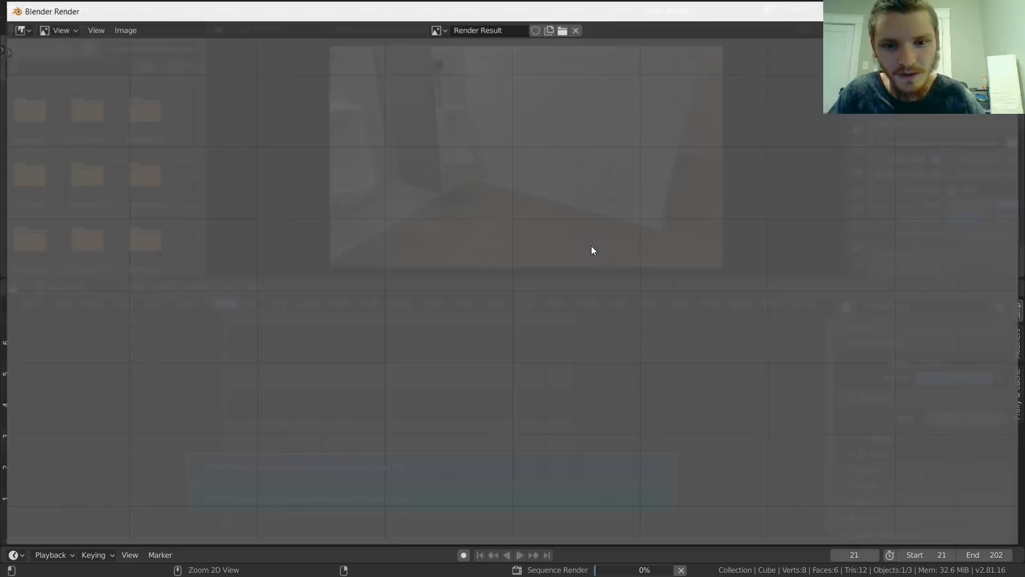
Move the render window aside, take the main Blender window out of full screen and show the Windows desktop.
scroll(546, 256, "down", 1)
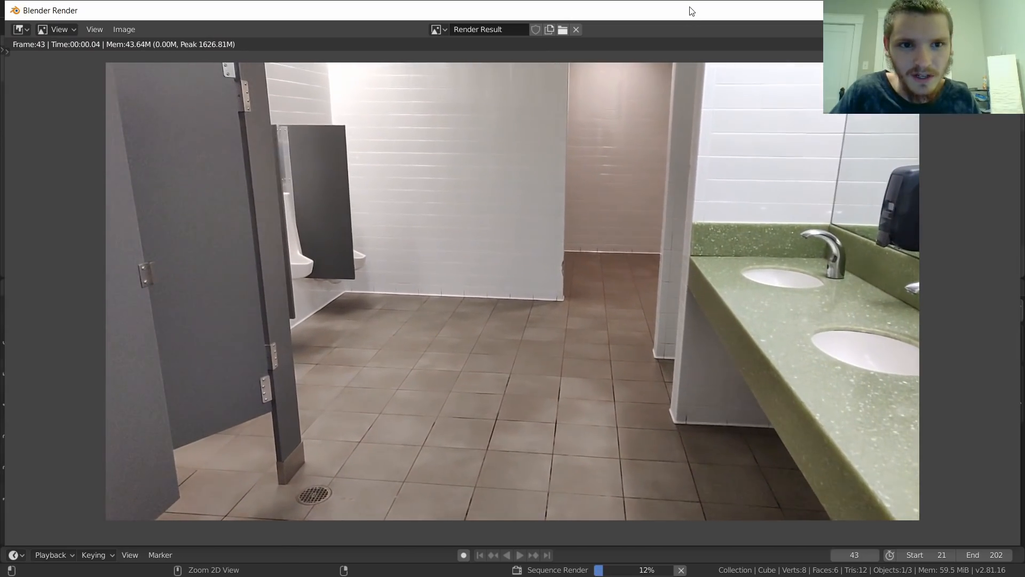
left_click_drag(691, 9, 575, 150)
left_click(762, 63)
key("q")
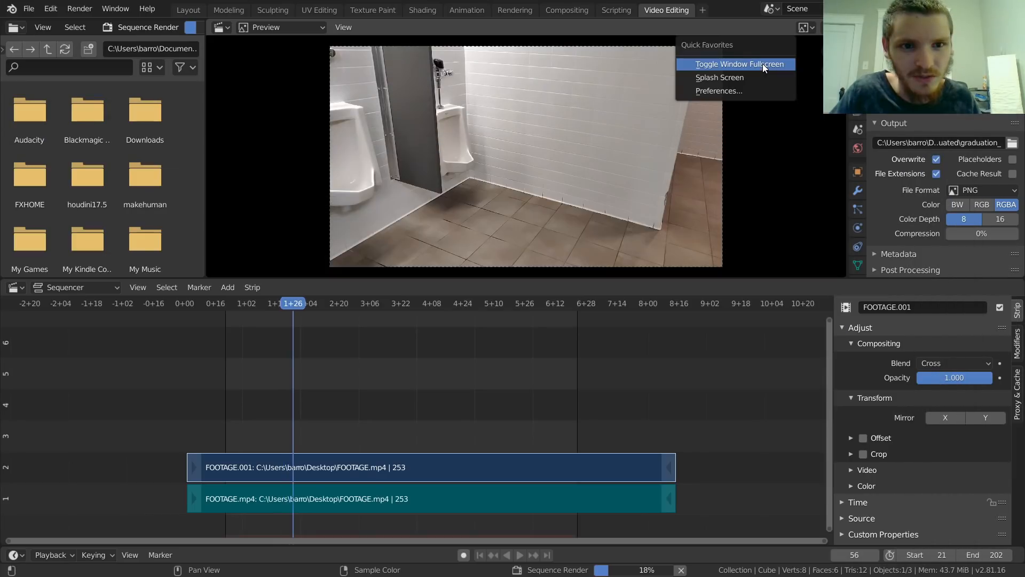
left_click(762, 63)
left_click(1023, 569)
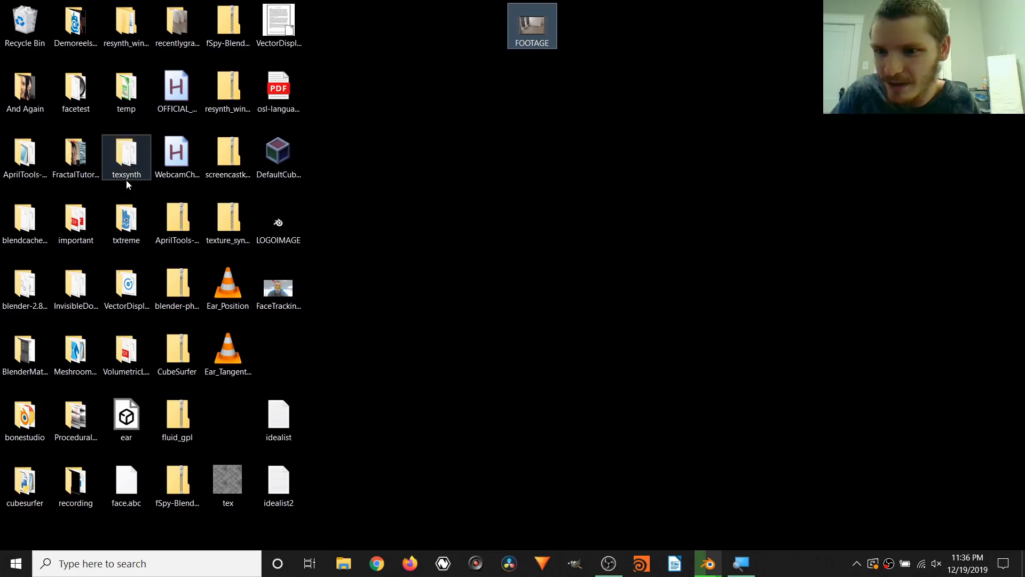
Move the recentlygraduated folder beside FOOTAGE on the desktop and open it to check the rendered frames through the last one.
left_click(177, 32)
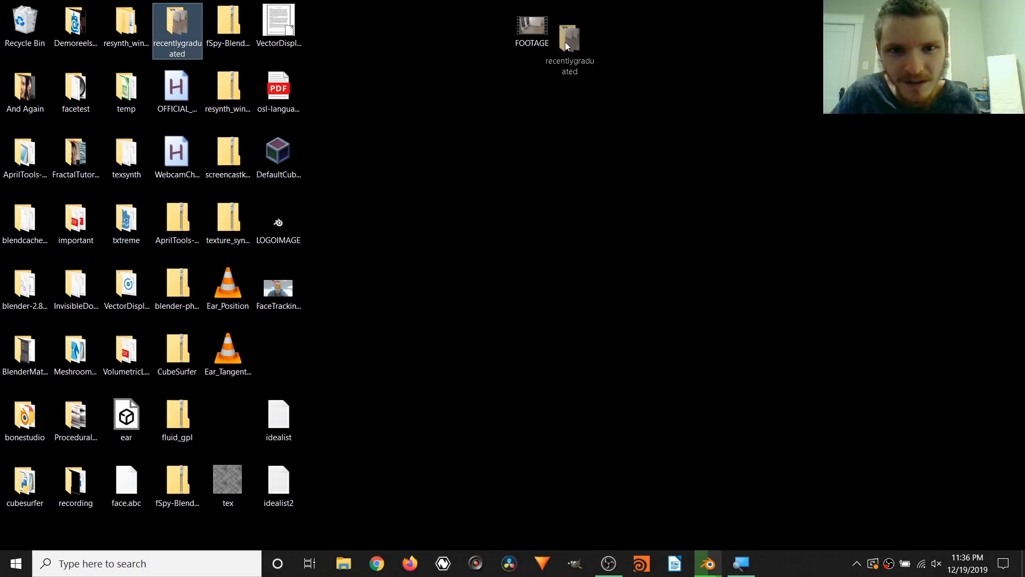
left_click_drag(565, 42, 575, 31)
double_click(573, 31)
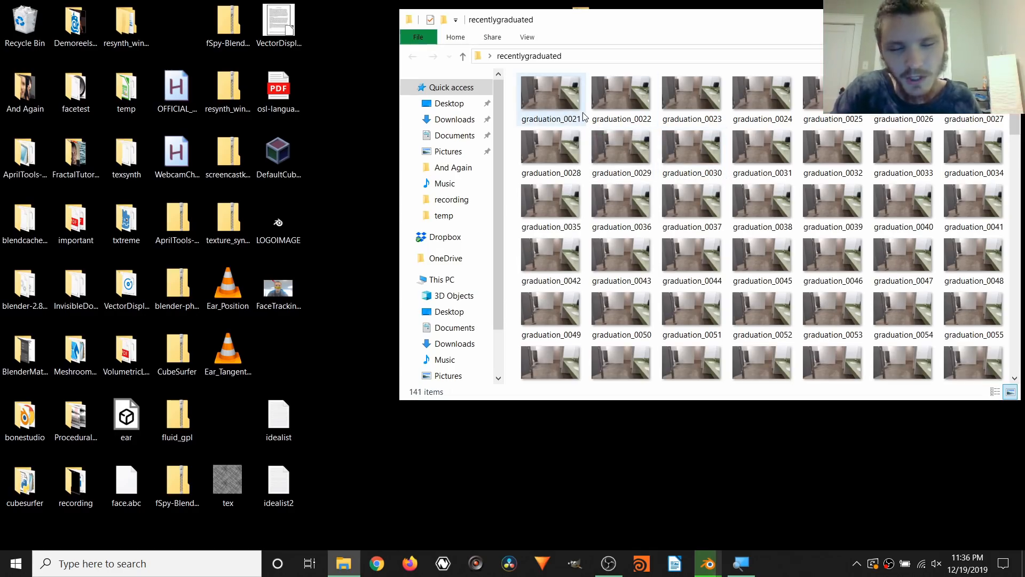
scroll(583, 118, "down", 15)
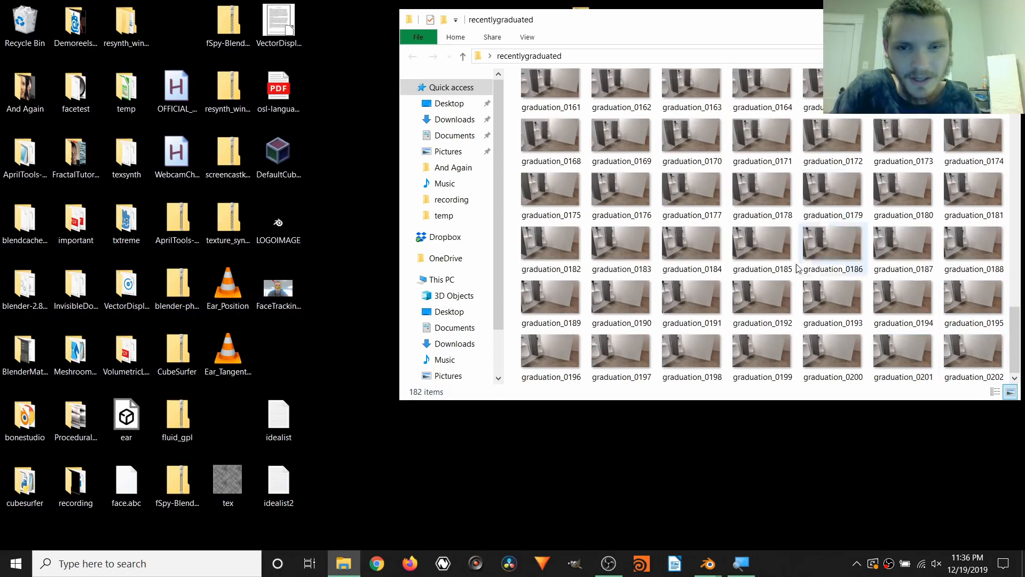
Bring up the Blender Render window and close it.
left_click(706, 565)
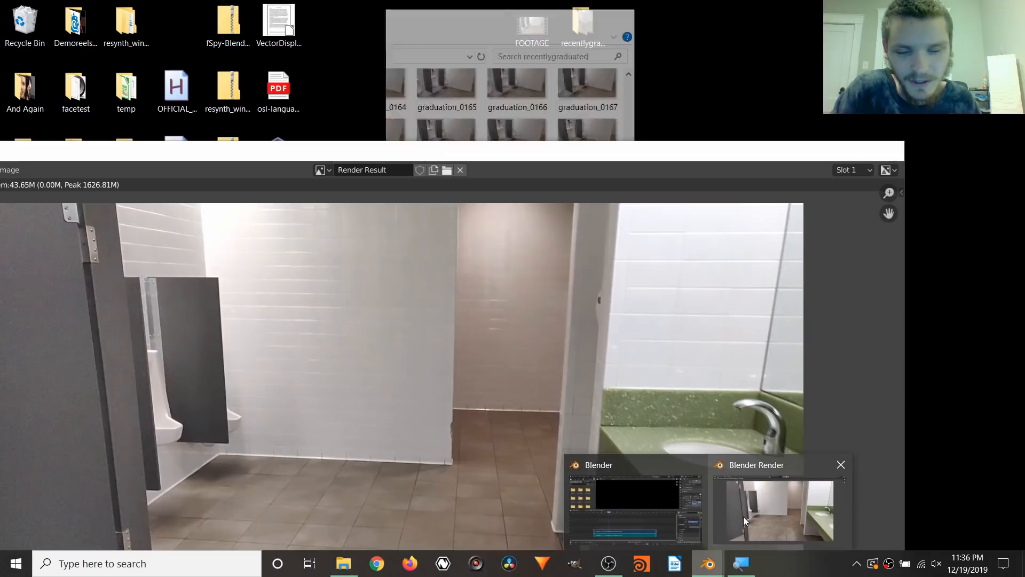
left_click(780, 507)
left_click(888, 150)
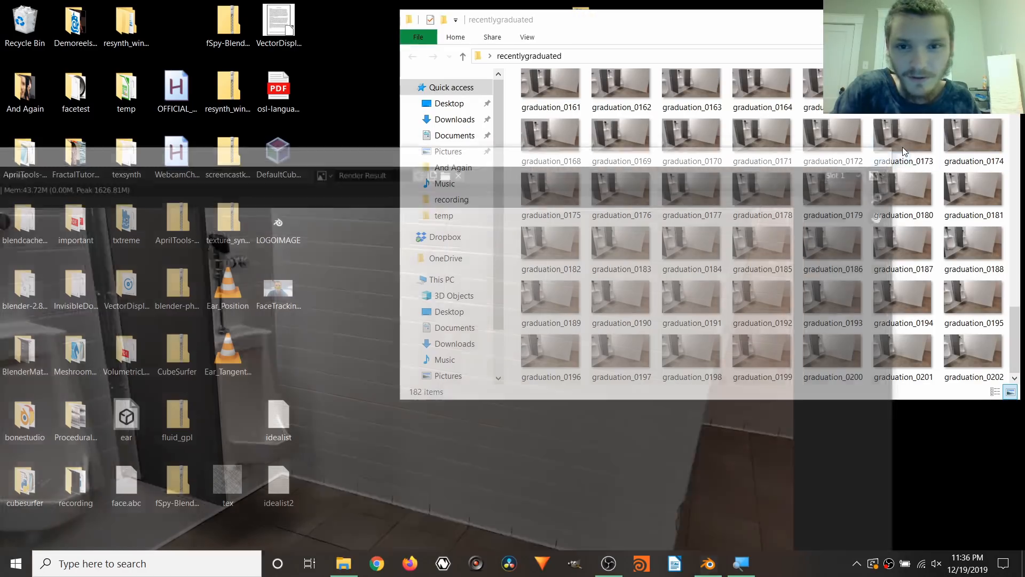
Launch SynthEyes and start a new shot, placing the image selection dialog within the window.
left_click(481, 558)
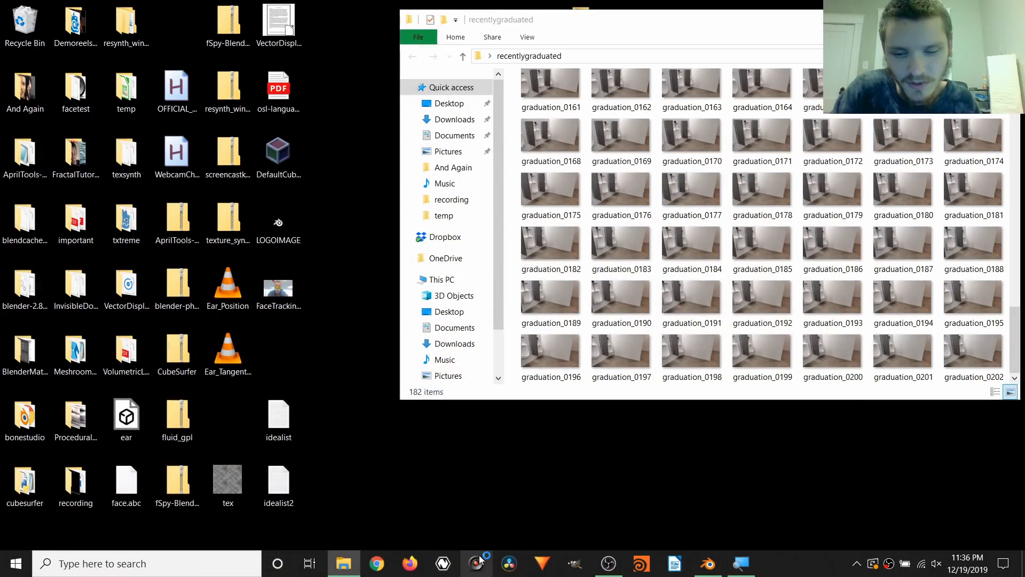
left_click(640, 63)
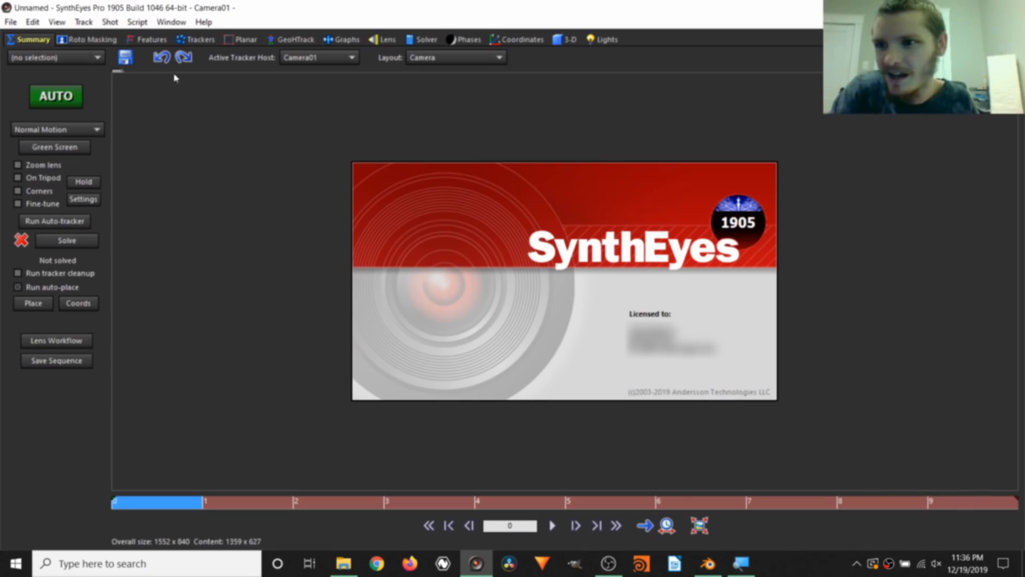
left_click(11, 21)
left_click(24, 37)
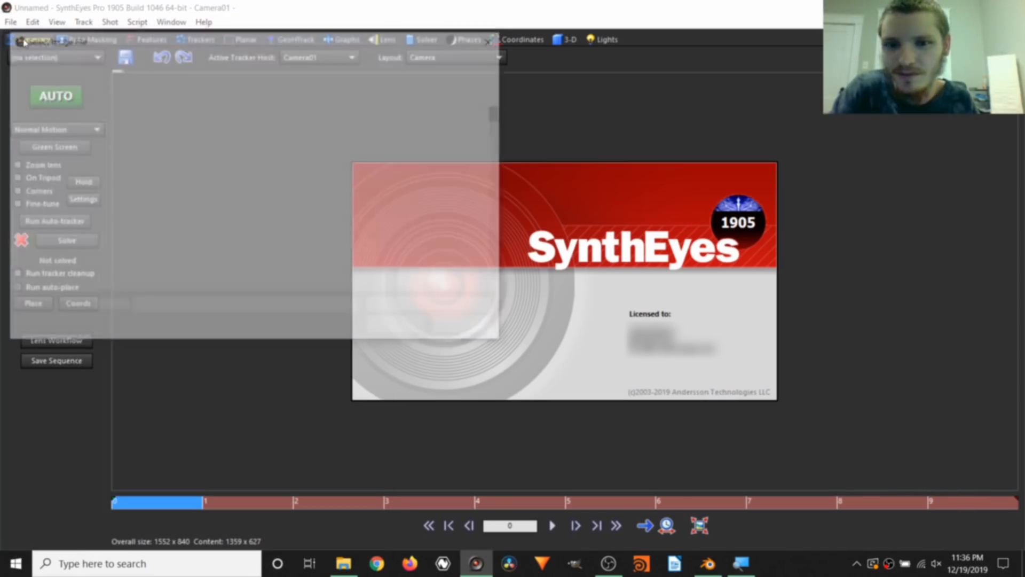
left_click_drag(247, 45, 365, 64)
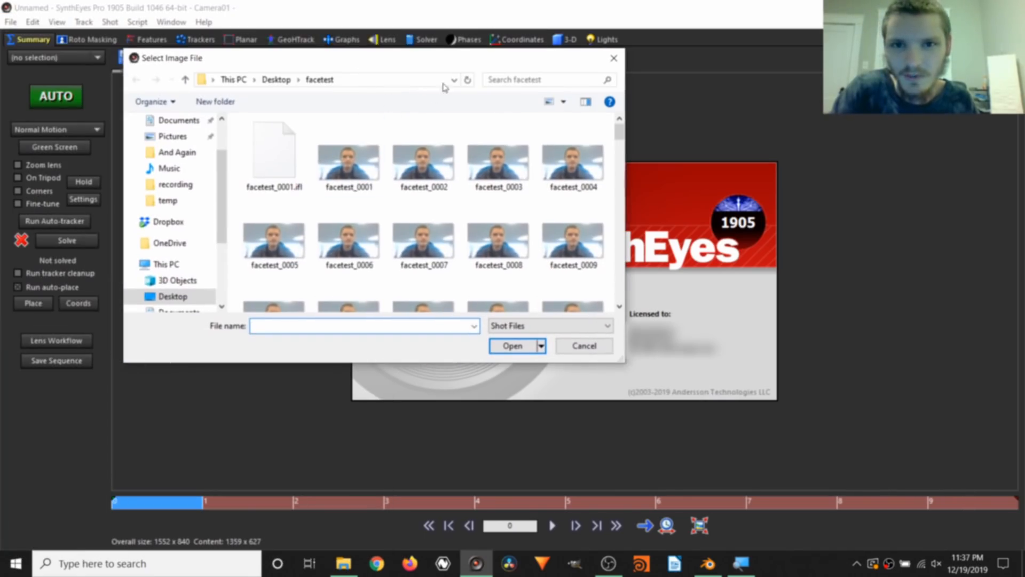
Load graduation_0021 from the Desktop's recentlygraduated folder as the first image of the shot's sequence.
scroll(202, 195, "up", 2)
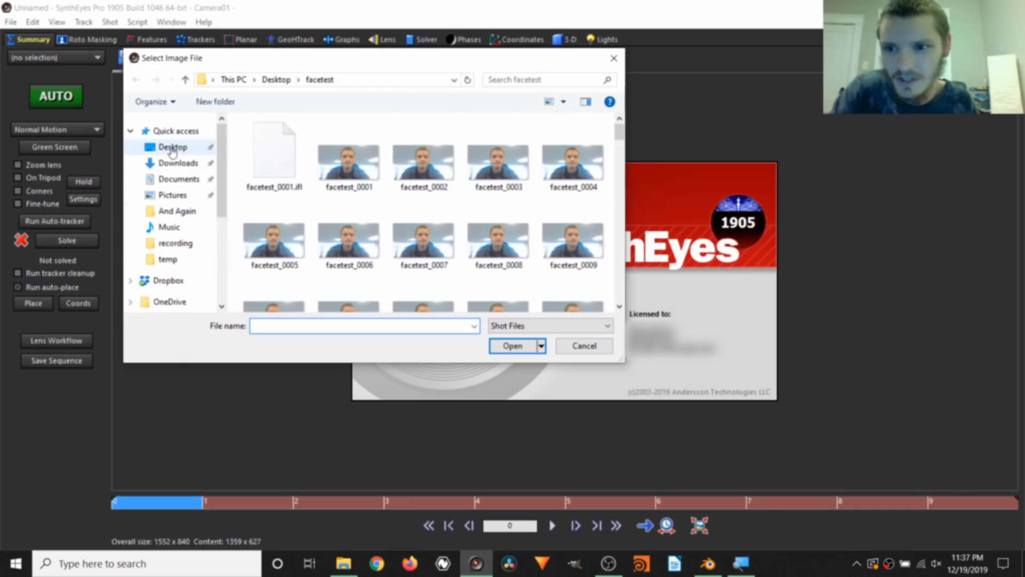
left_click(176, 147)
scroll(408, 189, "down", 3)
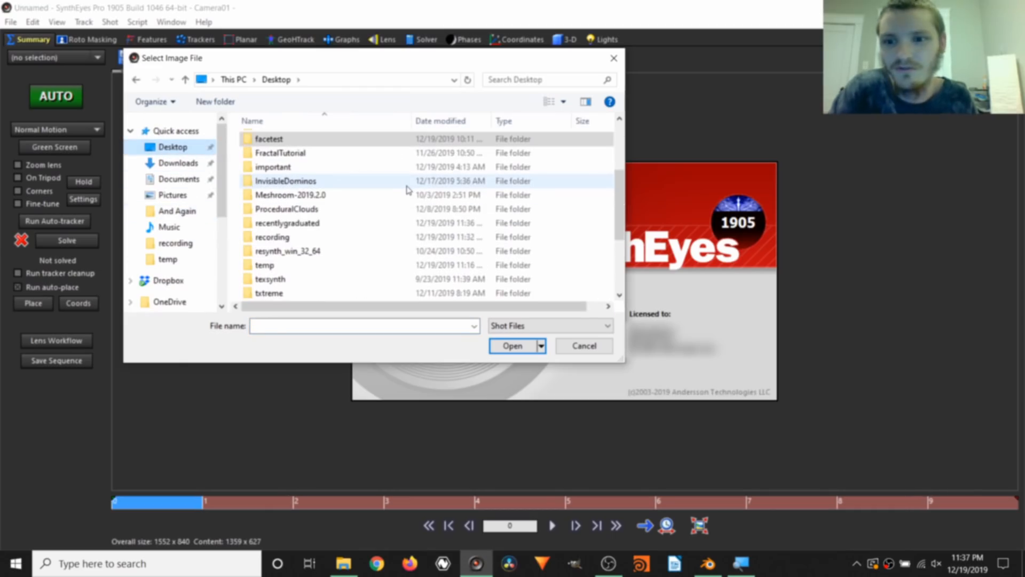
double_click(315, 223)
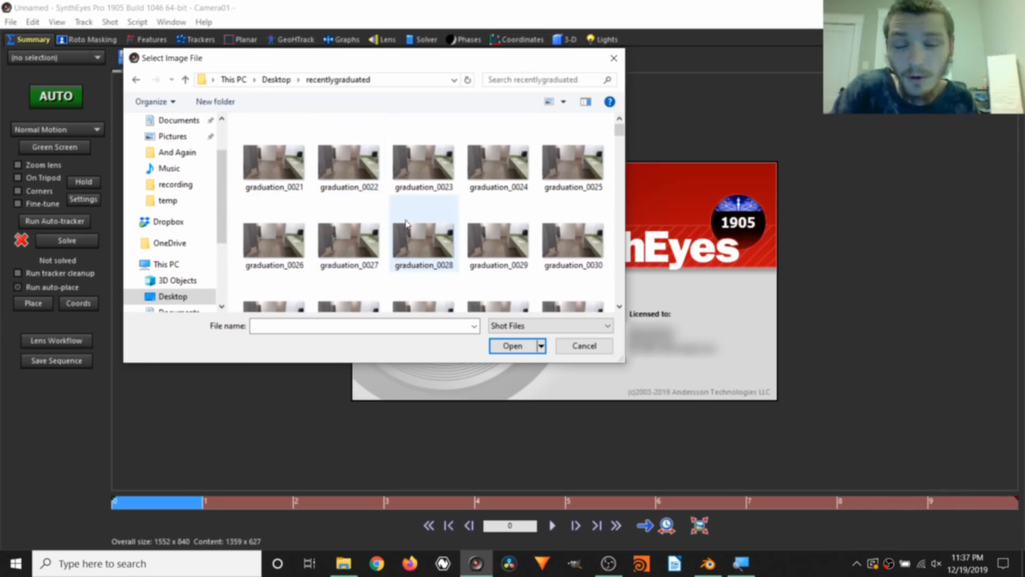
left_click(275, 170)
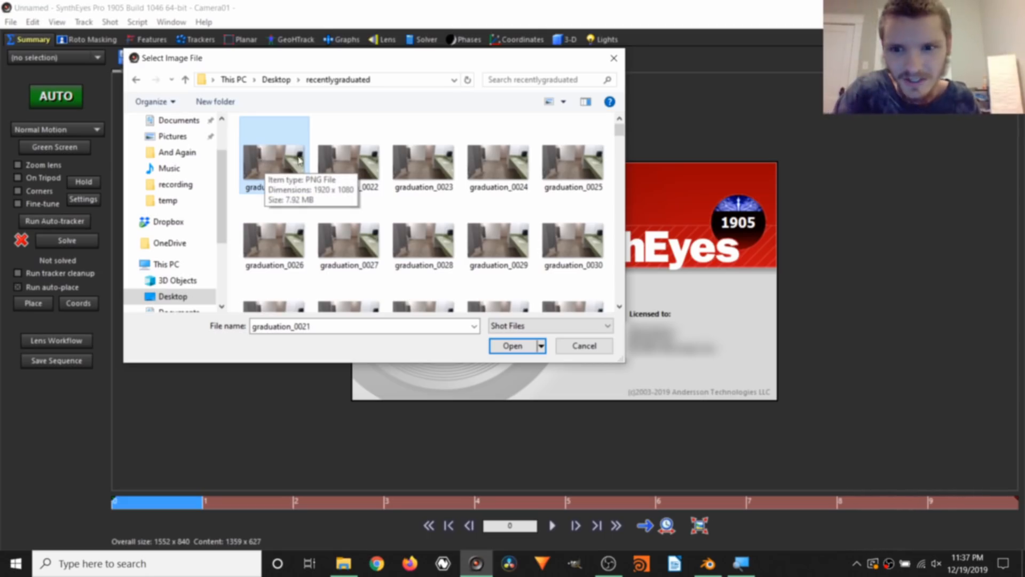
left_click(517, 346)
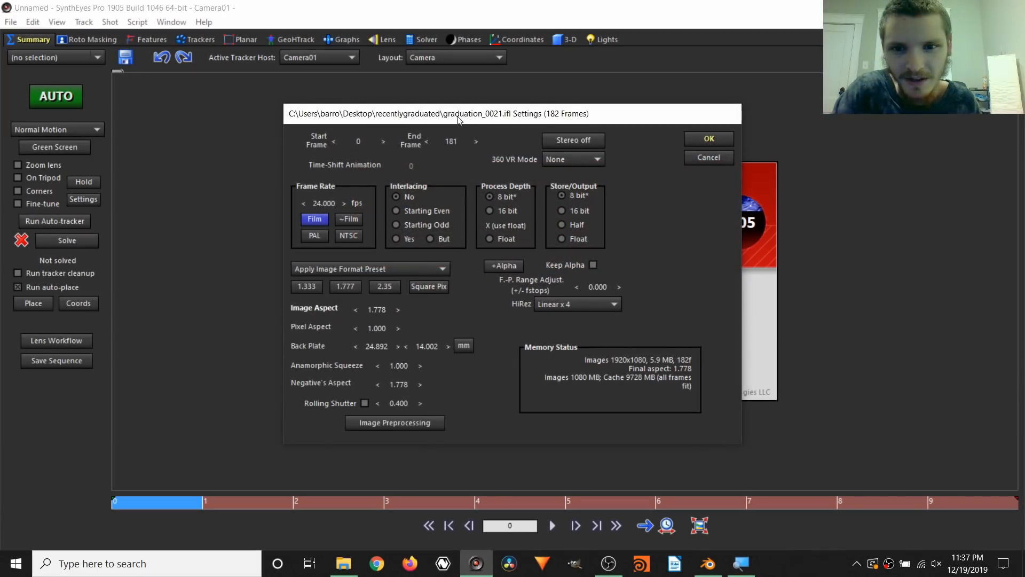
Move the shot settings dialog aside and calculate 202 - 21 in Calculator to check the shot's end frame.
left_click_drag(458, 120, 404, 104)
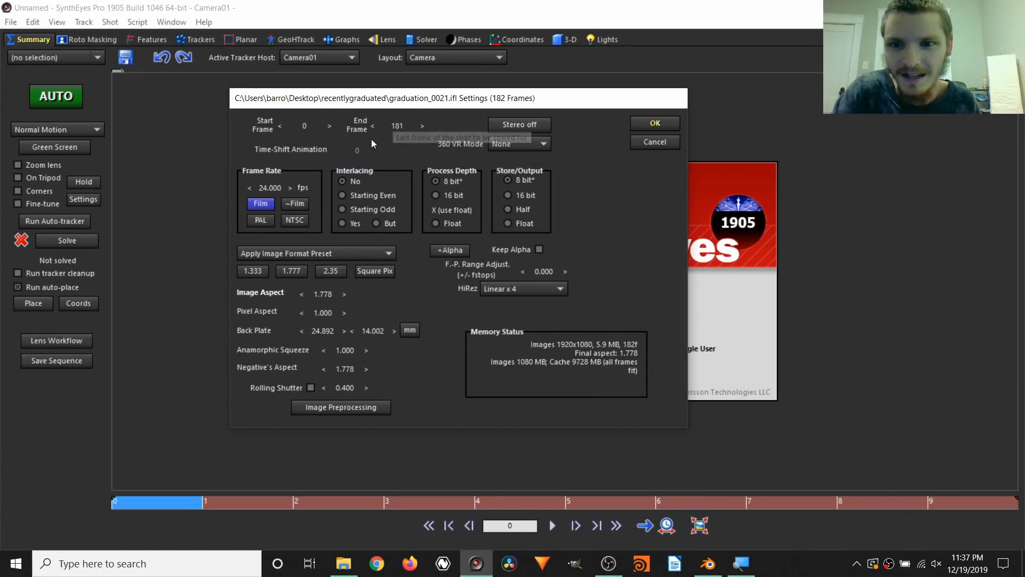
left_click(213, 558)
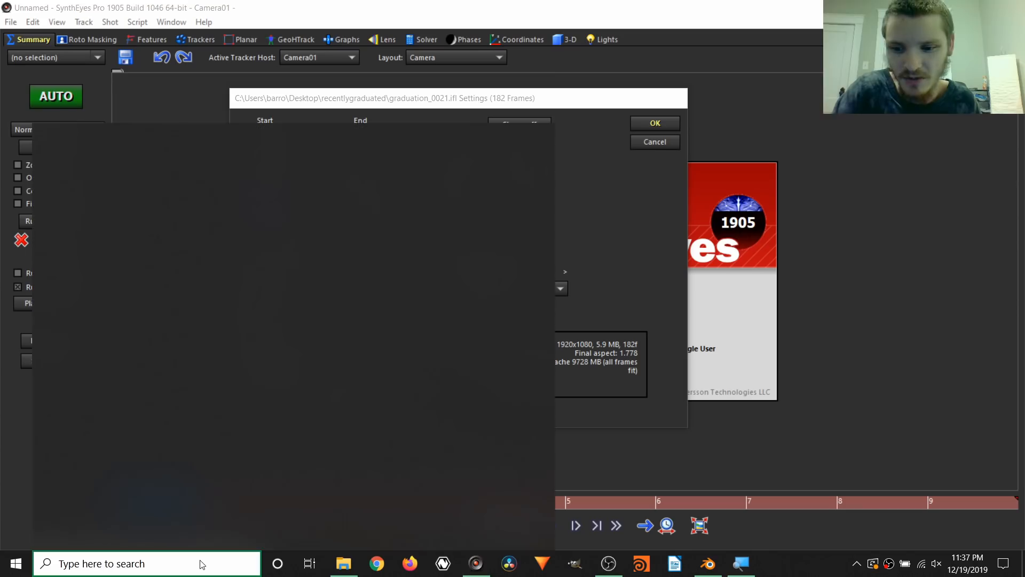
type("calc")
key("Return")
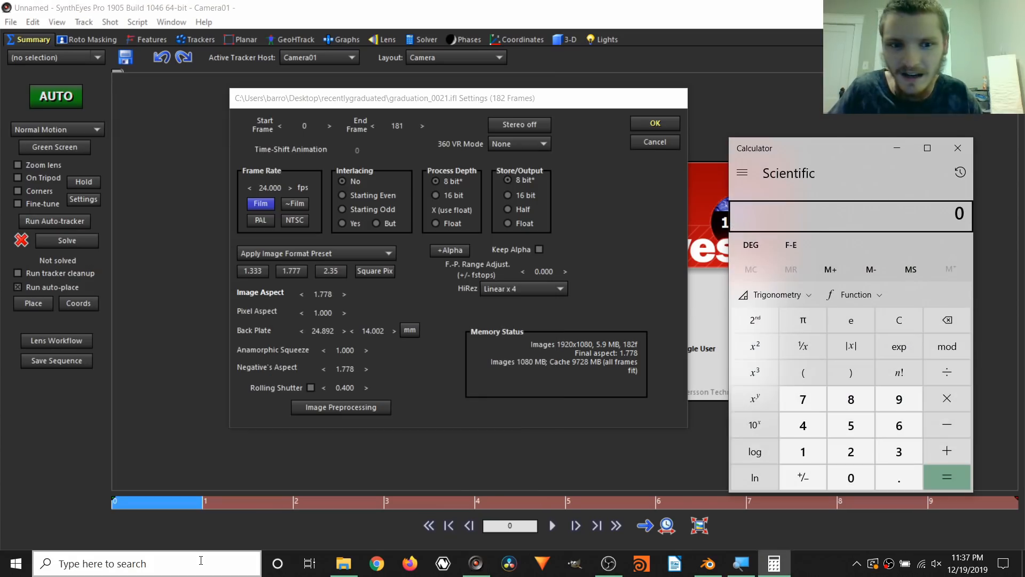
type("202 ")
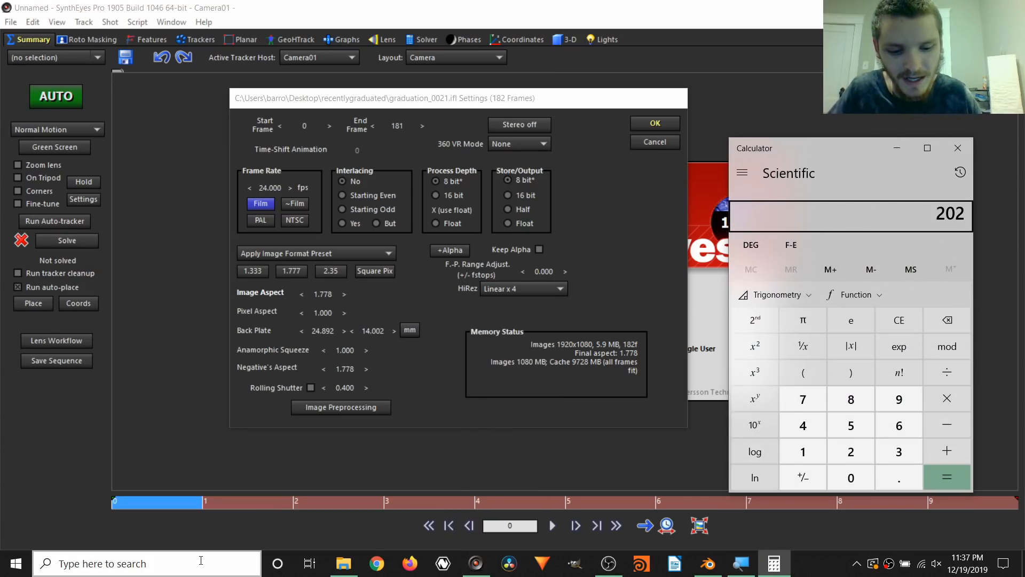
type("- 21")
key("Return")
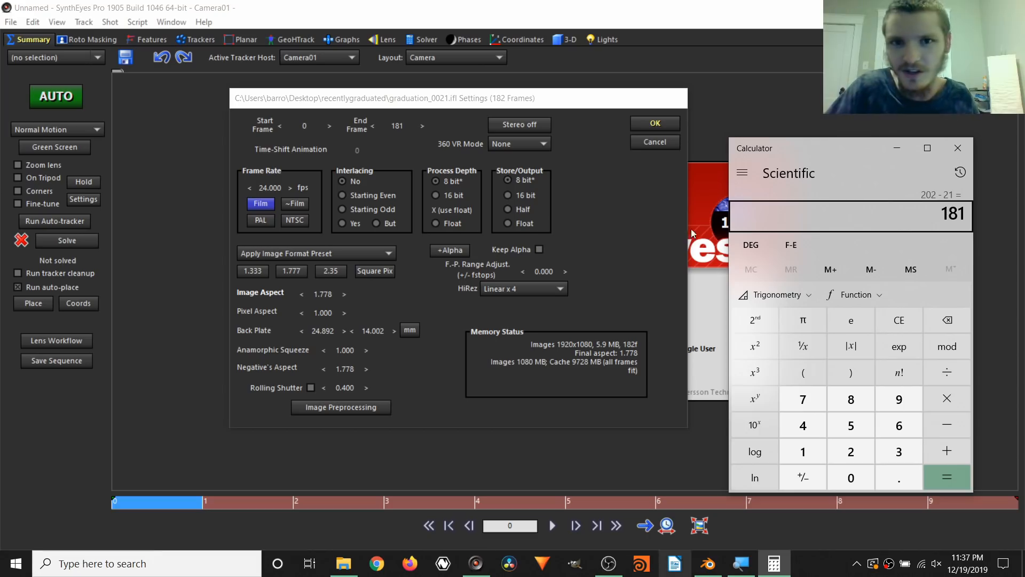
Close Calculator, set the shot's frame rate to 30 fps and accept the shot settings.
key("alt+F4")
left_click_drag(414, 100, 432, 81)
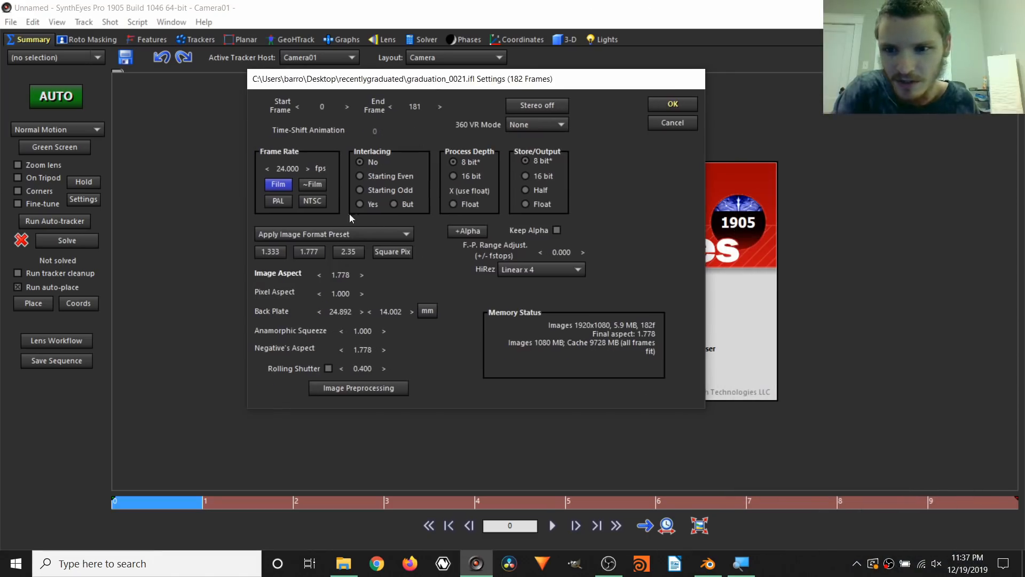
left_click(309, 168)
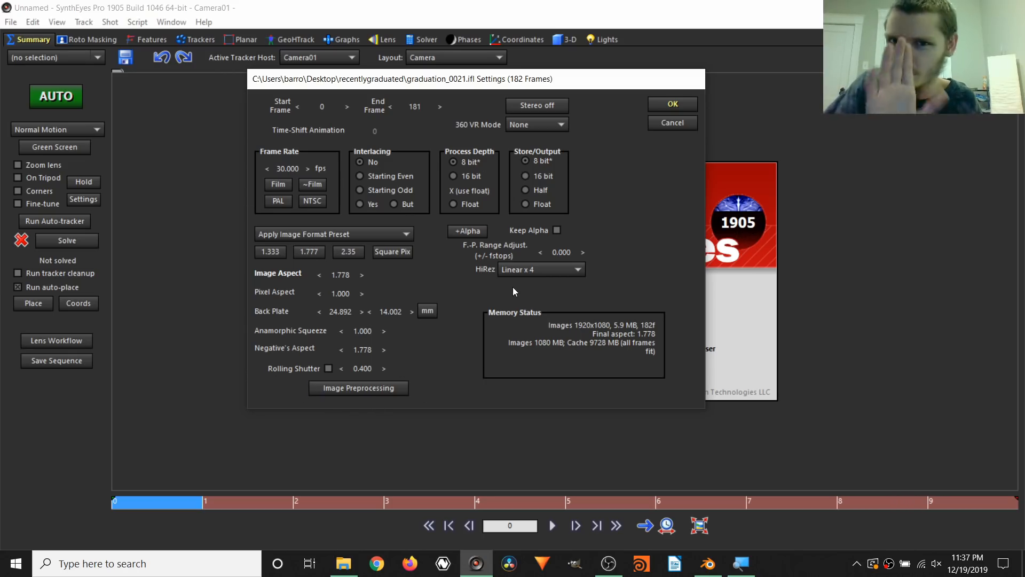
left_click(673, 104)
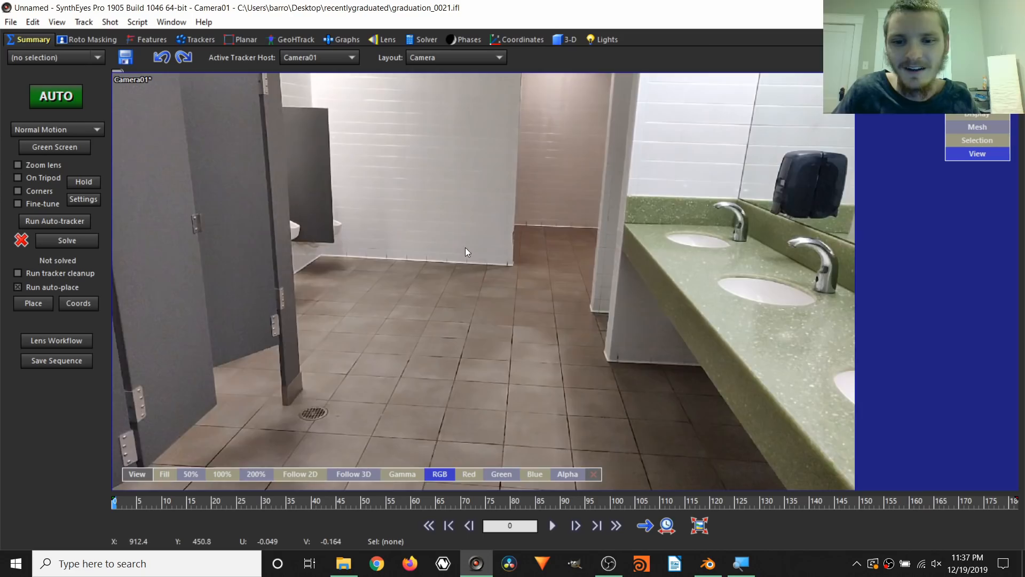
Preview the loaded footage, enable Fine-tune, and run the full automatic track and solve.
key("space")
key("space")
left_click_drag(448, 505, 113, 516)
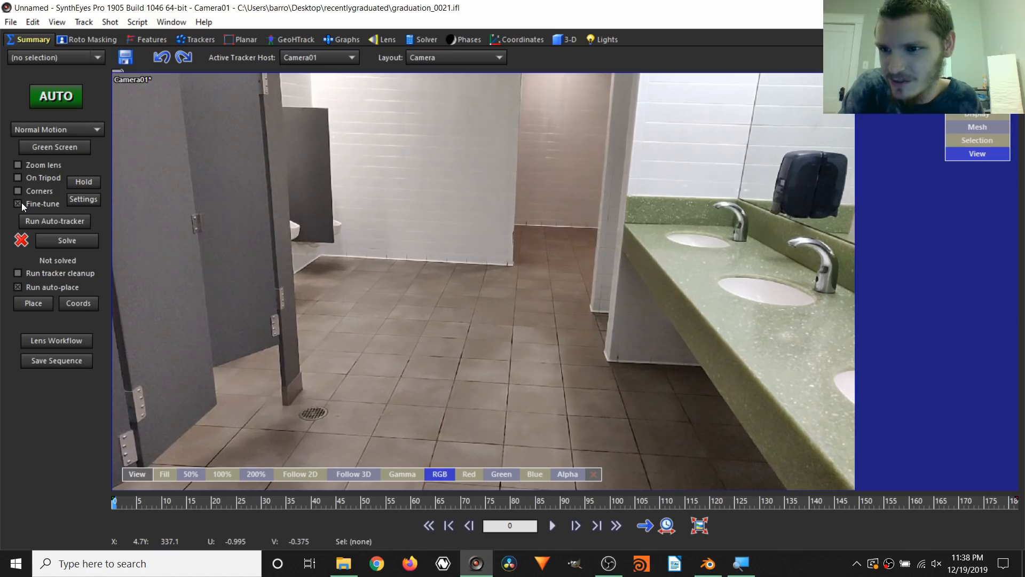
left_click(54, 93)
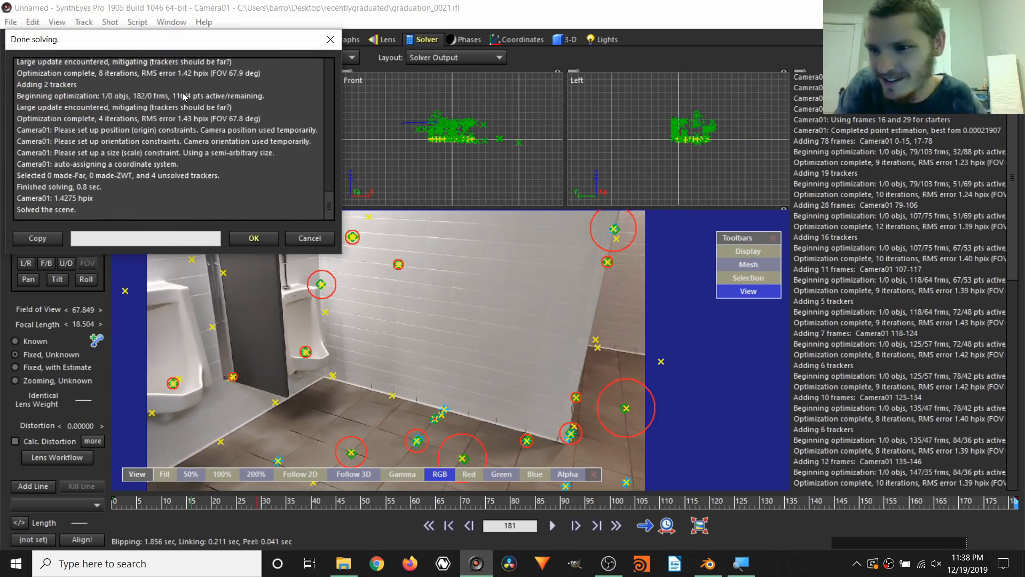
left_click(255, 242)
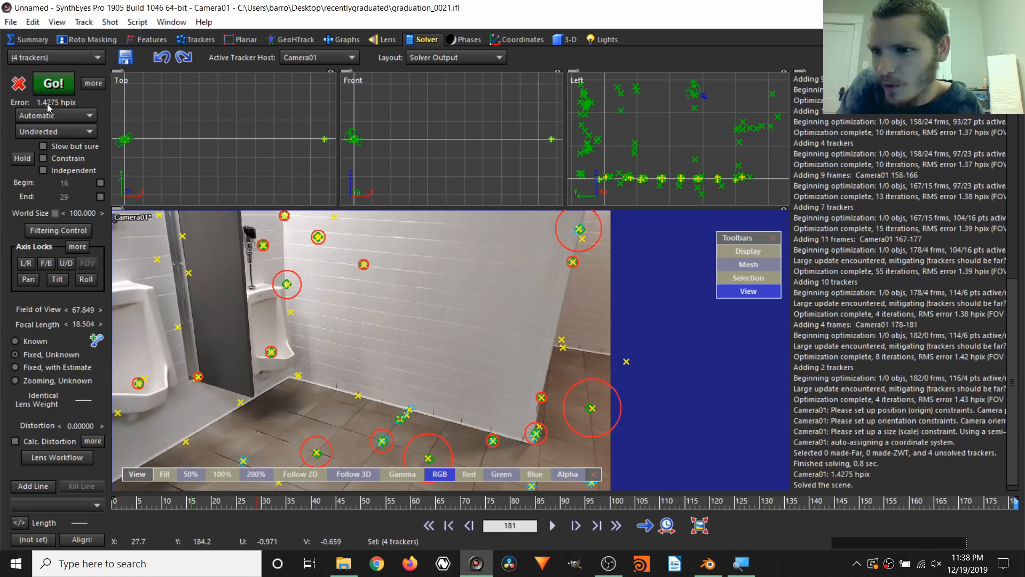
Review the solved trackers along the shot and set the solver mode to Refine.
left_click_drag(589, 506, 180, 480)
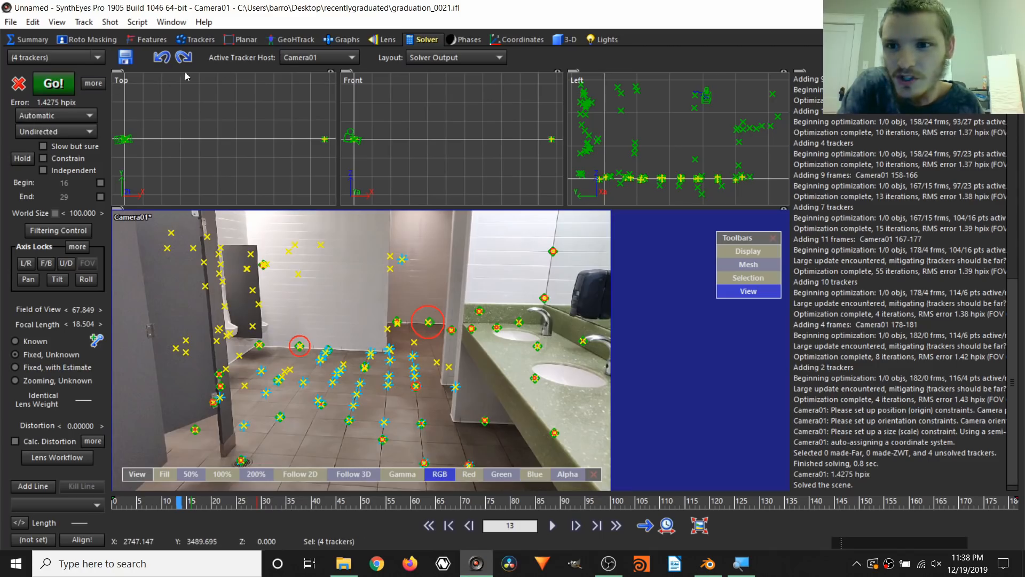
left_click(41, 117)
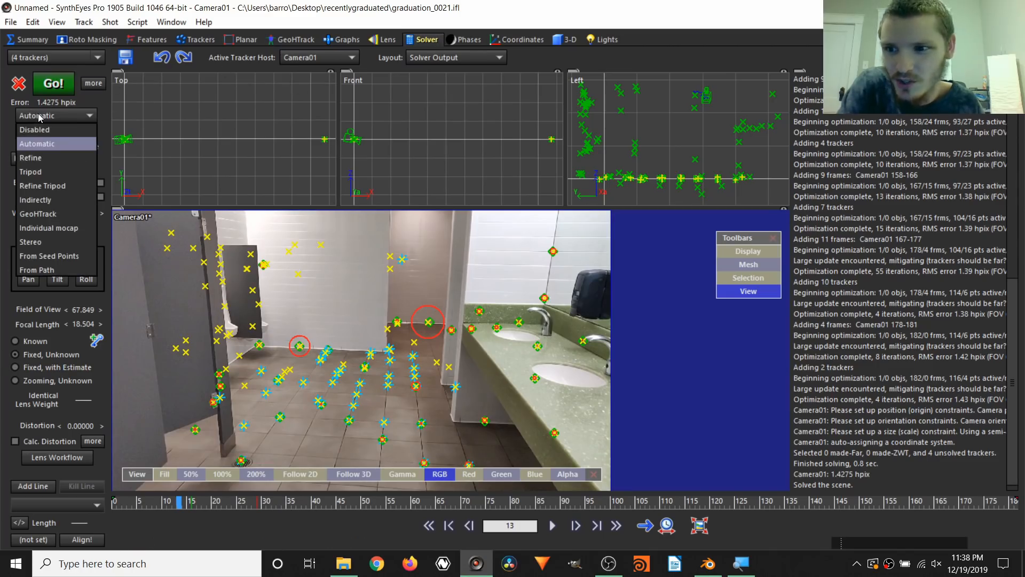
left_click(34, 149)
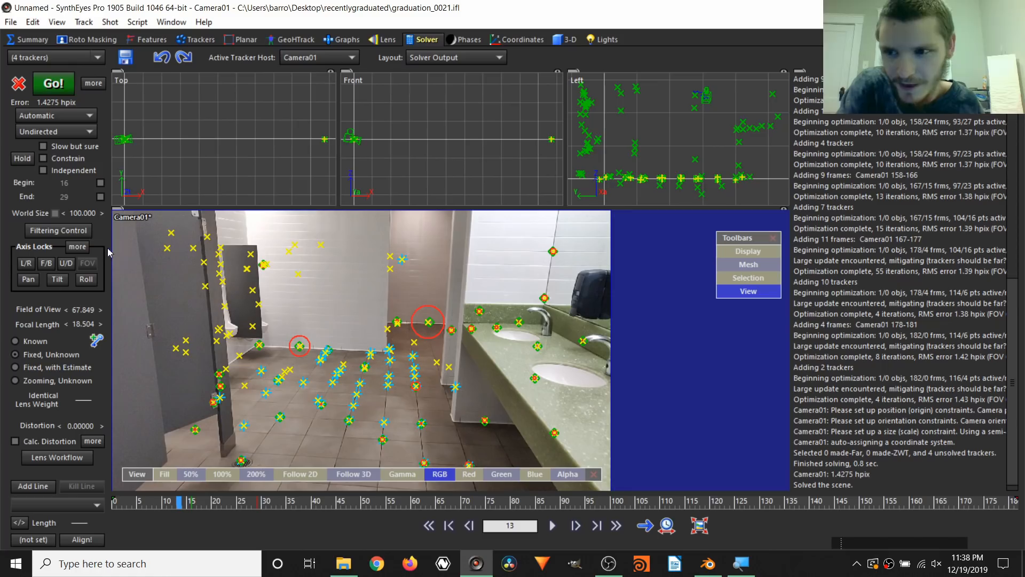
left_click(47, 119)
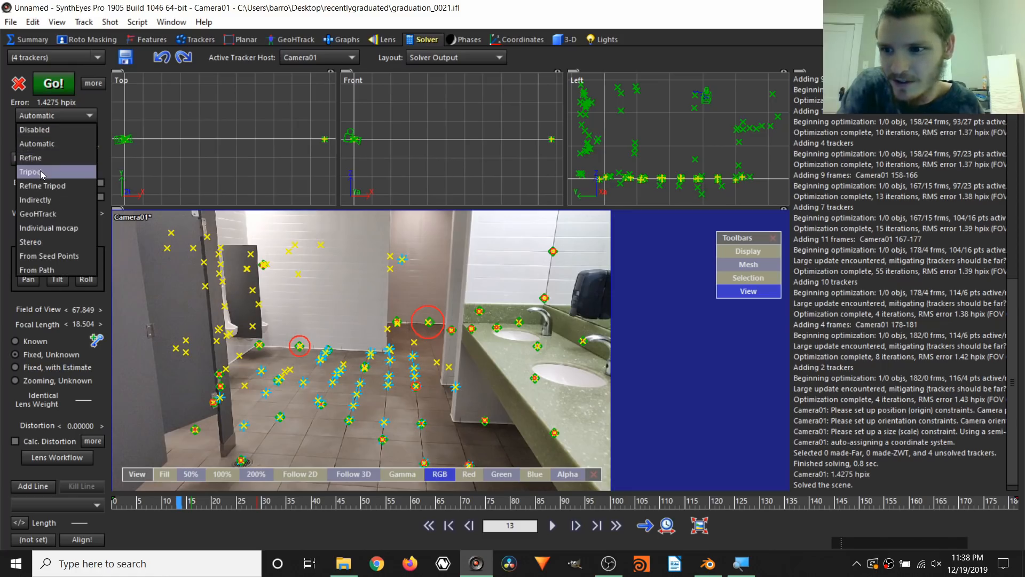
left_click(33, 154)
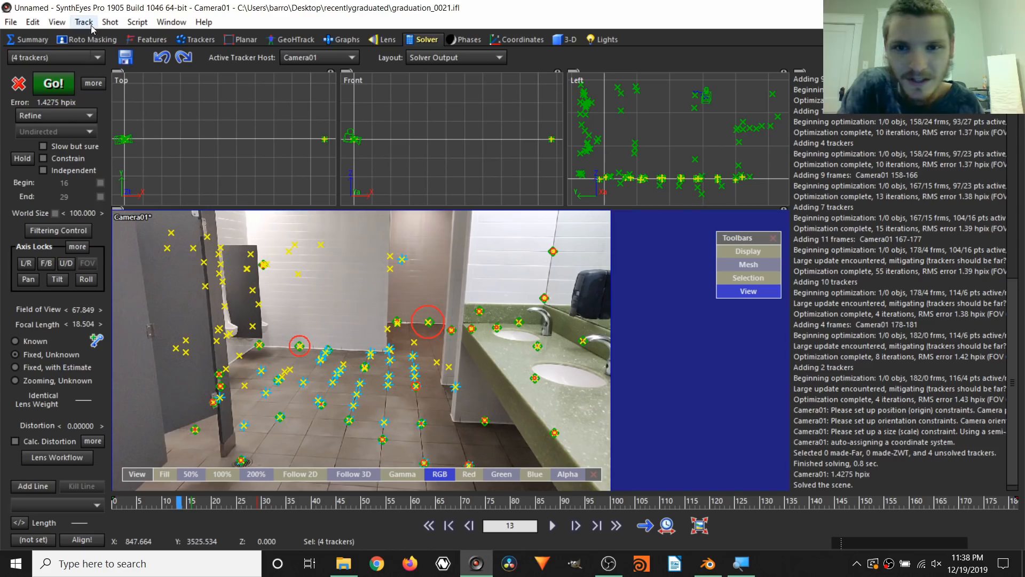
Delete the tracker on the mirror edge above the sinks at frame 40.
mouse_move(314, 501)
left_mouse_down()
mouse_move(303, 500)
mouse_move(363, 499)
mouse_move(299, 498)
mouse_move(322, 494)
left_mouse_up()
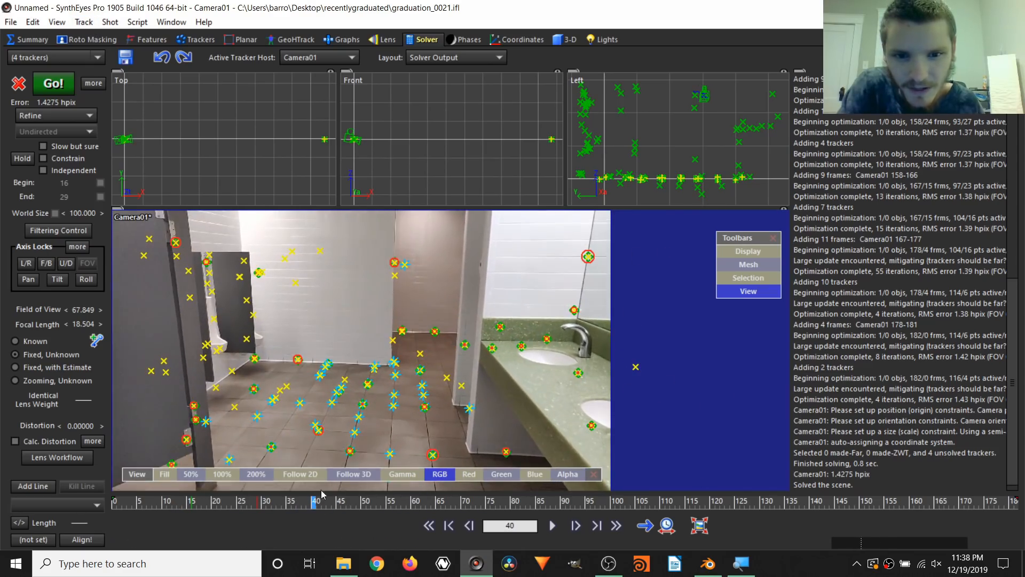
mouse_move(566, 265)
left_mouse_down()
mouse_move(599, 248)
mouse_move(590, 245)
left_mouse_up()
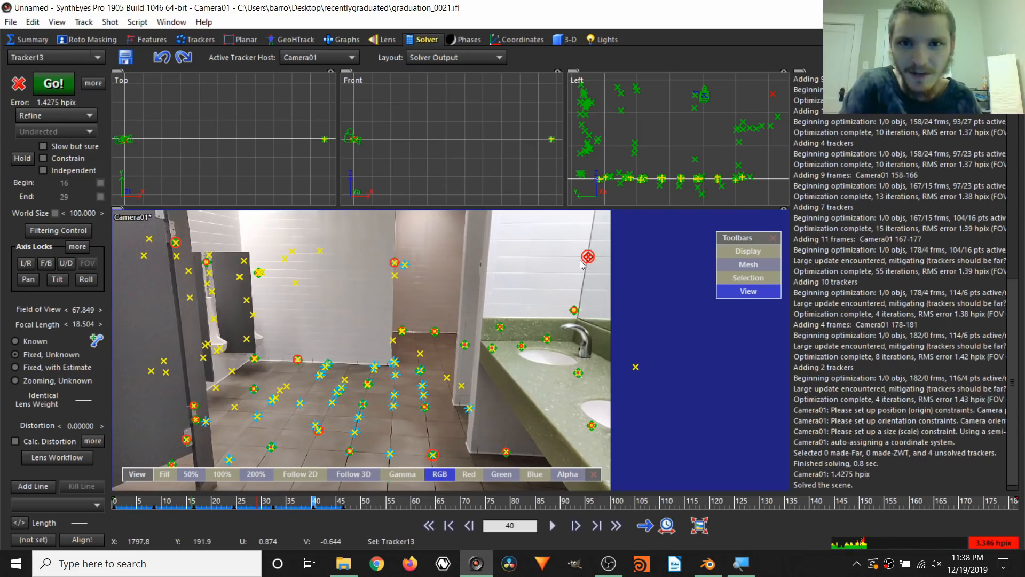
key("Delete")
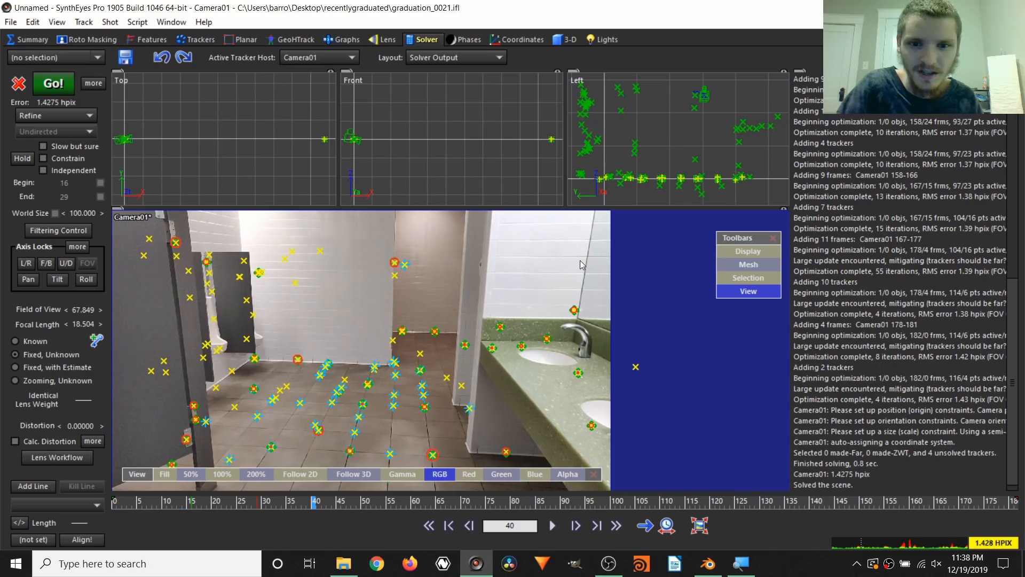
Clean up the trackers with the high-error threshold set to 20.
left_click(82, 22)
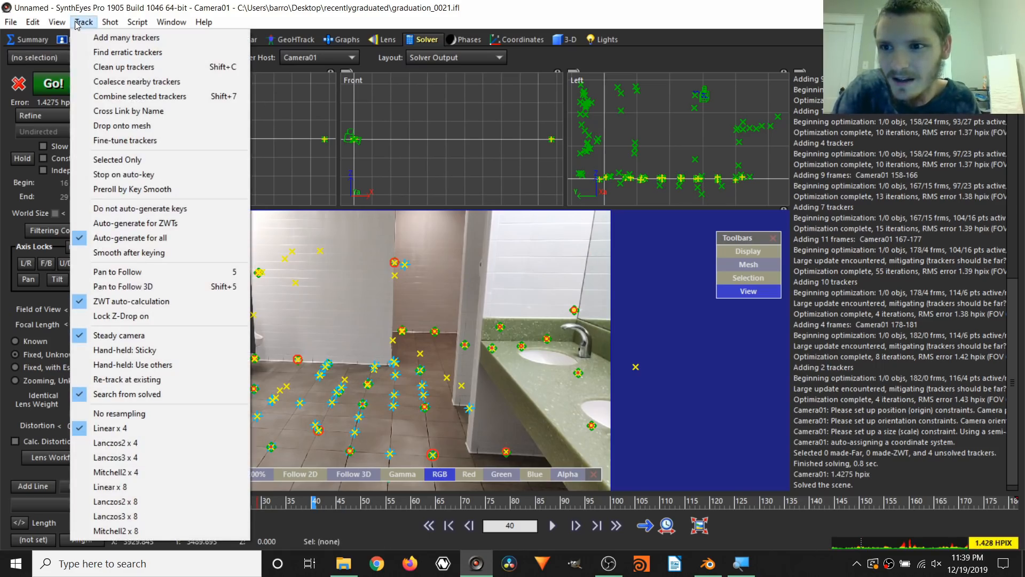
left_click(113, 68)
left_click_drag(515, 162, 469, 148)
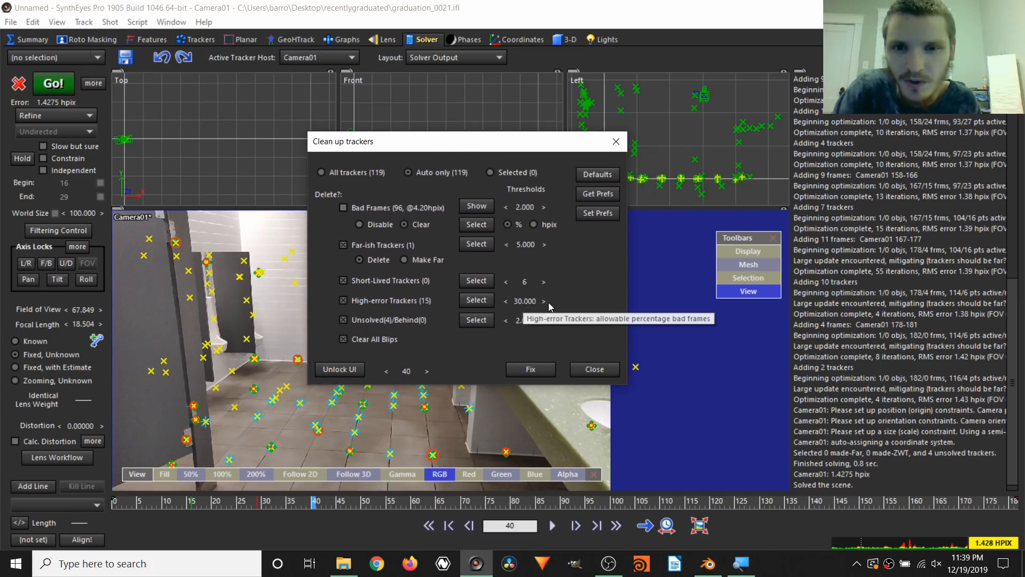
left_click_drag(532, 301, 528, 301)
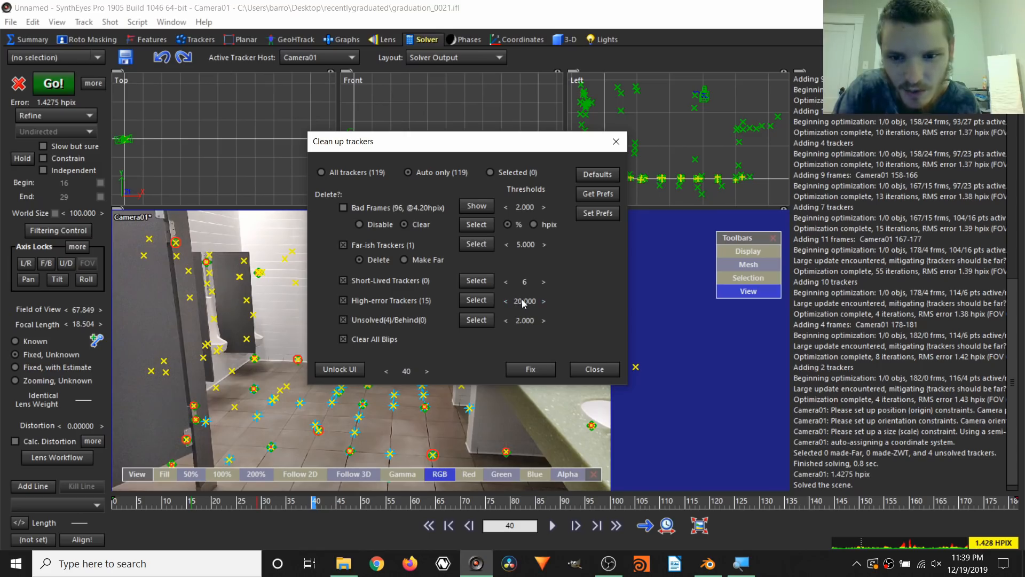
left_click(476, 300)
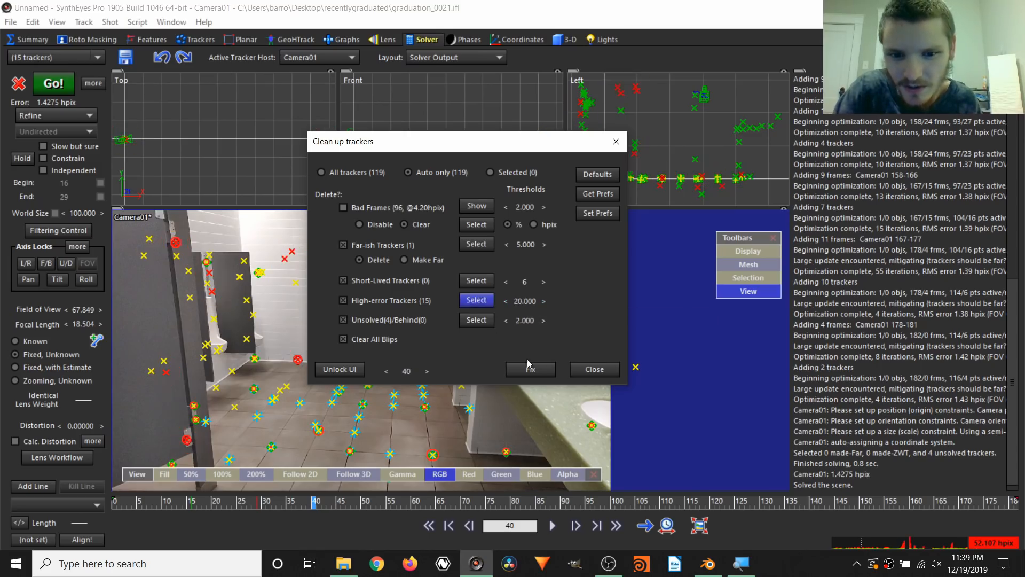
left_click(530, 368)
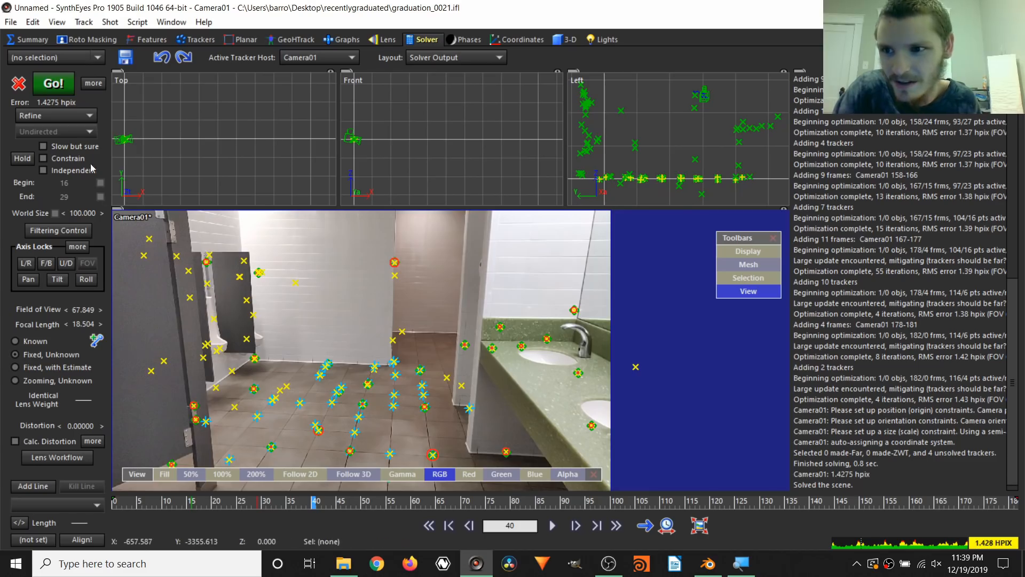
Enable Slow but sure and refine the camera solve.
left_click(43, 147)
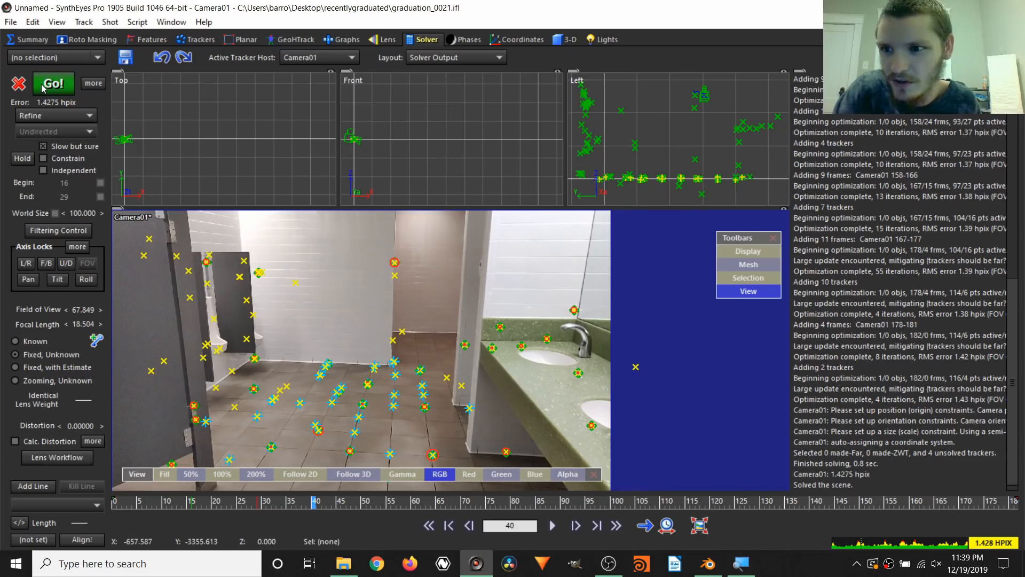
left_click(53, 84)
left_click(263, 238)
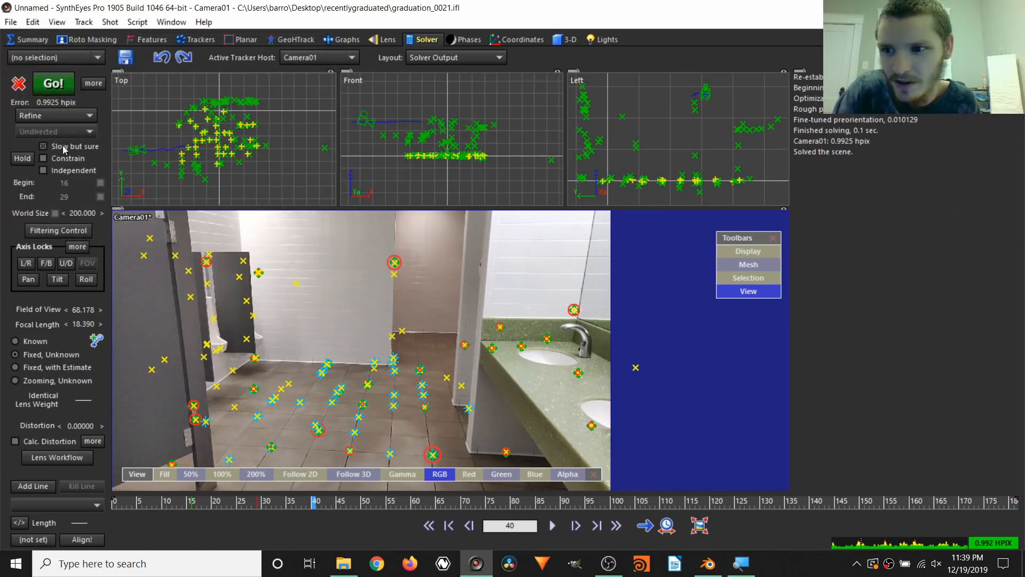
Lower the high-error threshold further and clean up the remaining bad trackers.
left_click(320, 501)
left_click_drag(320, 500, 379, 500)
left_click(83, 23)
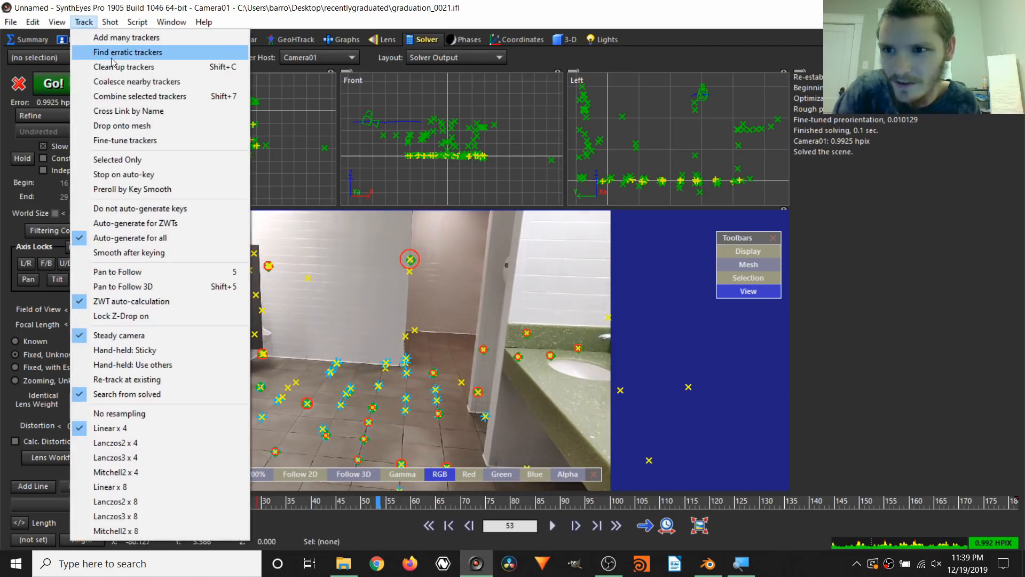
left_click(107, 65)
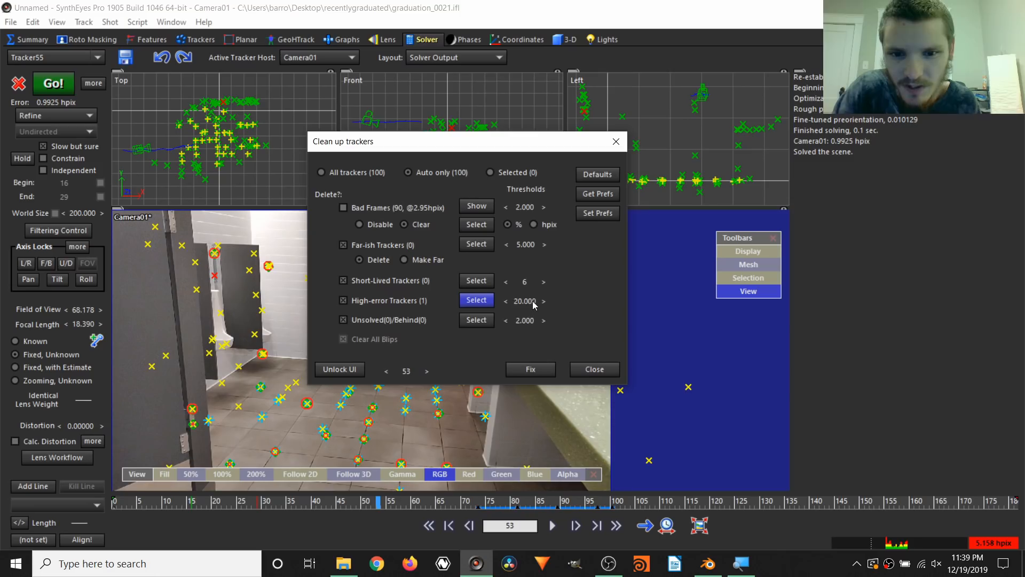
left_click_drag(525, 301, 514, 301)
left_click(527, 372)
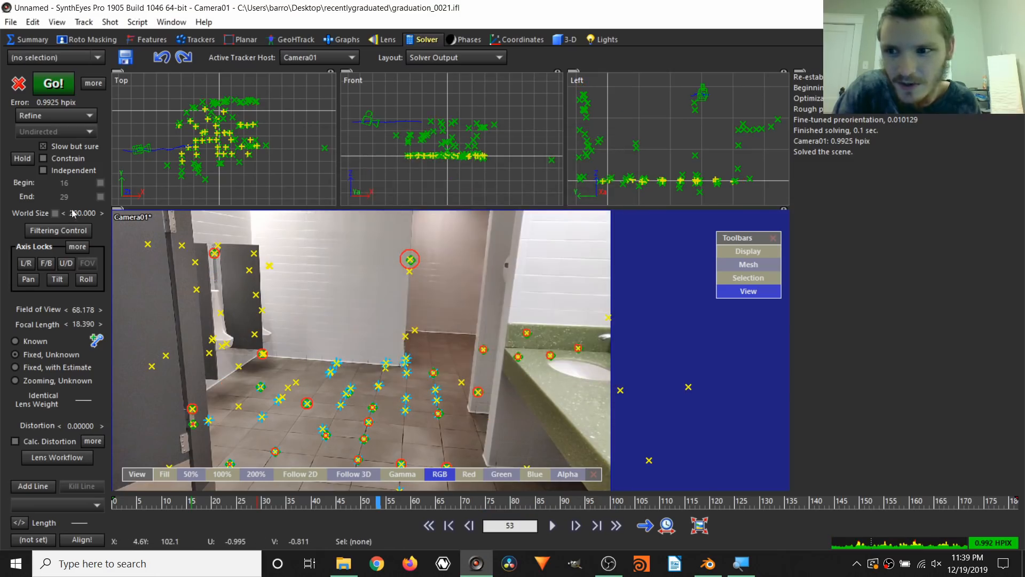
Solve the cleaned-up camera track once more and review the trackers along the timeline.
left_click(54, 83)
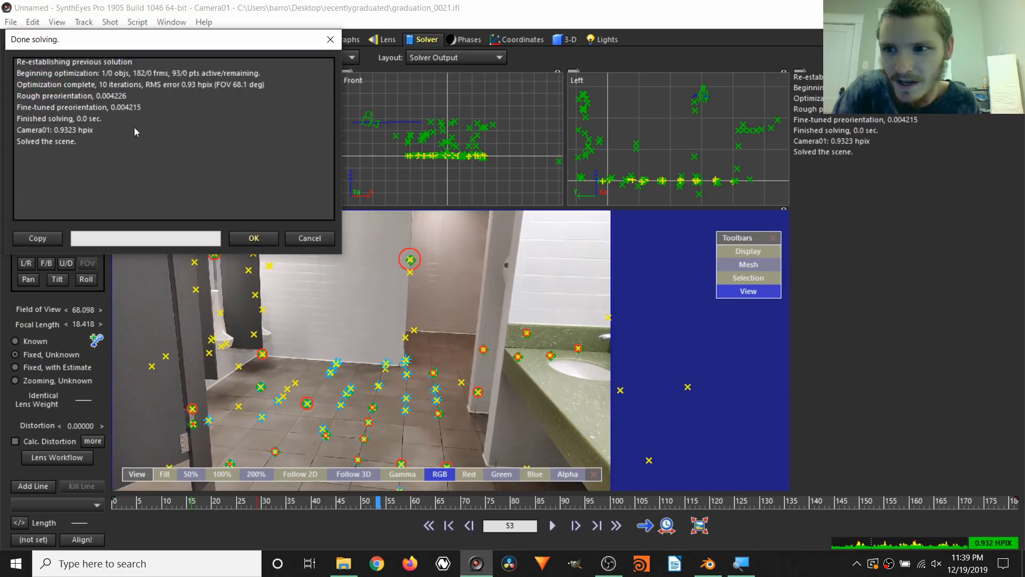
left_click(256, 239)
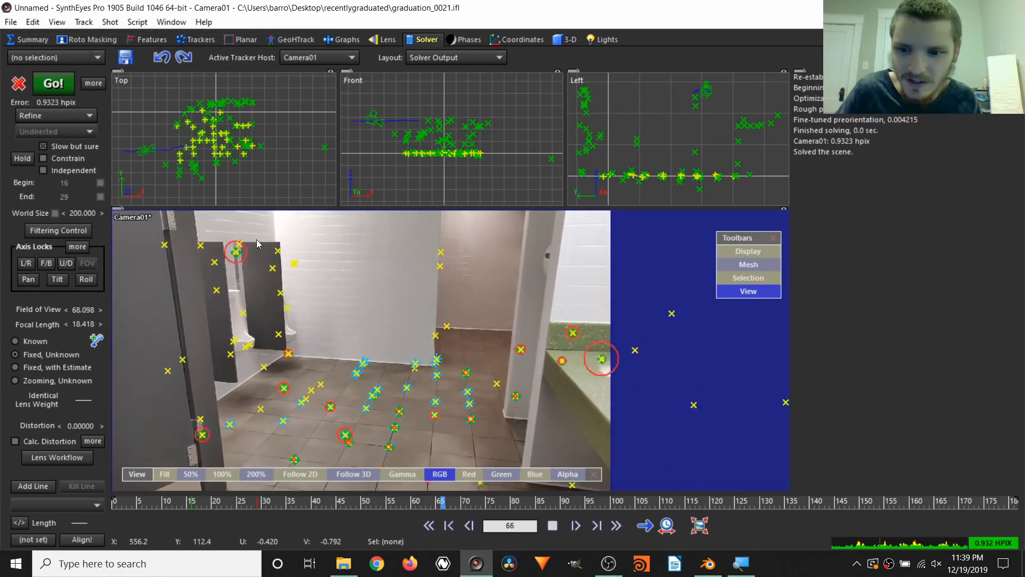
left_click_drag(270, 511, 161, 512)
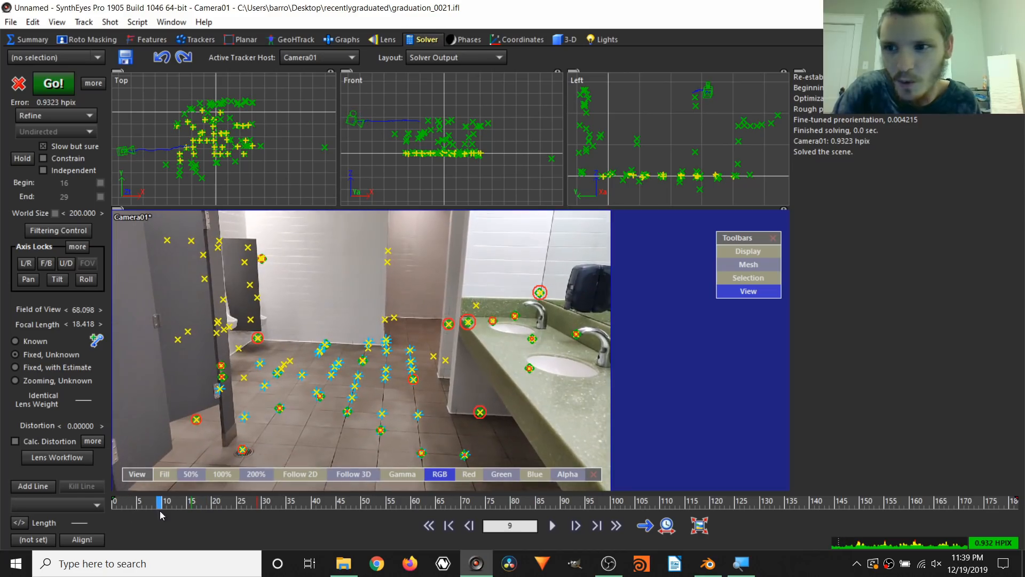
Show the solved scene in the 3-D room's Perspective layout, lock the view to the camera and play it back.
left_click(566, 41)
left_click(477, 58)
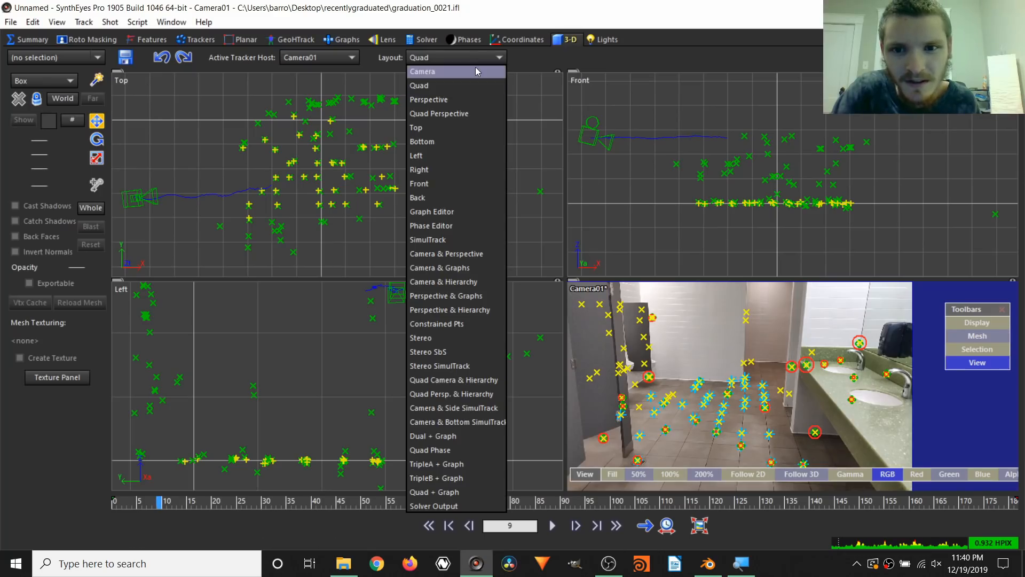
left_click(438, 101)
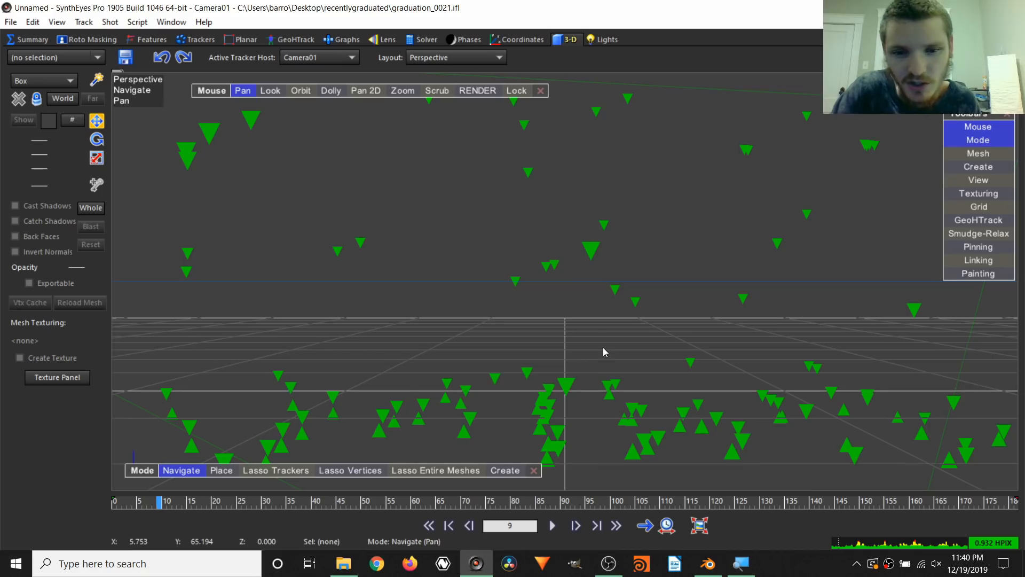
left_click(524, 94)
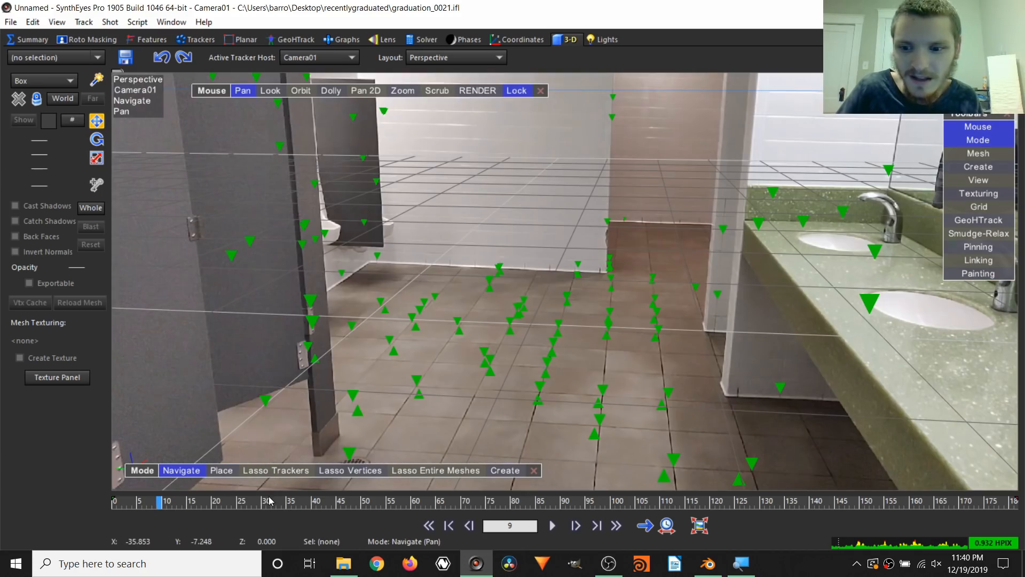
left_click_drag(269, 501, 443, 473)
key("space")
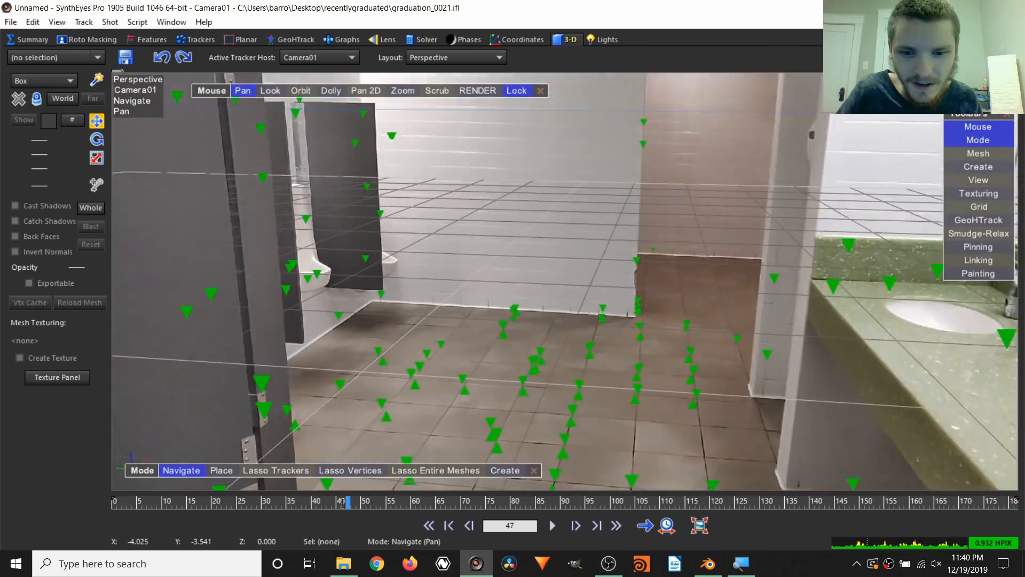
key("space")
Lasso the group of floor-tile trackers at frame 12 and align the grid to them with To Facet/Verts/Trkrs.
left_click_drag(179, 504, 174, 503)
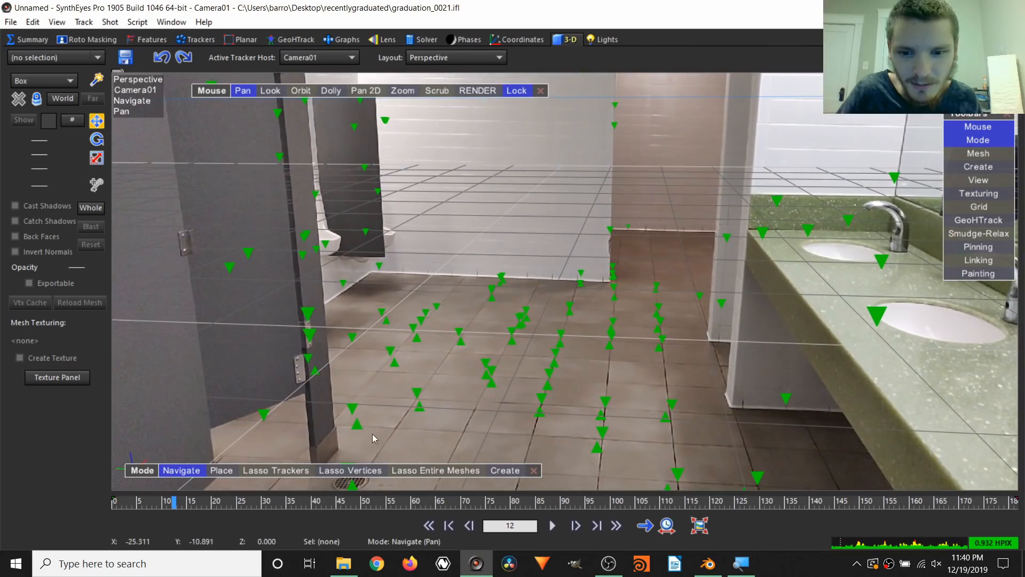
left_click(275, 469)
mouse_move(419, 410)
left_mouse_down()
mouse_move(406, 431)
mouse_move(422, 409)
left_mouse_up()
mouse_move(683, 322)
left_mouse_down()
mouse_move(432, 305)
mouse_move(426, 424)
left_mouse_up()
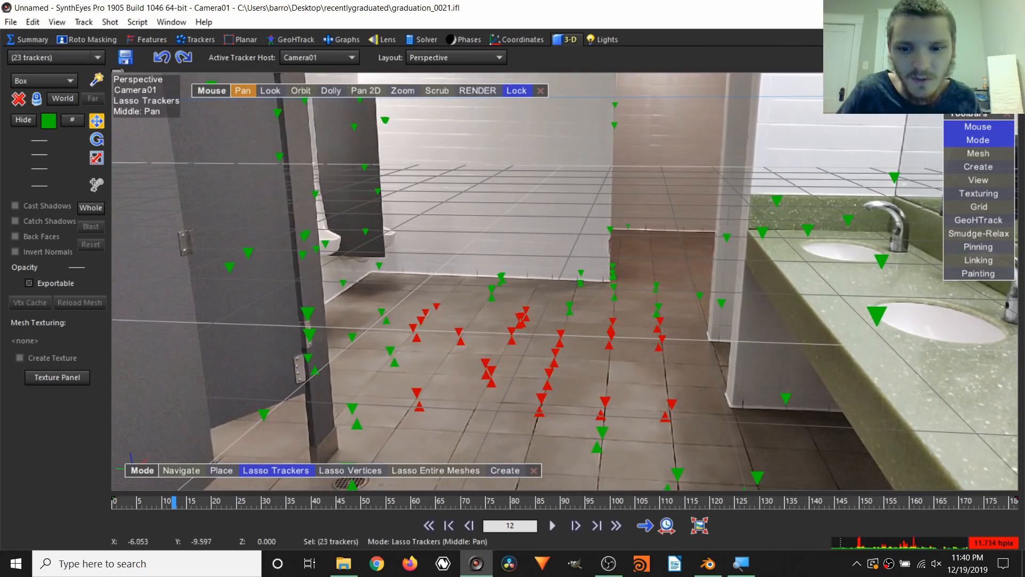
right_click(432, 348)
mouse_move(504, 271)
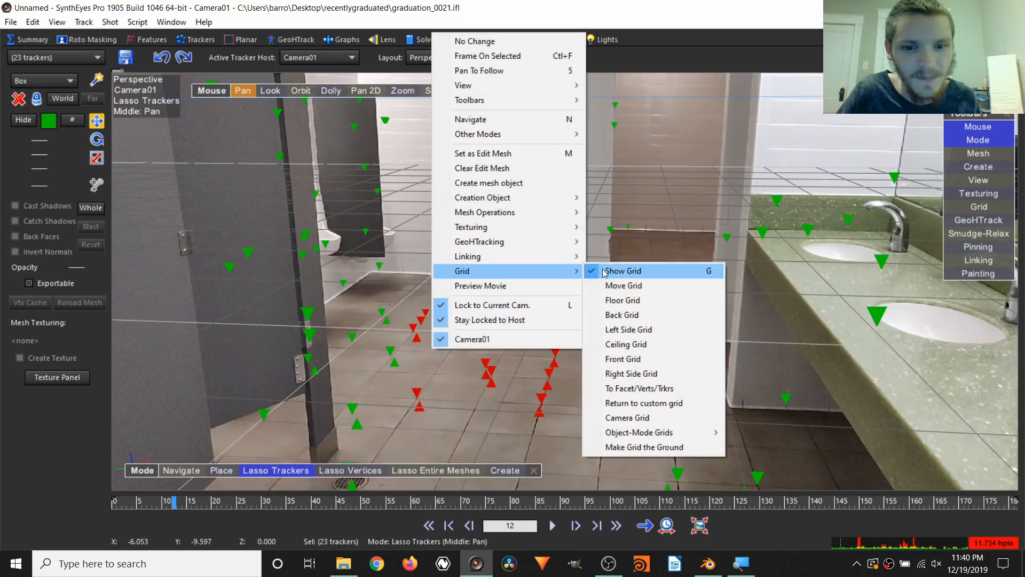
left_click(641, 390)
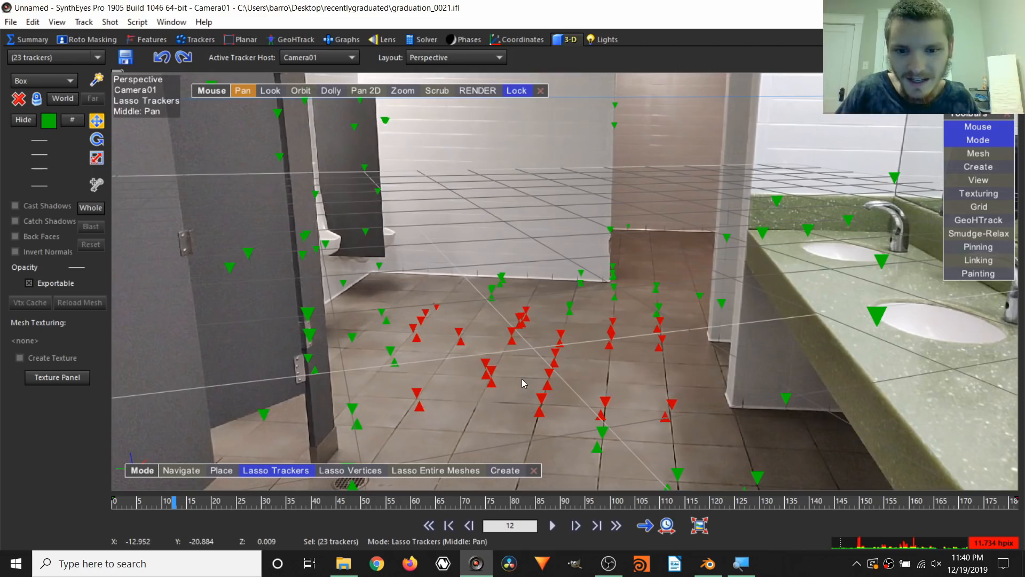
Play the shot back in the Perspective view to check how the grid sits on the bathroom floor.
key("space")
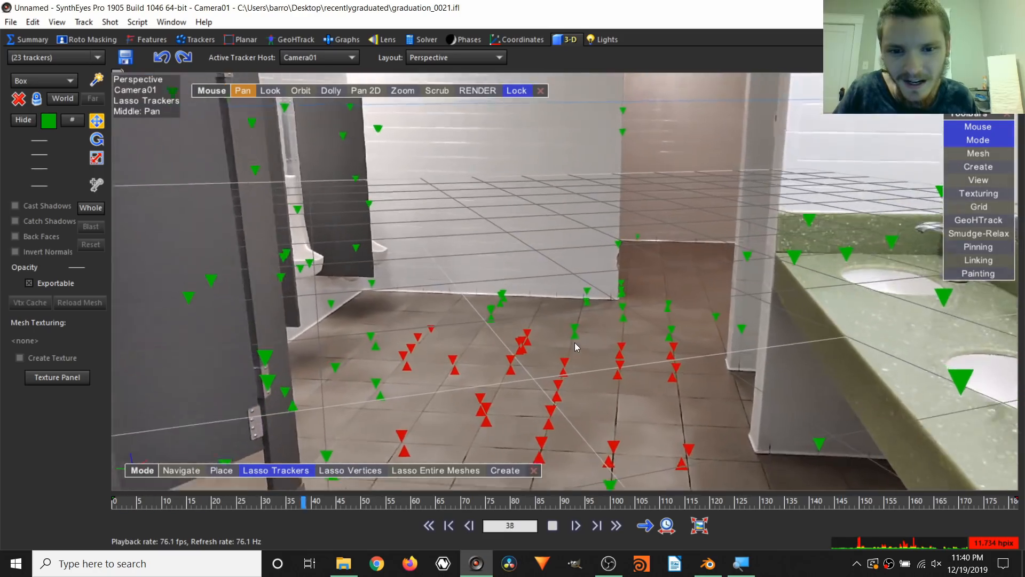
key("space")
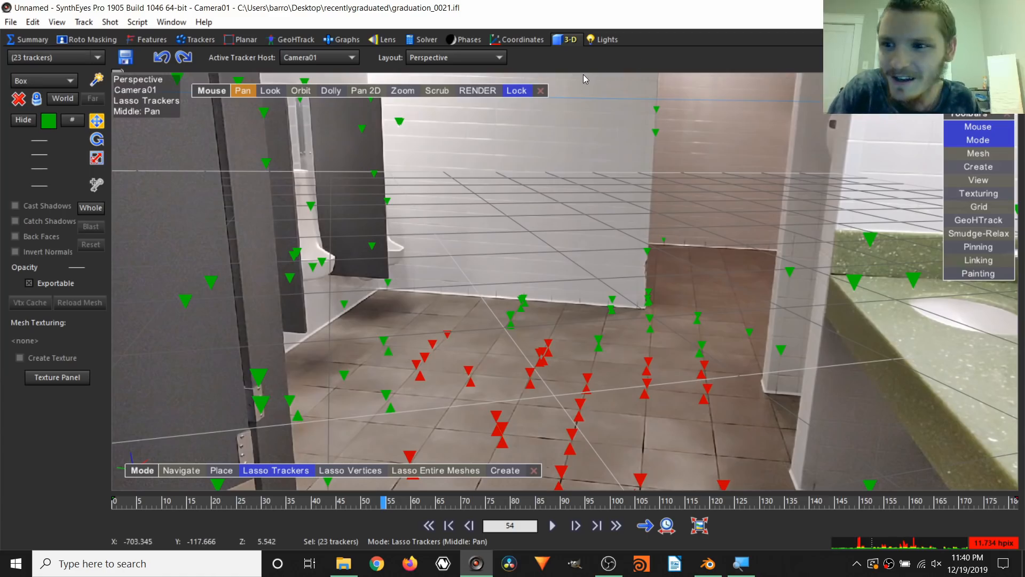
Activate the rotate tool and show the scene in the Quad Perspective layout.
left_click(94, 139)
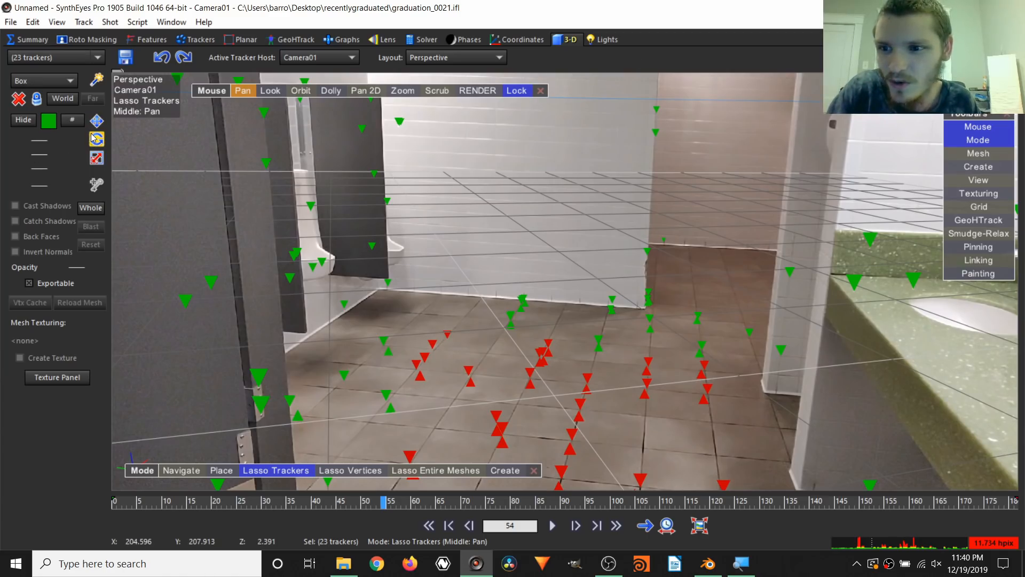
left_click(439, 57)
left_click(73, 100)
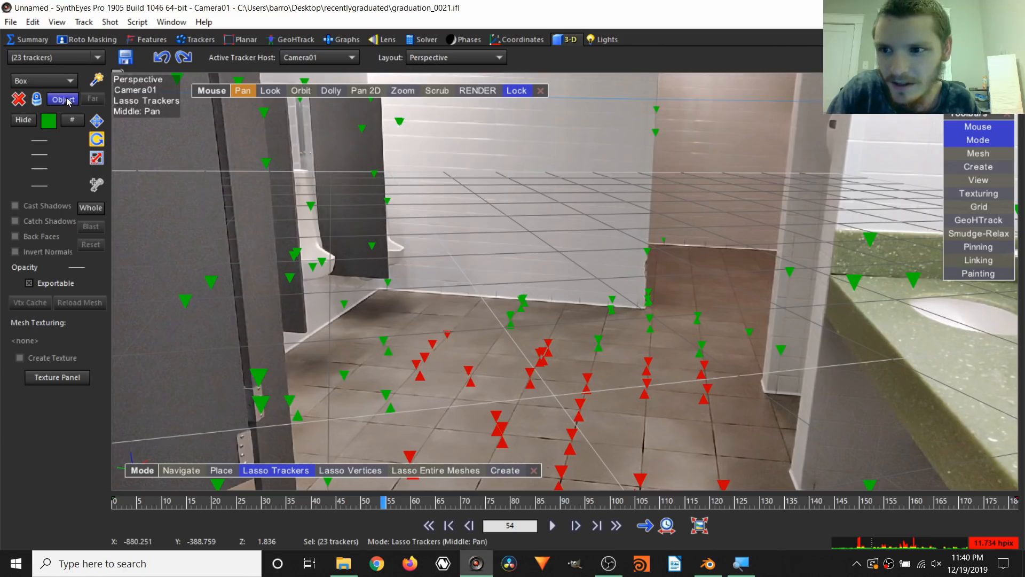
left_click(65, 100)
left_click(427, 61)
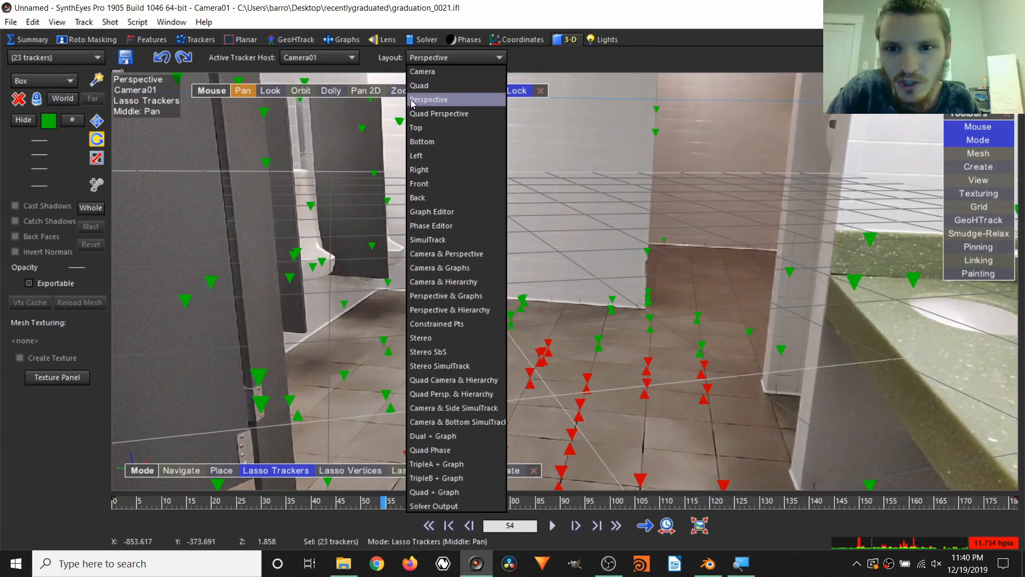
left_click(430, 113)
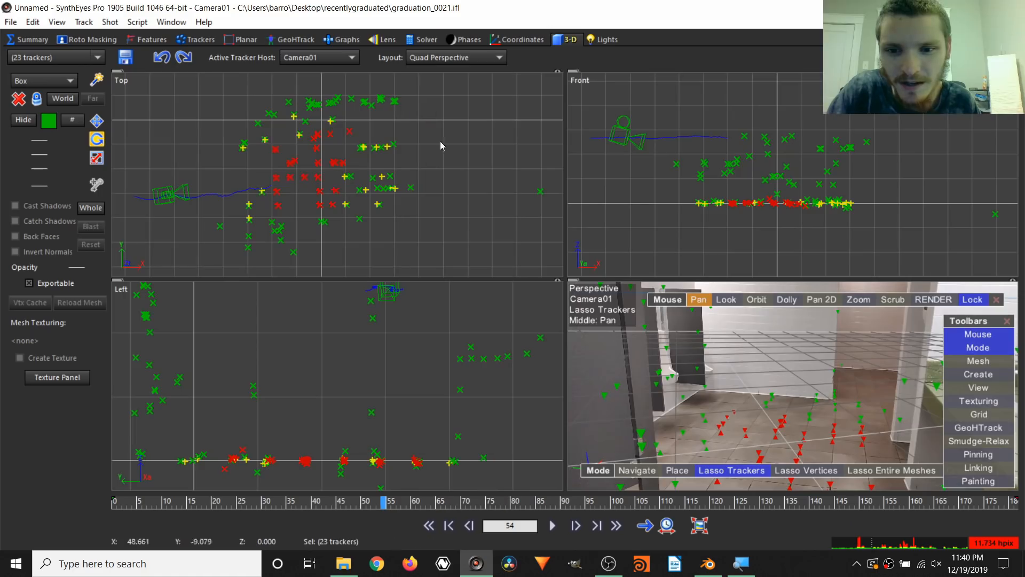
Try to rotate Camera01 on its own in the Top view and undo the change.
left_click(180, 197)
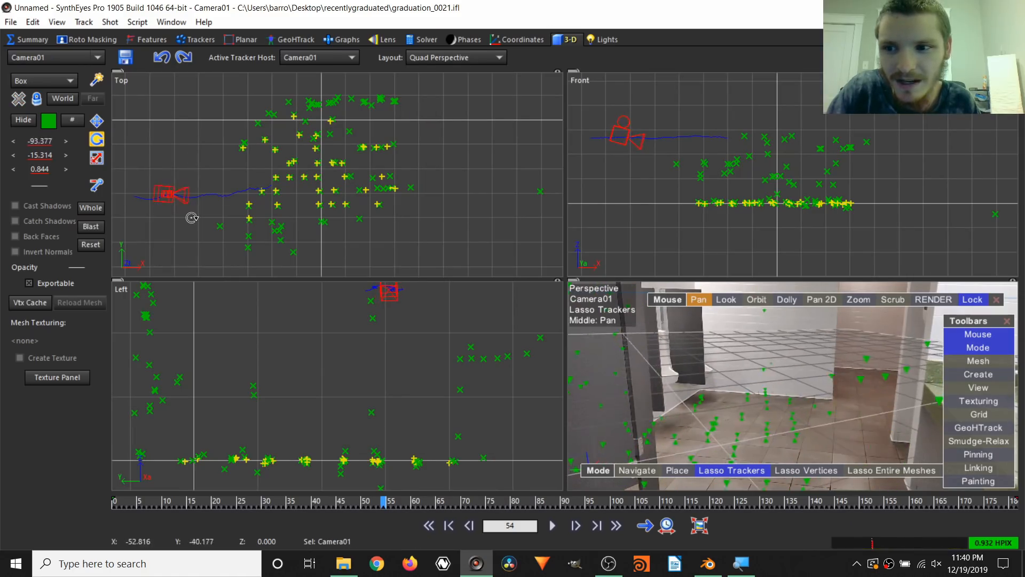
mouse_move(192, 218)
left_mouse_down()
mouse_move(194, 181)
mouse_move(201, 225)
mouse_move(194, 188)
mouse_move(195, 200)
left_mouse_up()
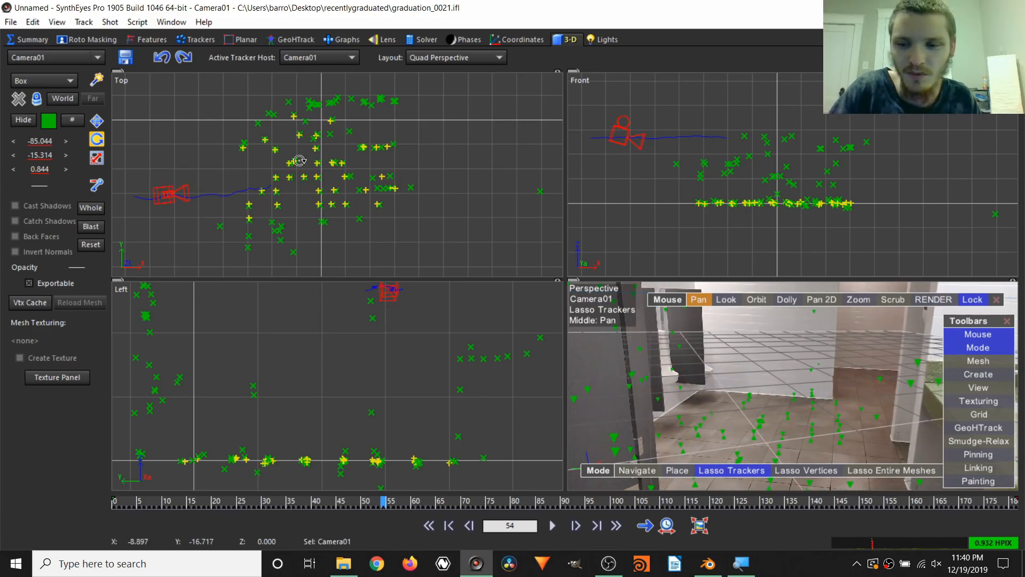
key("ctrl+z")
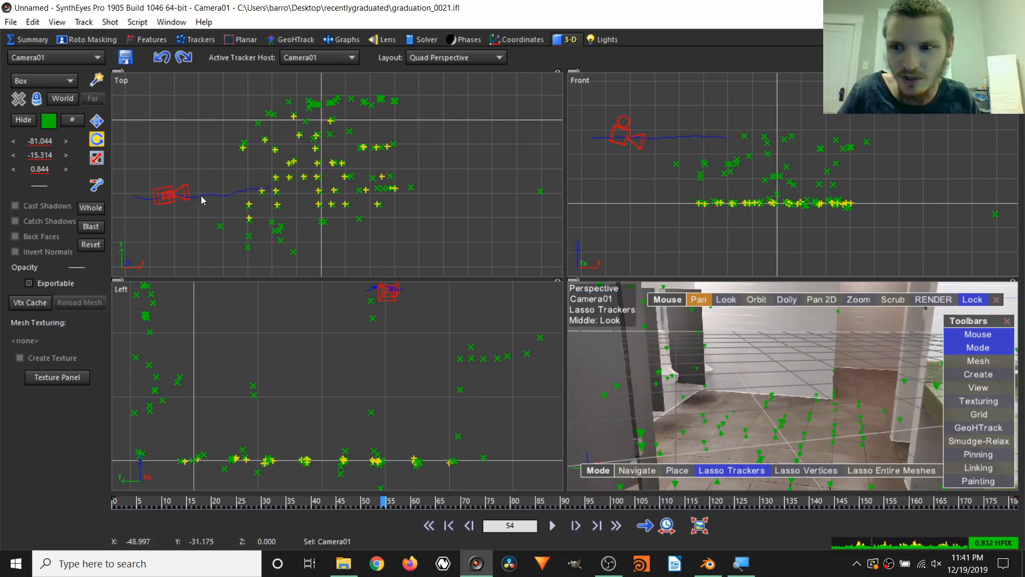
Enable Whole and the selection lock for Camera01, and rotate the entire solved scene in the Top view to line the grid up with the floor tiles.
left_click(90, 207)
left_click(36, 99)
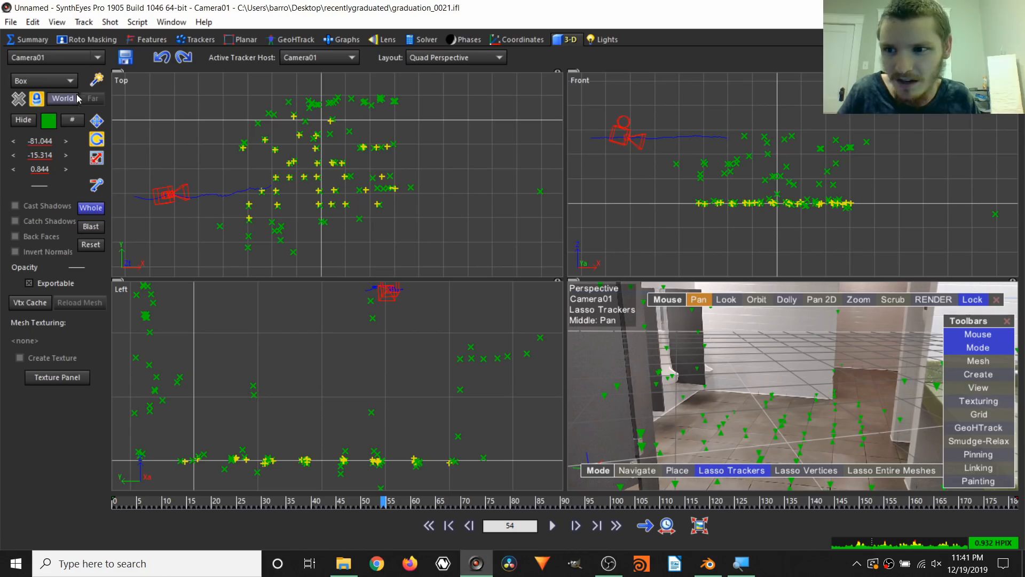
left_click_drag(164, 197, 201, 190)
left_click_drag(346, 109, 338, 87)
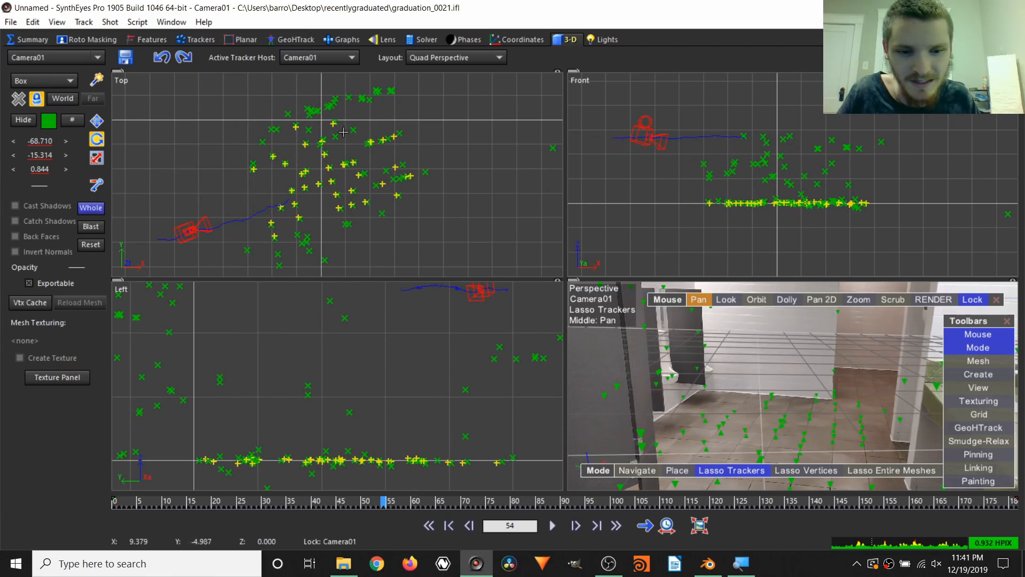
left_click_drag(341, 133, 346, 104)
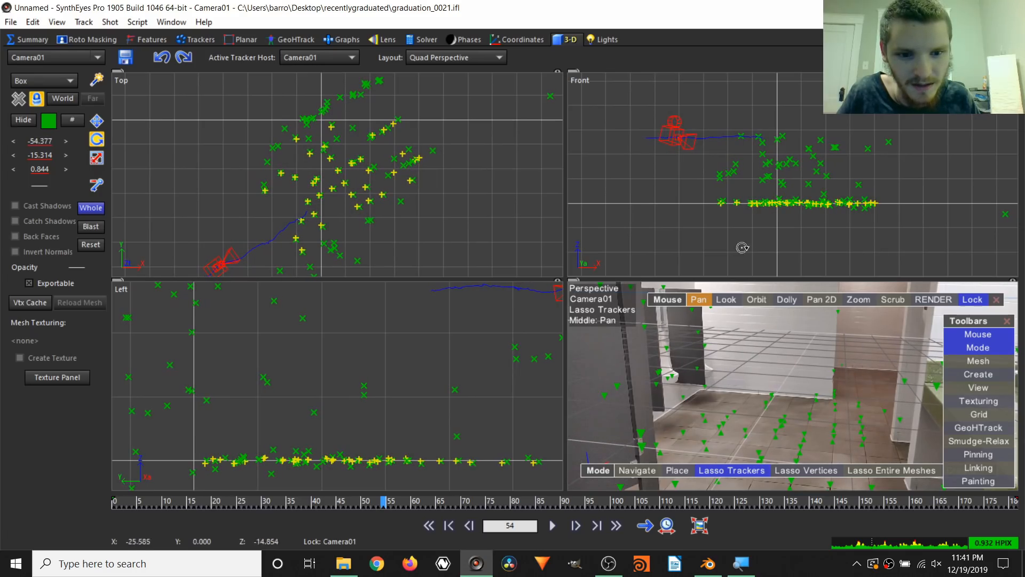
Play the shot in the Perspective layout and scrub back to frame 37 to check the grid's rotation against the tiles.
left_click(446, 58)
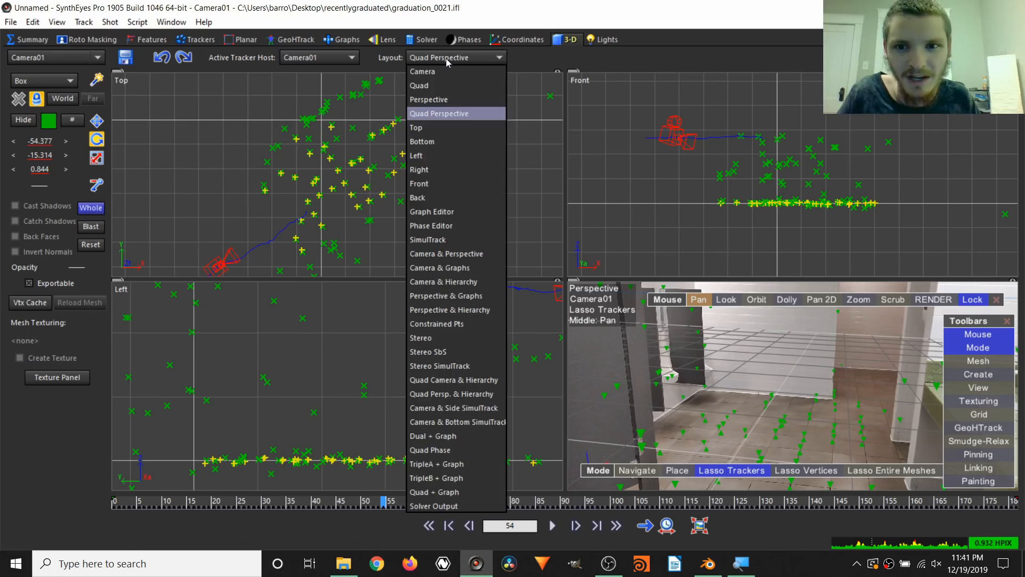
left_click(443, 95)
key("space")
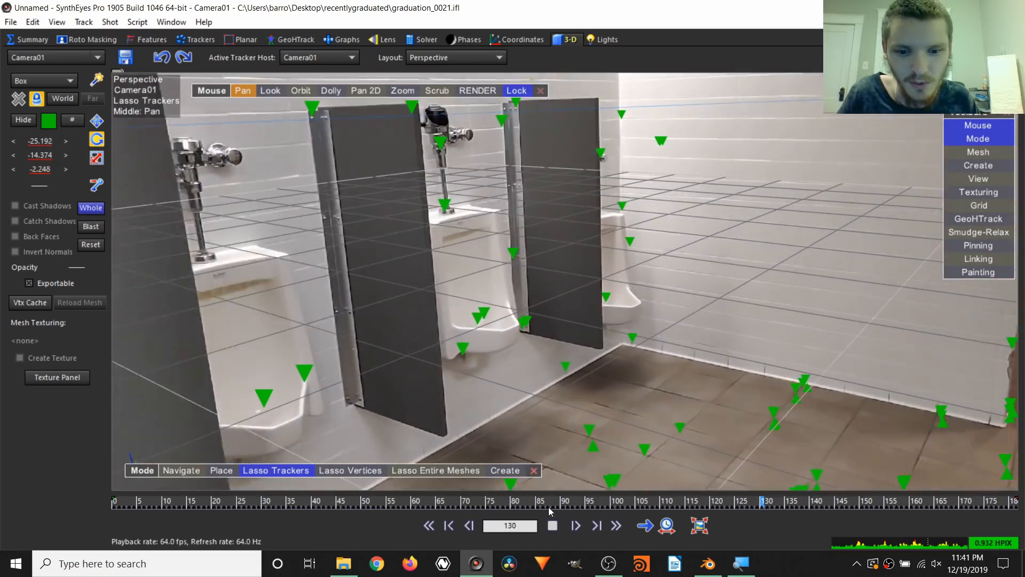
left_click_drag(549, 505, 299, 489)
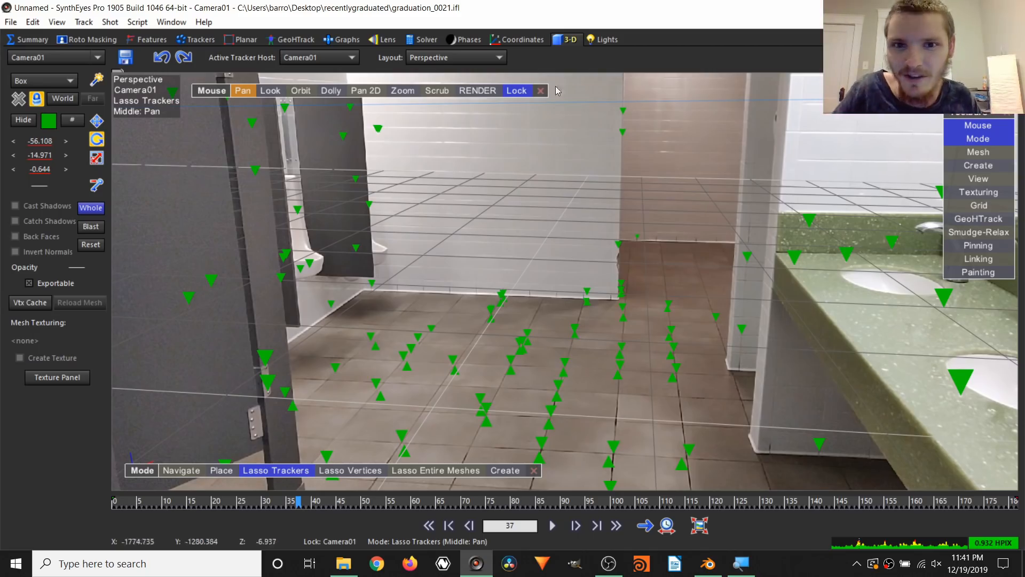
Return to the Quad Perspective layout, create an Earthling figure near the middle of the floor trackers in the Top view and scale it to about 27.8.
left_click(430, 58)
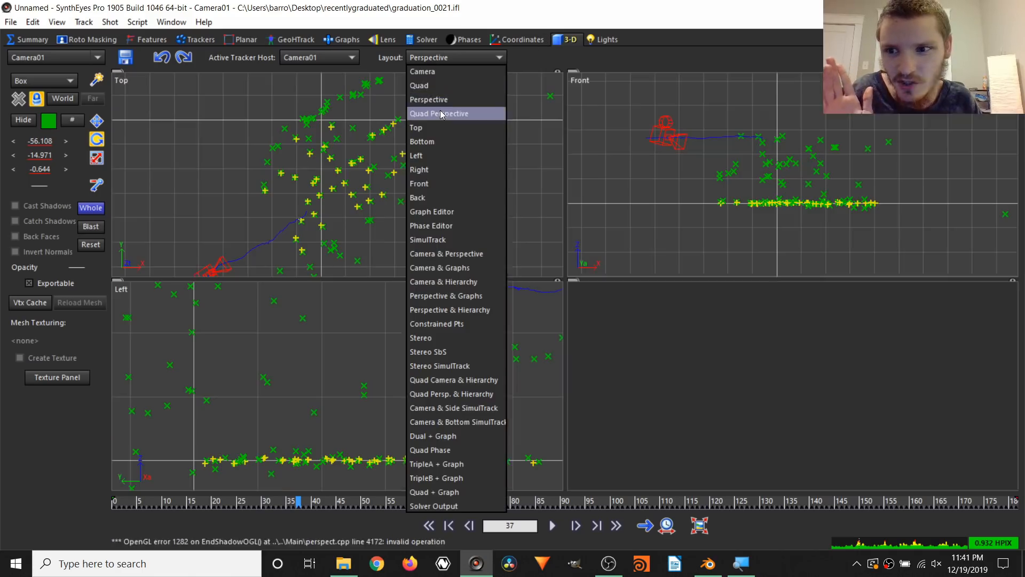
left_click(439, 113)
left_click(59, 82)
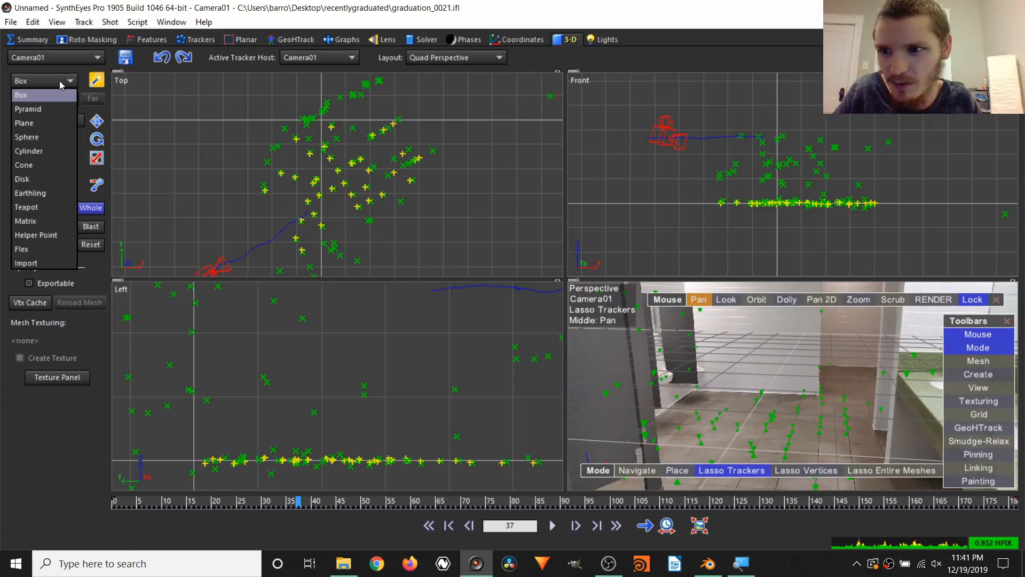
left_click(30, 193)
left_click(329, 168)
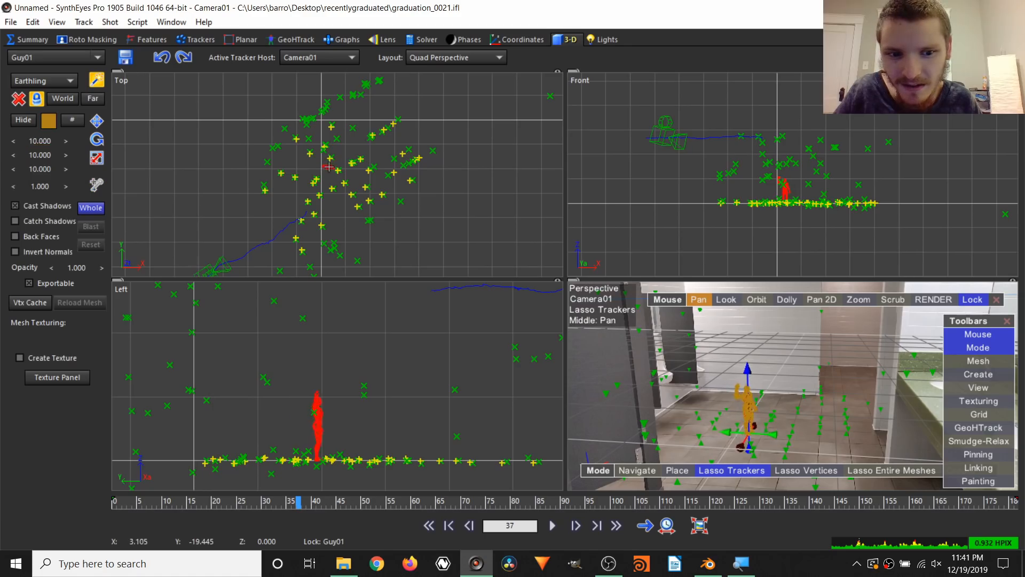
left_click_drag(329, 167, 360, 107)
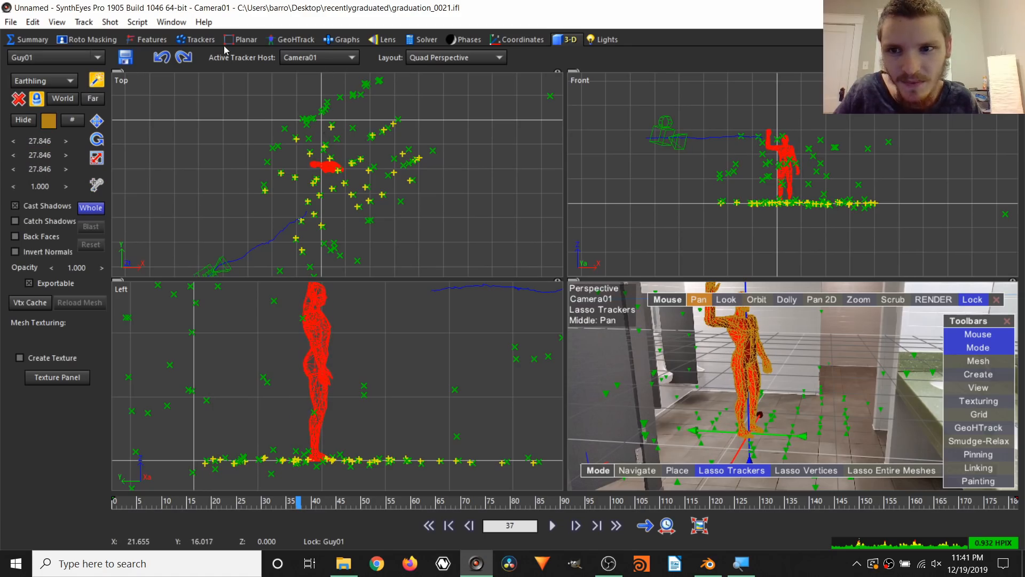
Play the shot in the Perspective layout to check how the Earthling figure sticks to the floor.
left_click(452, 52)
left_click(444, 99)
key("space")
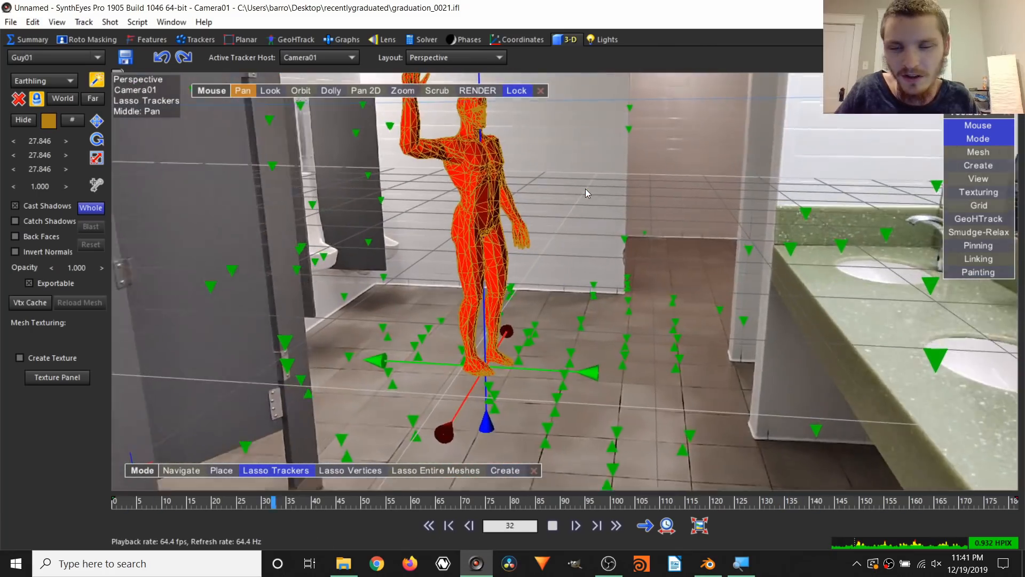
key("space")
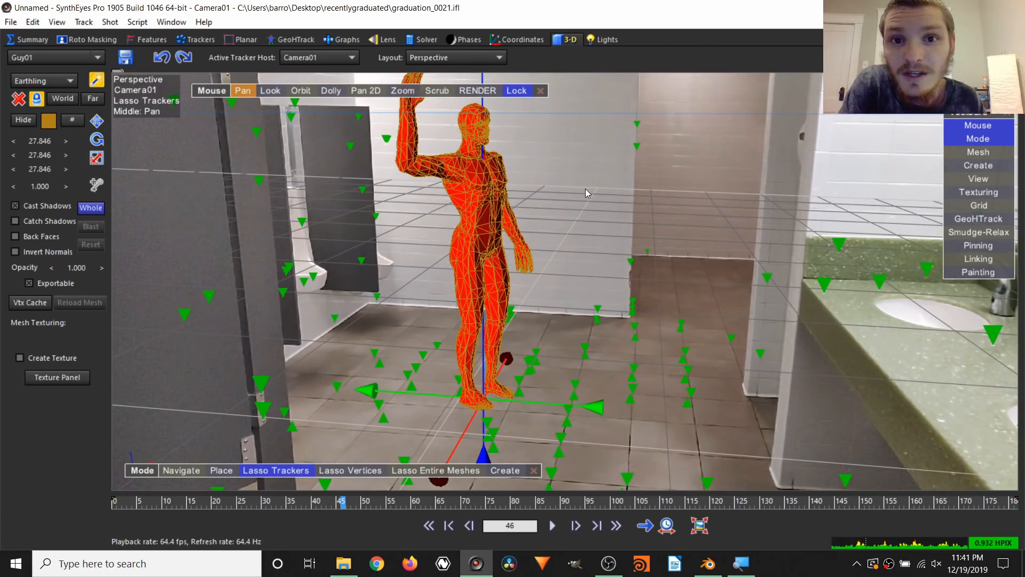
Export the tracked scene to the Desktop as an Alembic 1.5+ file named graduatedtrack, keeping the offered export settings.
left_click(11, 22)
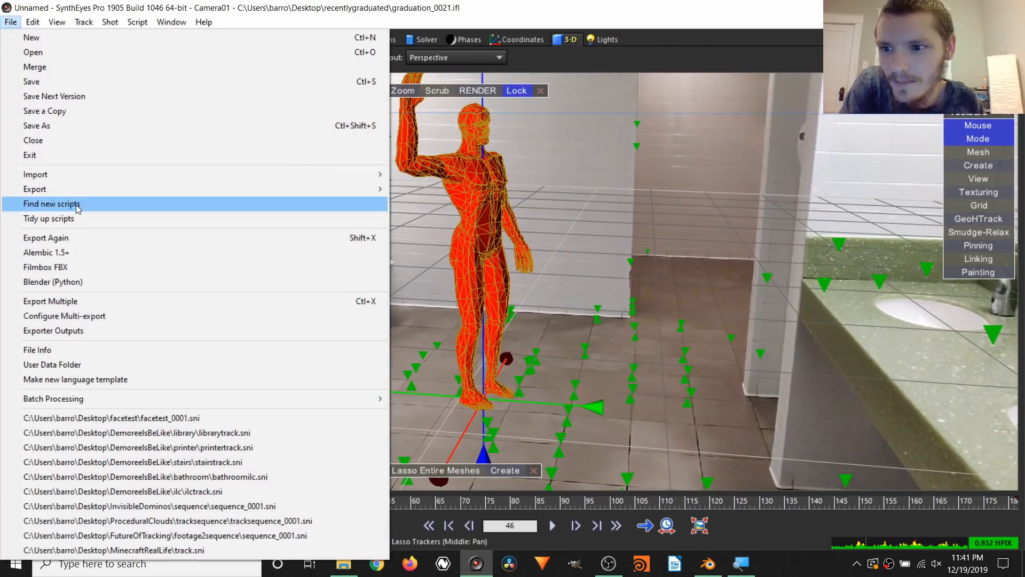
mouse_move(88, 192)
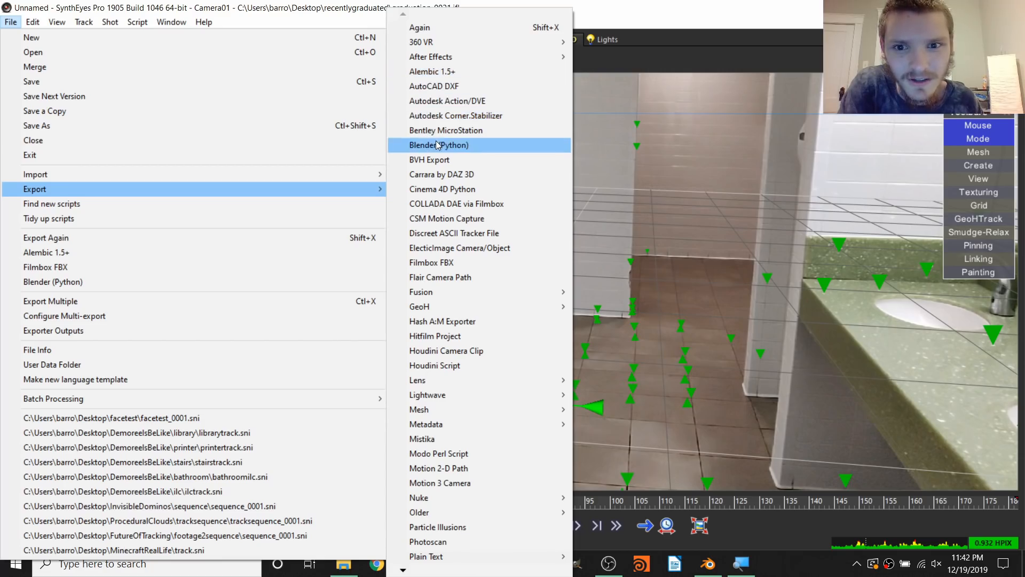
left_click(436, 71)
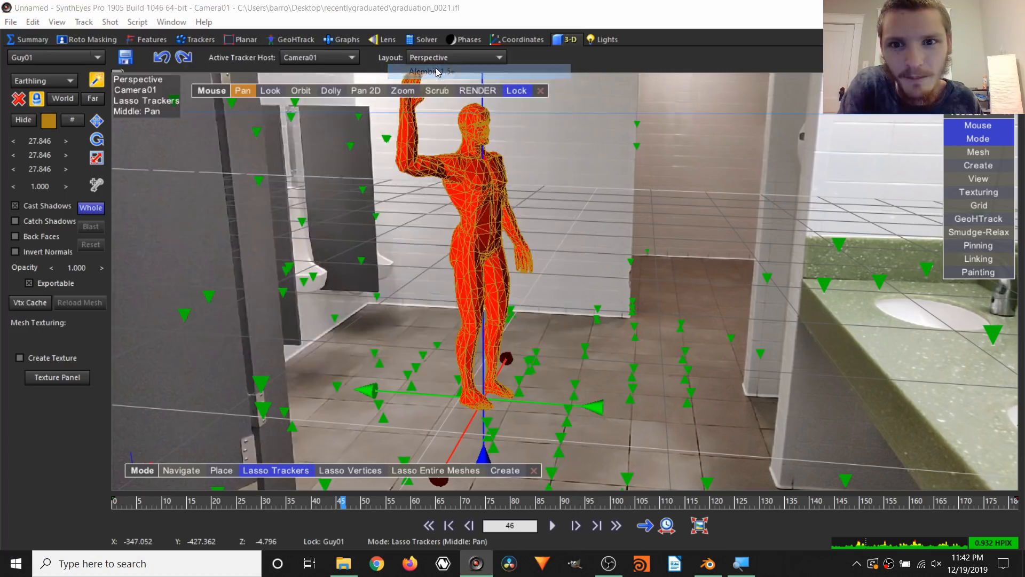
left_click(179, 155)
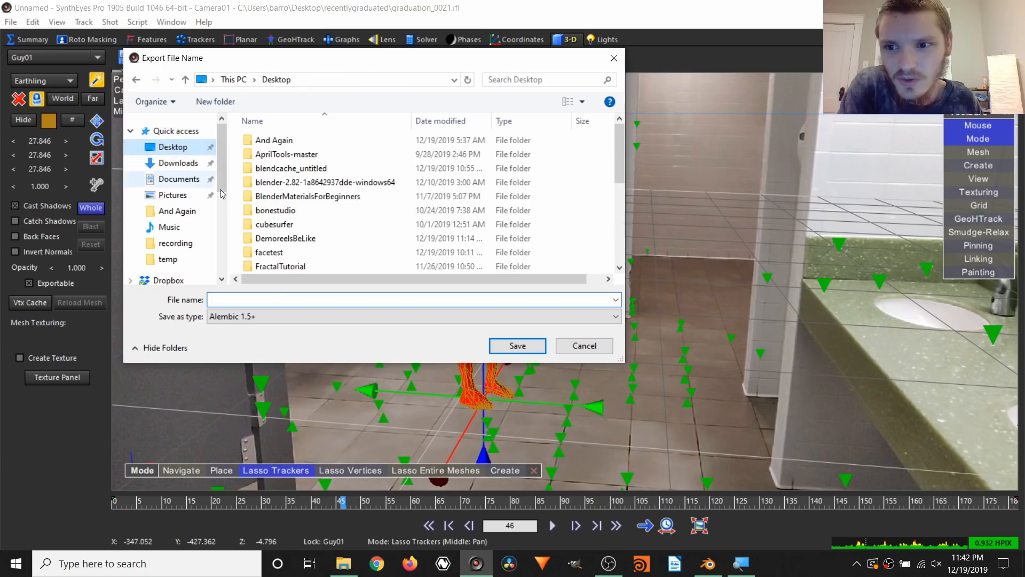
left_click(271, 295)
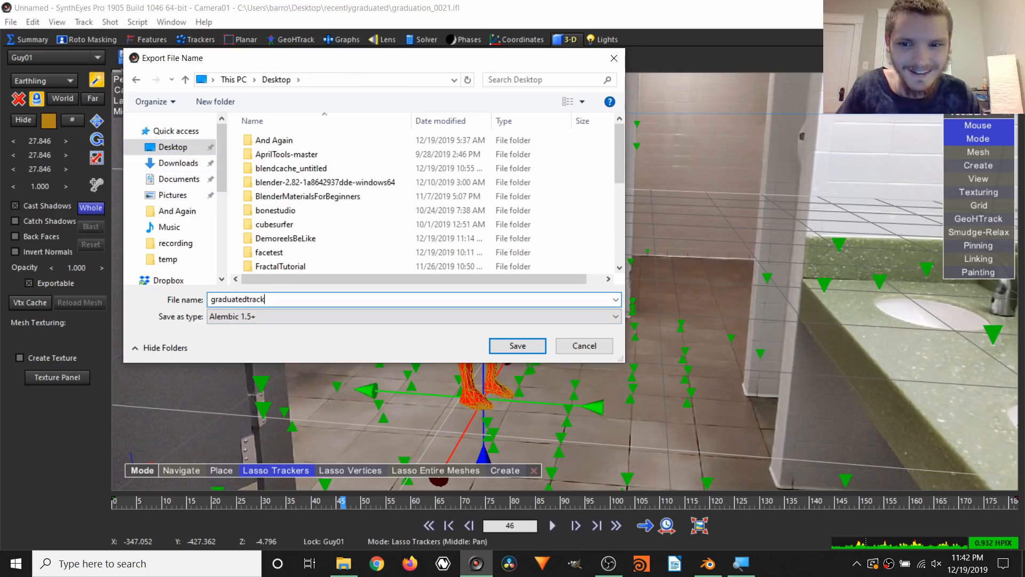
type("graduatedtrack")
key("Return")
left_click_drag(267, 21, 403, 52)
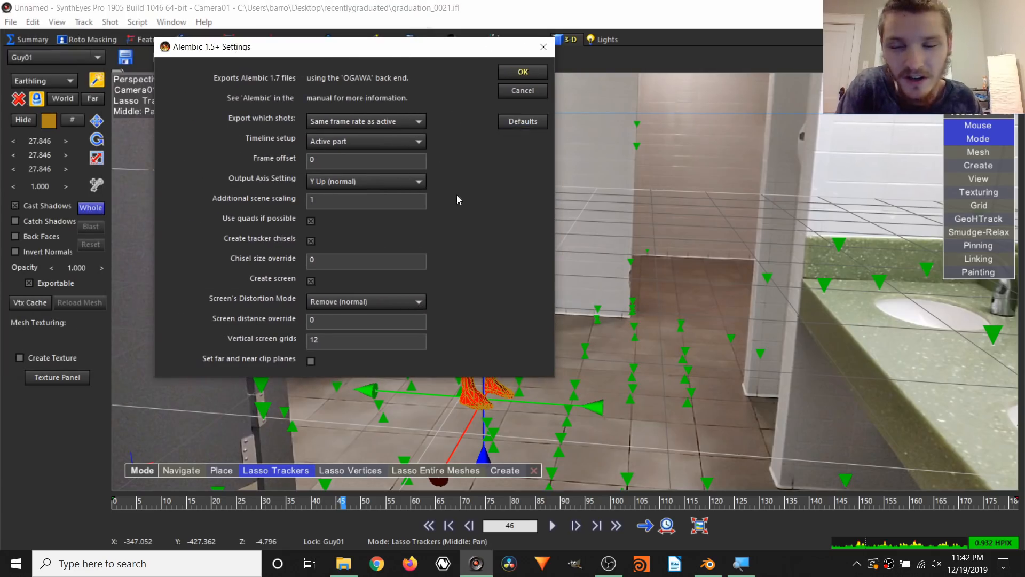
left_click_drag(404, 56, 458, 64)
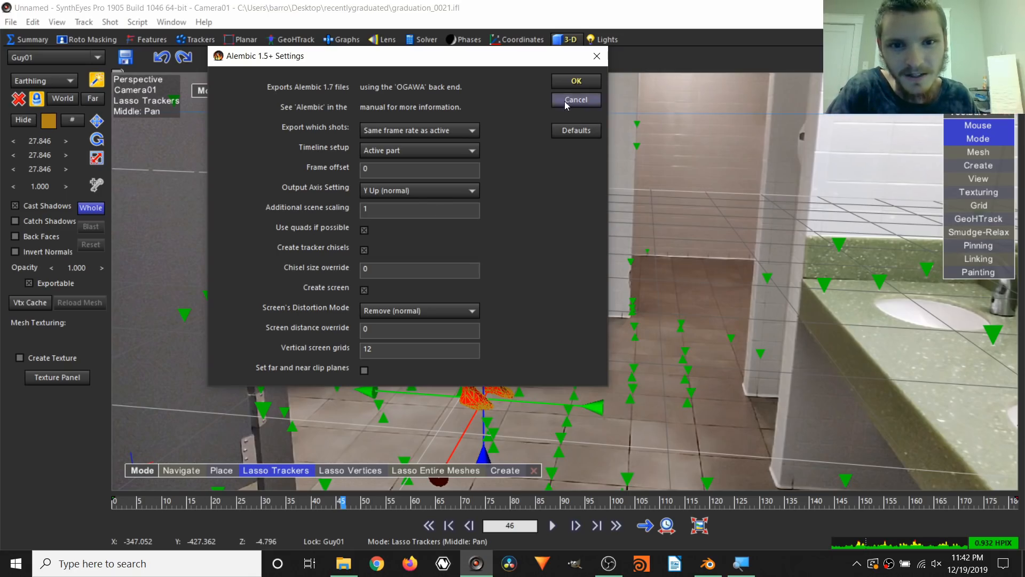
left_click(587, 80)
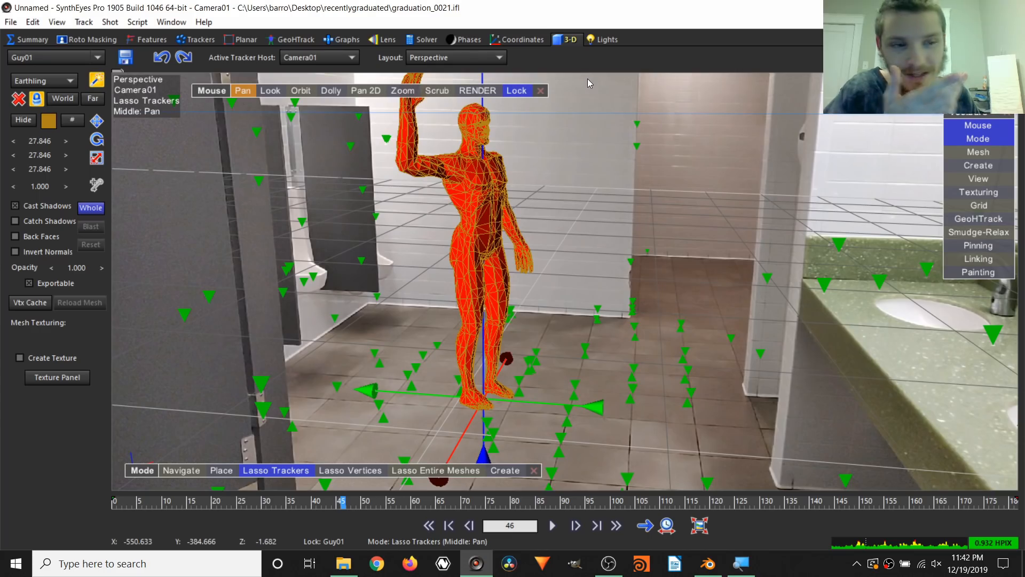
Close SynthEyes without saving the scene and switch to Blender.
left_click(1013, 7)
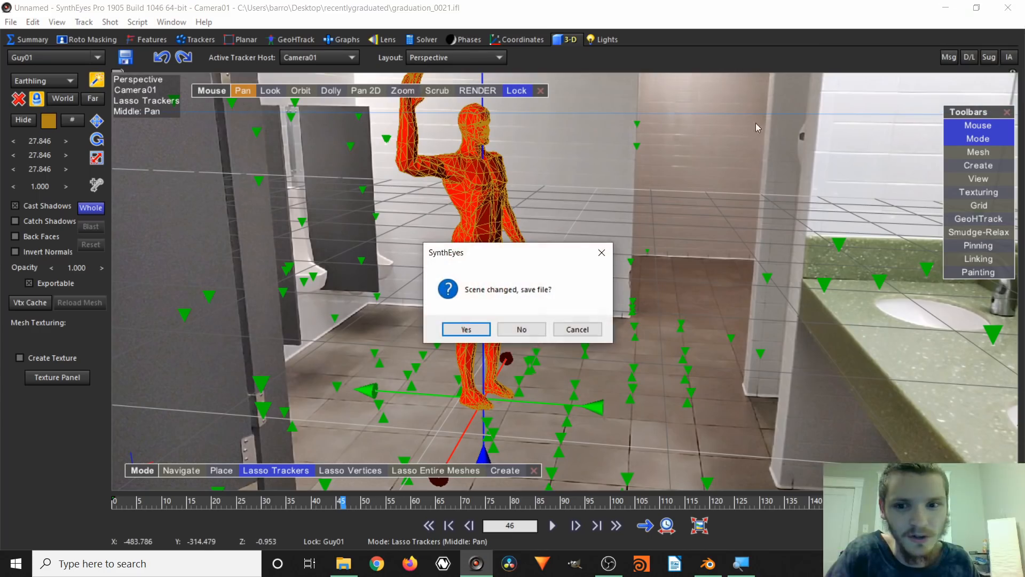
left_click(519, 332)
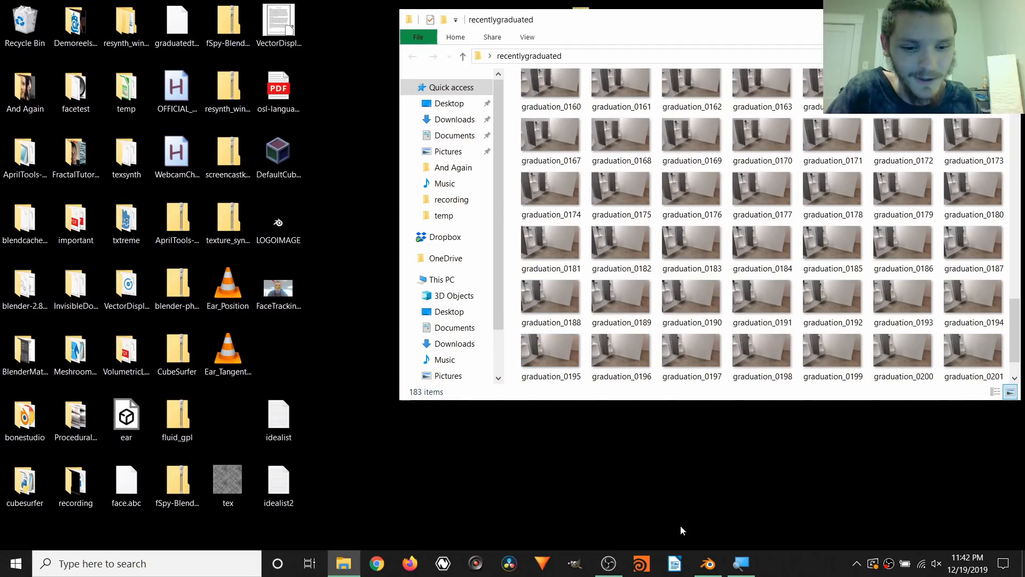
left_click(708, 563)
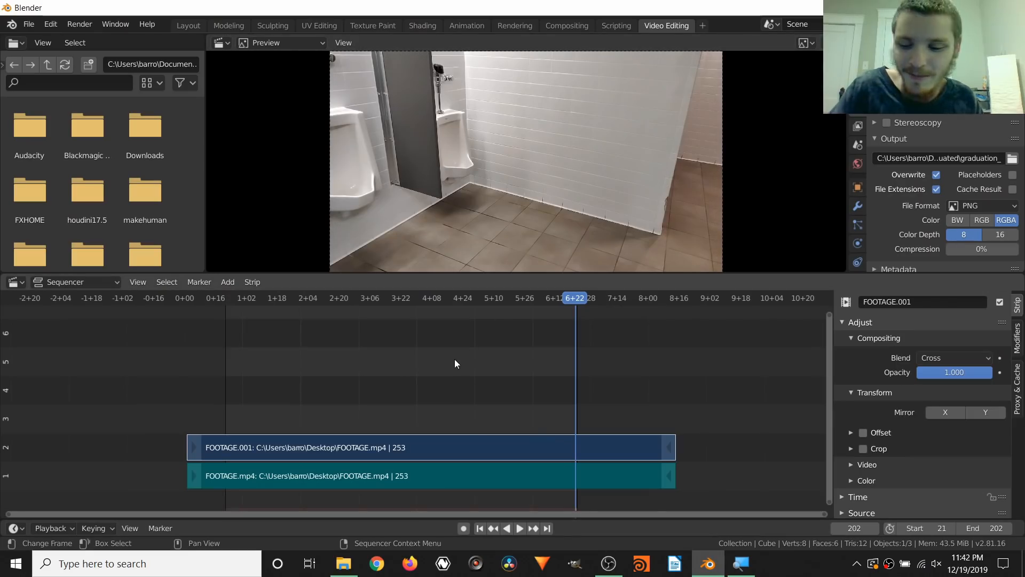
Delete the selected FOOTAGE strips from the sequencer and switch to the Layout workspace.
key("x")
left_click(373, 342)
left_click(187, 25)
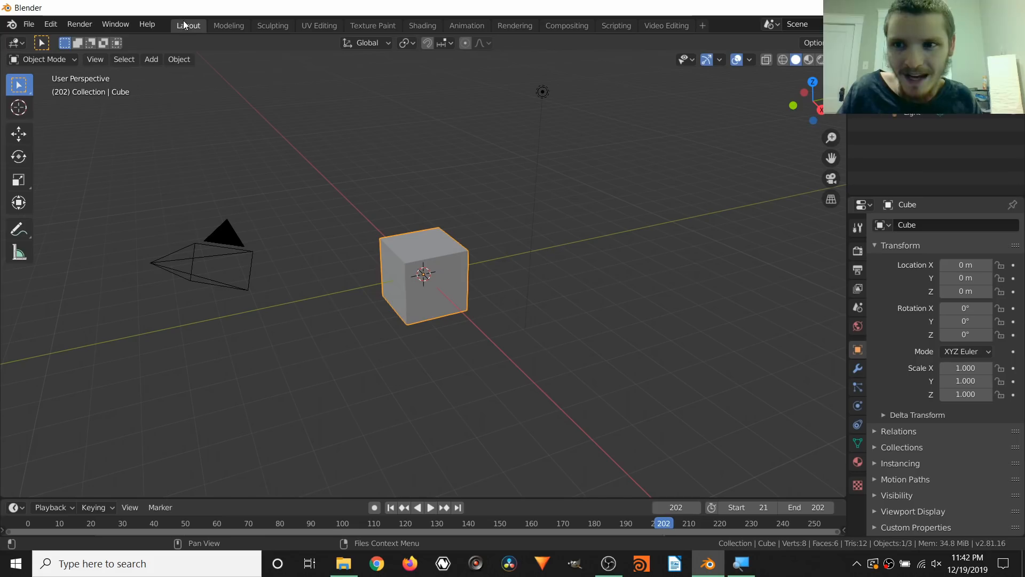
Delete all the default objects from the scene.
scroll(462, 254, "down", 2)
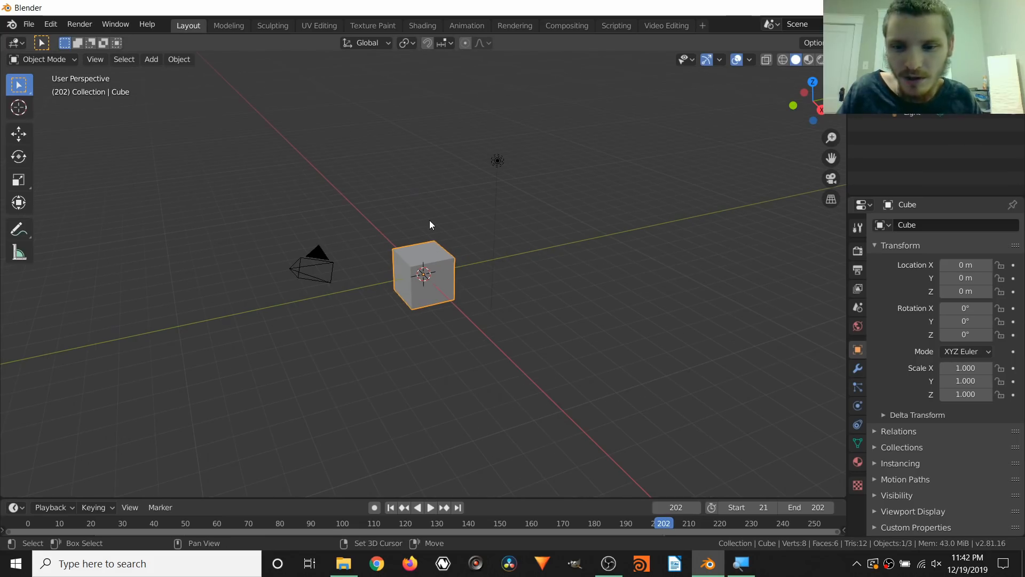
key("a")
key("x")
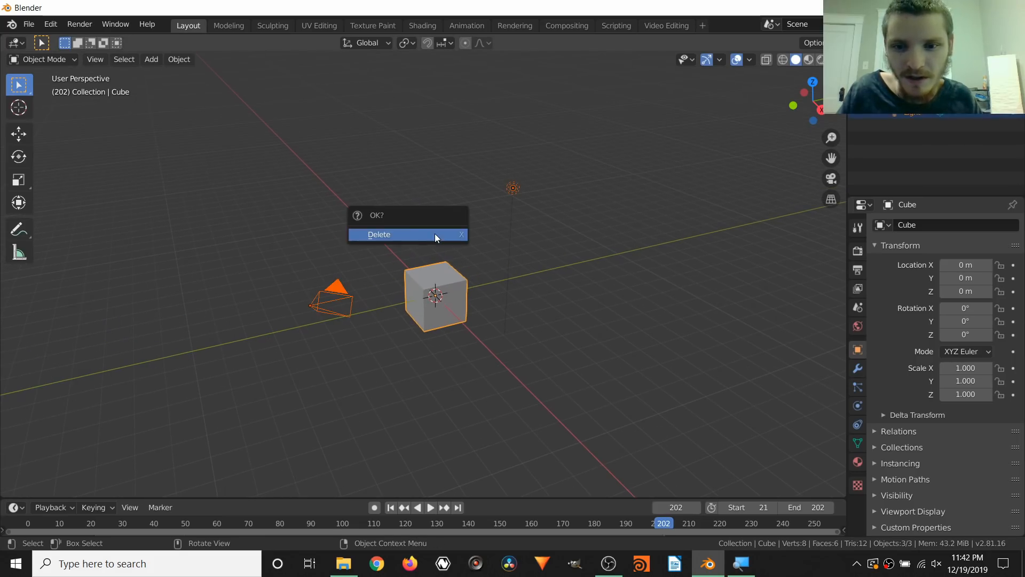
left_click(435, 233)
key("F3")
type("imp")
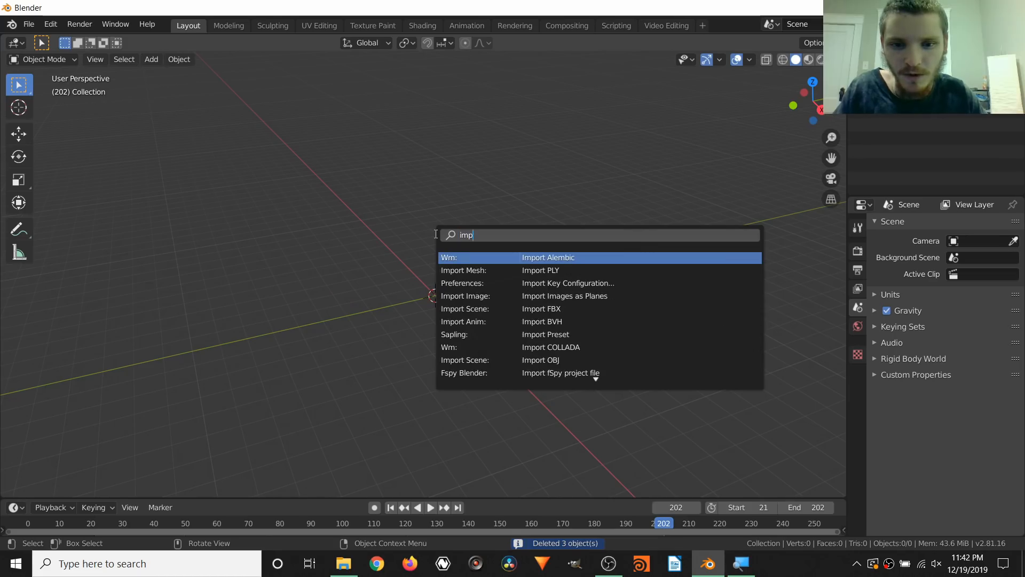
type("ort al")
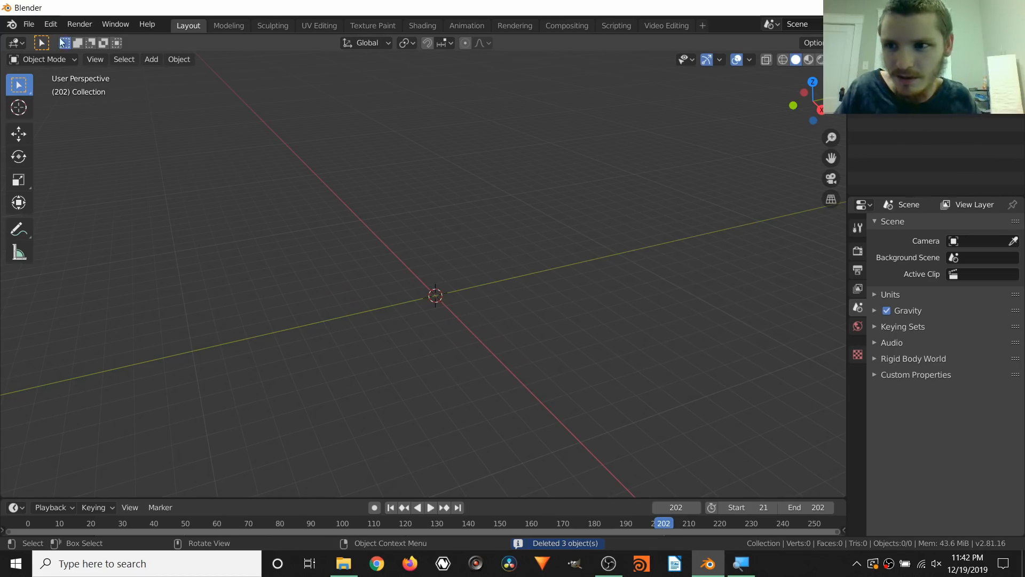
Import the Alembic file graduatedtrack.abc from the Desktop into the empty scene.
left_click(27, 25)
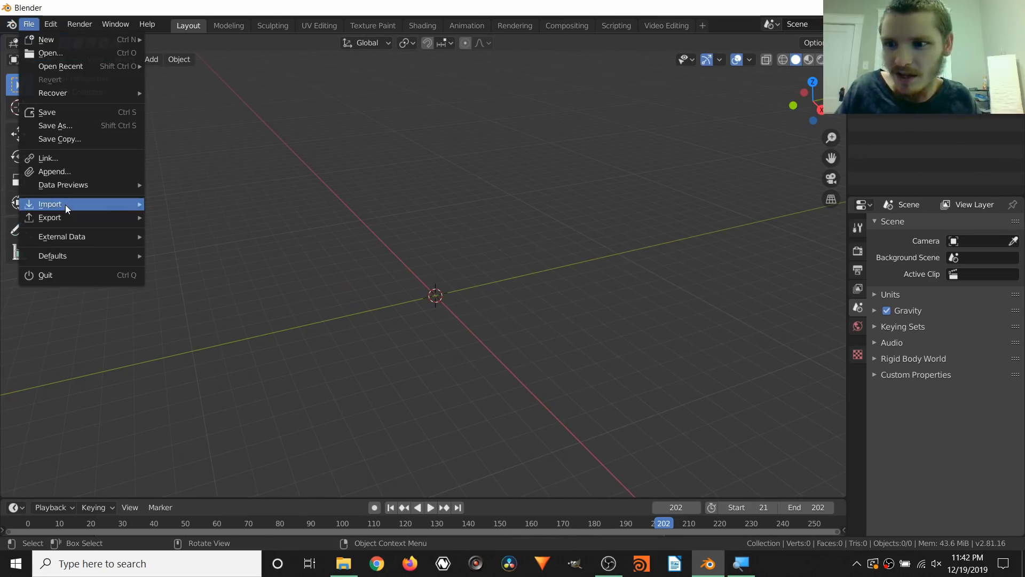
mouse_move(65, 204)
left_click(208, 215)
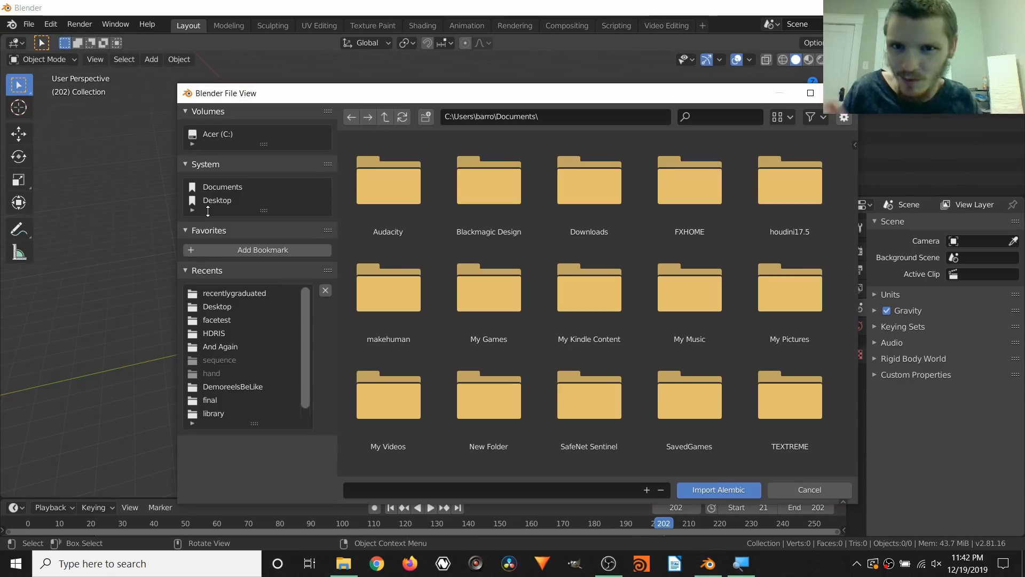
left_click(215, 201)
scroll(684, 294, "down", 4)
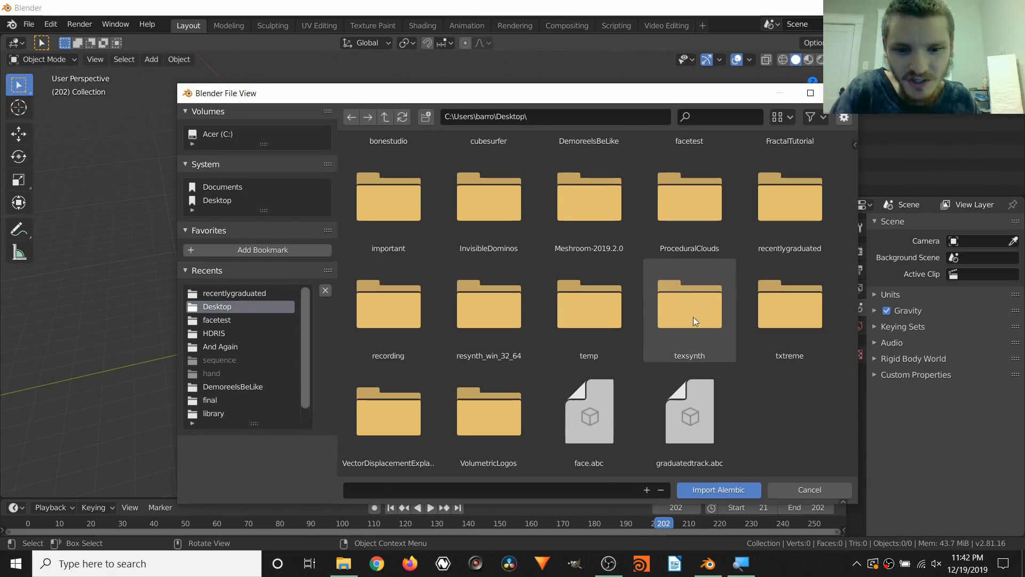
left_click(692, 424)
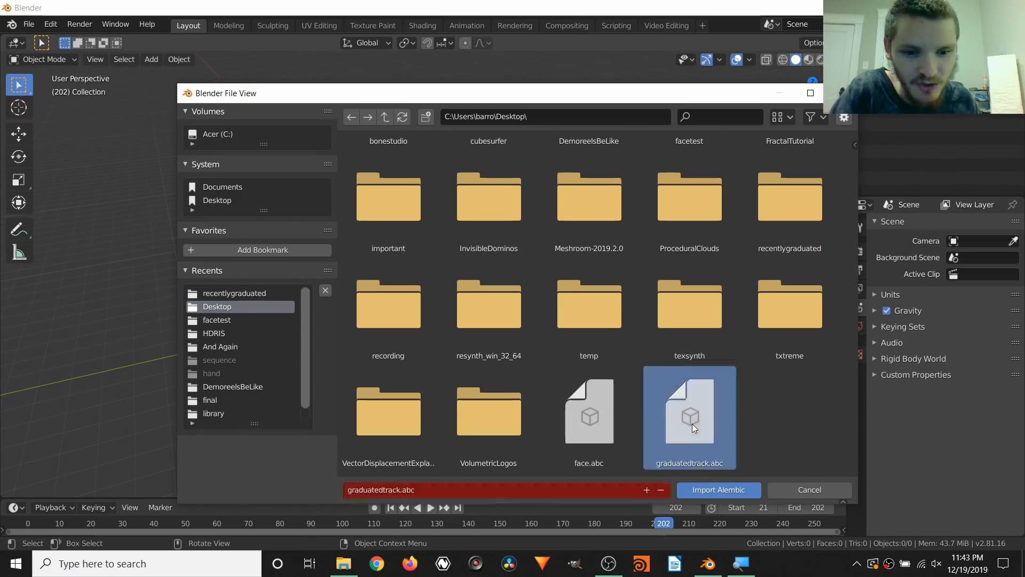
left_click(703, 492)
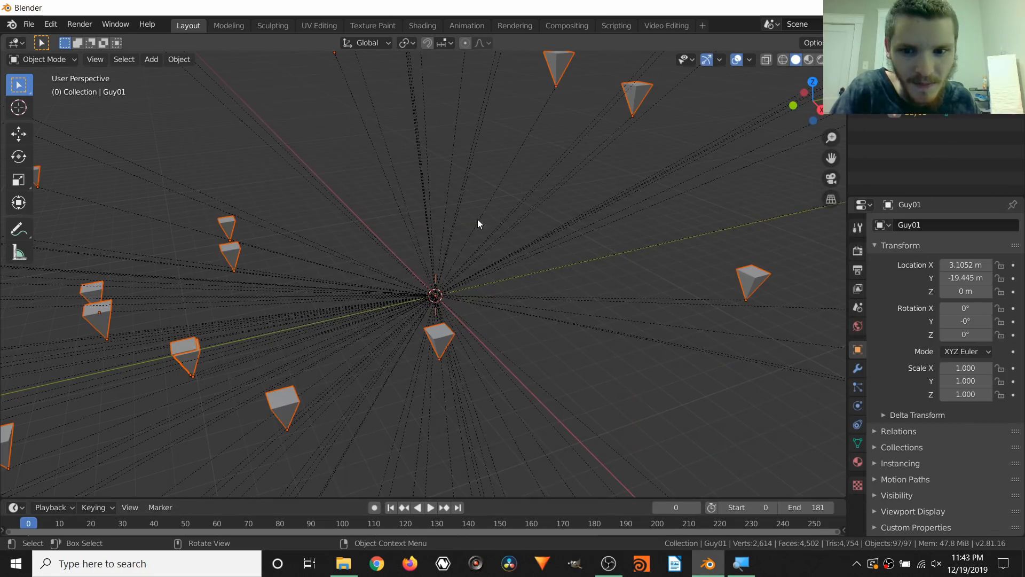
Examine the imported tracker points and the human figure in the viewport.
scroll(477, 240, "down", 8)
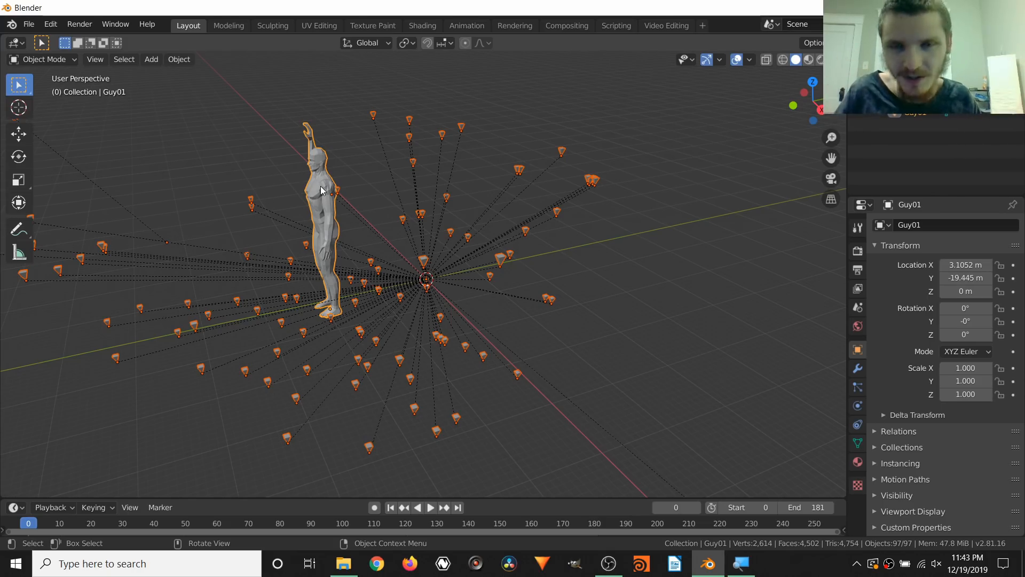
scroll(321, 190, "down", 3)
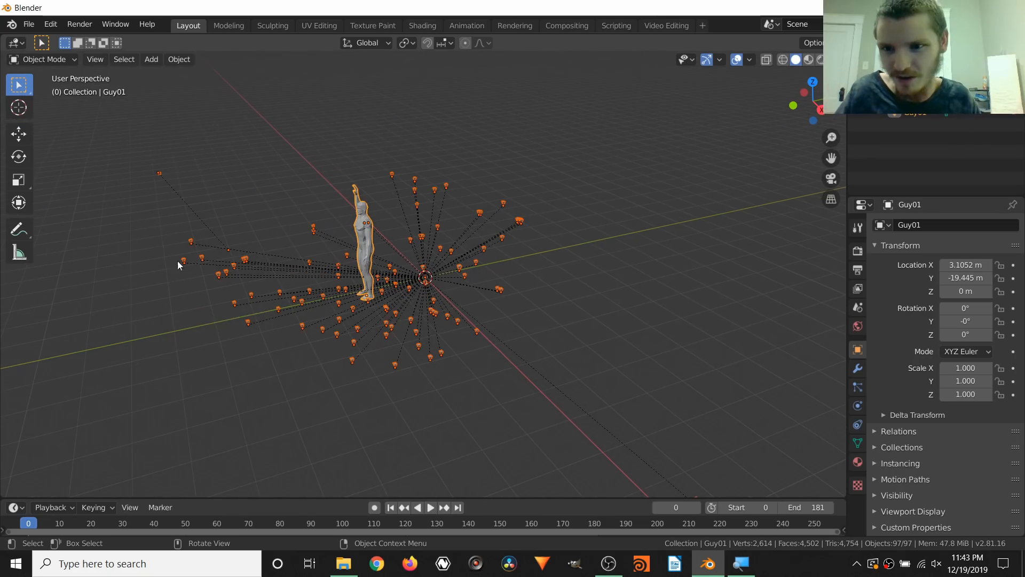
middle_click_drag(420, 270, 497, 270, "shift")
scroll(460, 286, "up", 3)
left_click(744, 296)
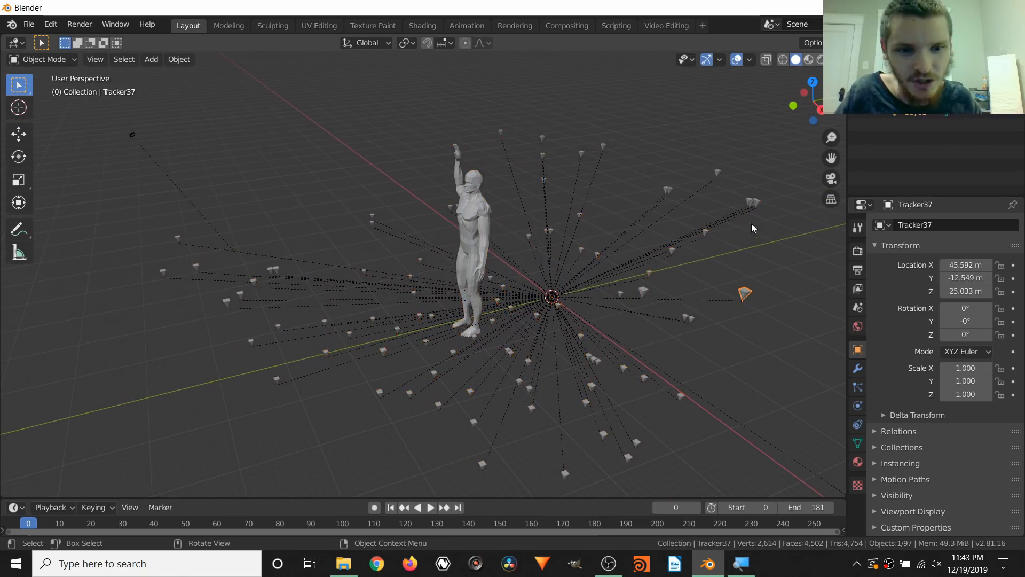
left_click(747, 220)
left_click(484, 230)
middle_click_drag(338, 199, 490, 239, "shift")
Select the imported tracking camera and enlarge its viewport display size to 11 m.
left_click(278, 172)
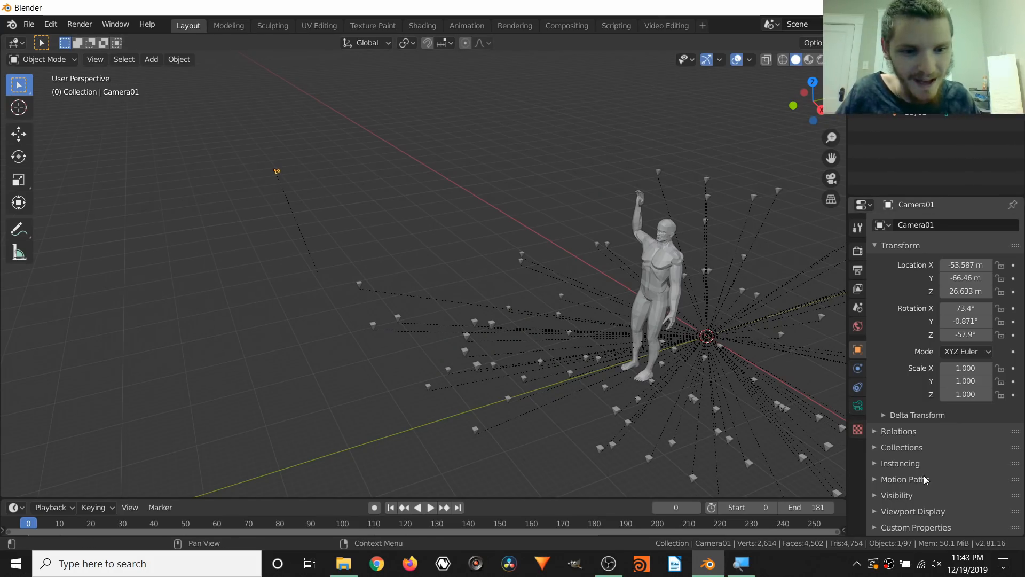
left_click(855, 407)
left_click(909, 449)
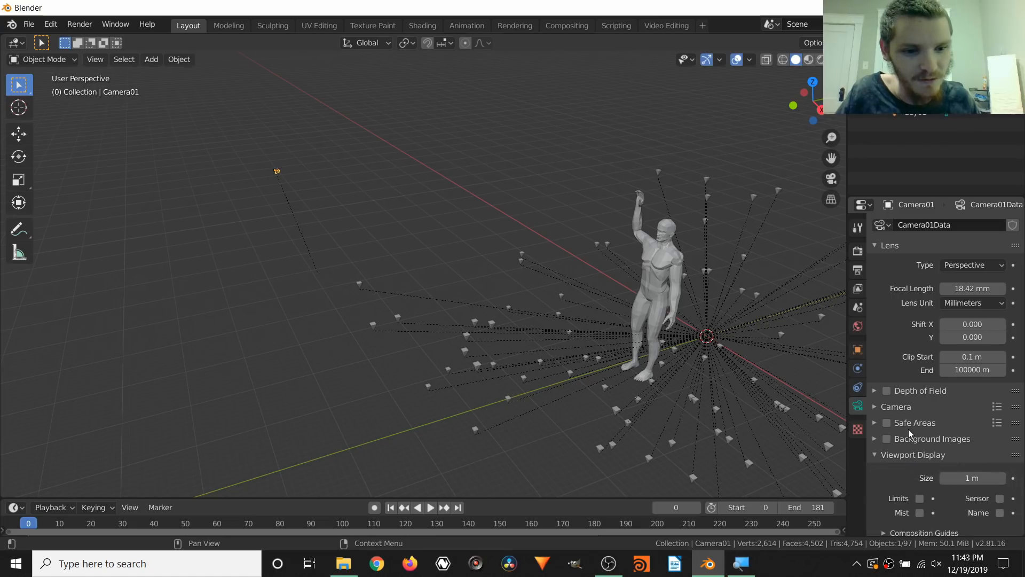
scroll(908, 429, "down", 2)
left_click_drag(959, 440, 979, 440)
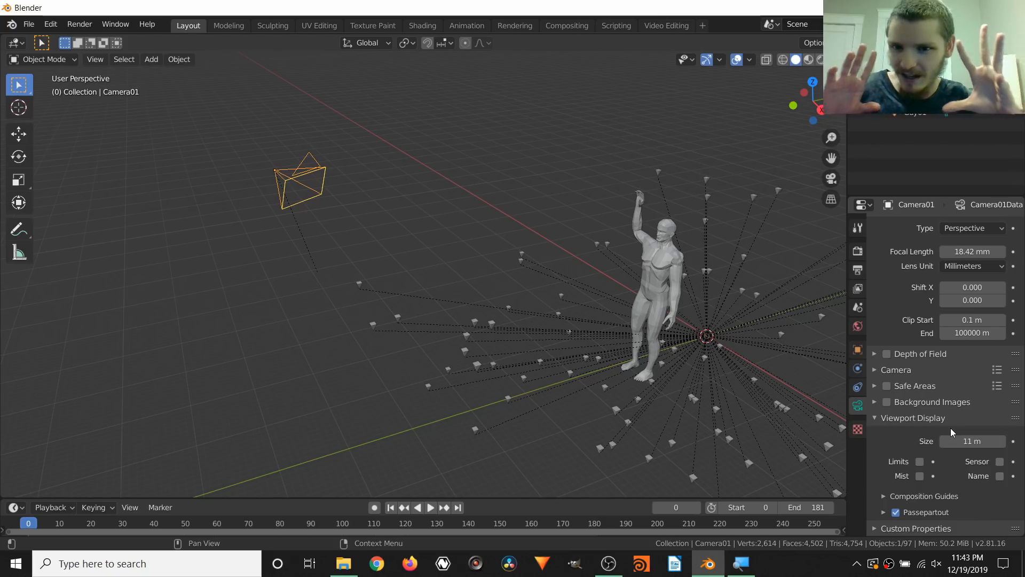
Look through the tracked camera, play its motion, and return to the first frame.
left_click(831, 179)
key("space")
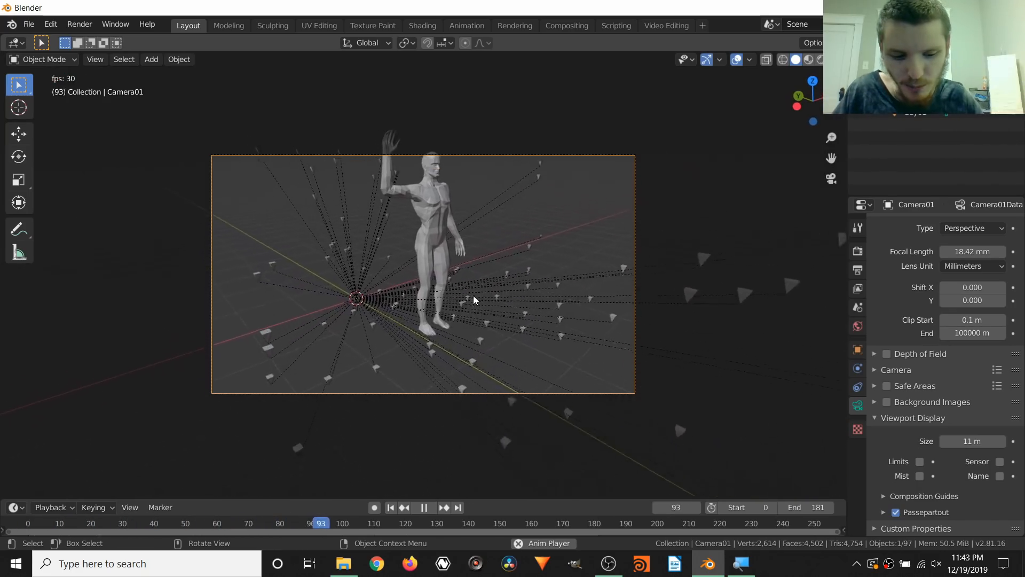
key("space")
key("shift+Left")
key("Home")
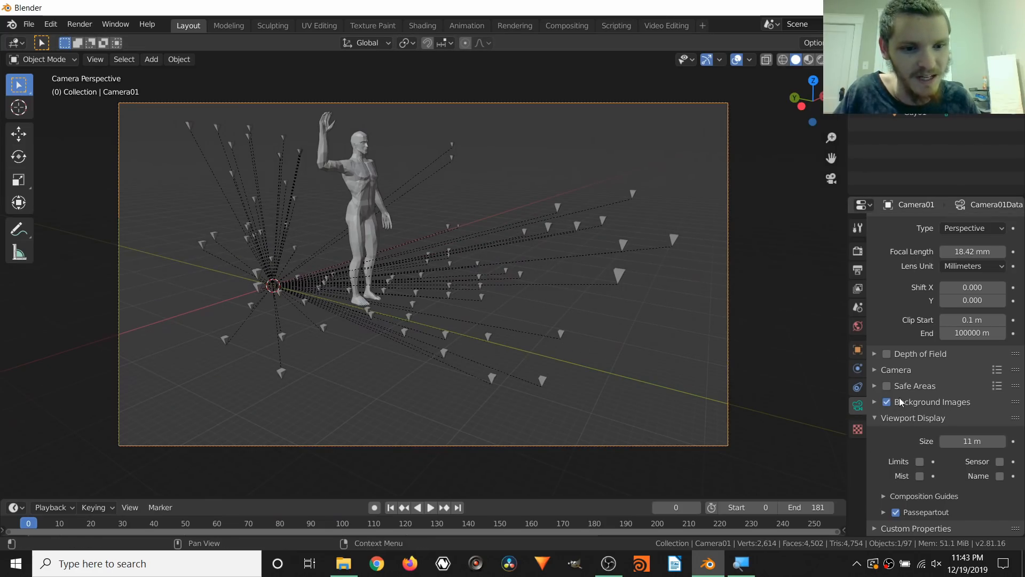
Enable background images on the tracked camera and add an empty image entry.
left_click(874, 401)
left_click(924, 420)
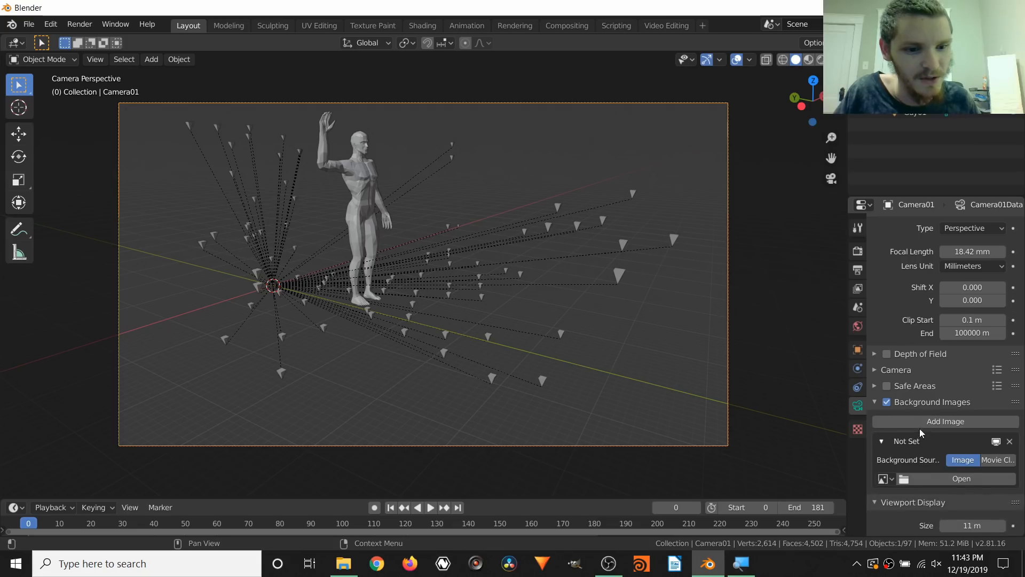
scroll(920, 428, "down", 2)
left_click(887, 436)
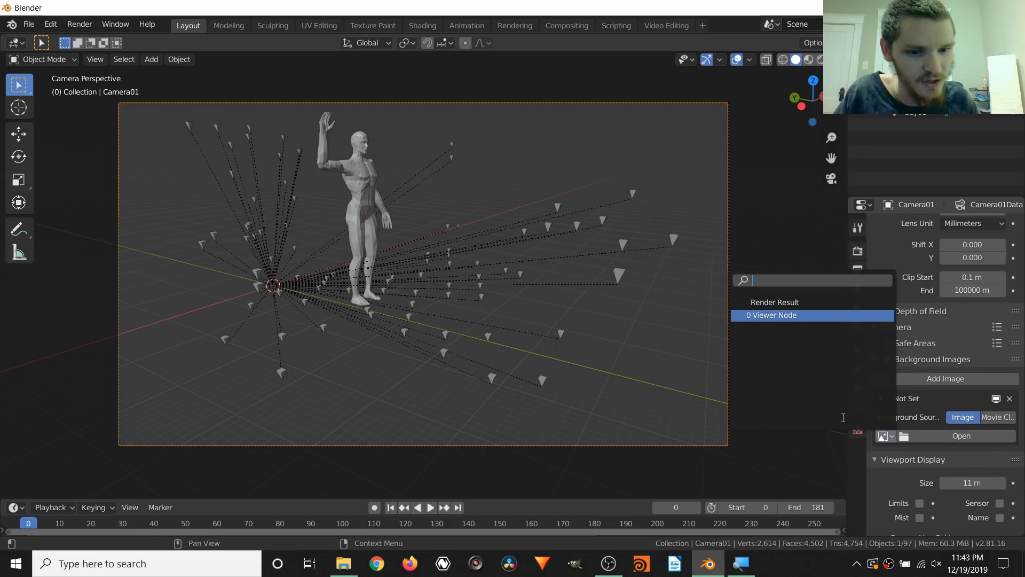
left_click(881, 436)
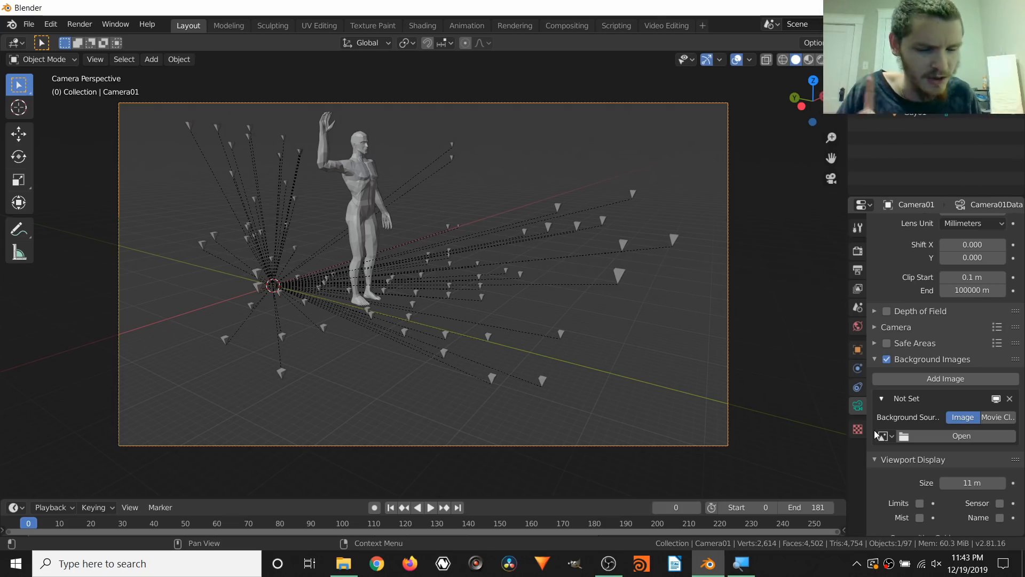
Load all the PNG frames in the recentlygraduated folder, starting with graduation_0021.png, as the camera's background image sequence.
left_click(930, 438)
left_click(246, 307)
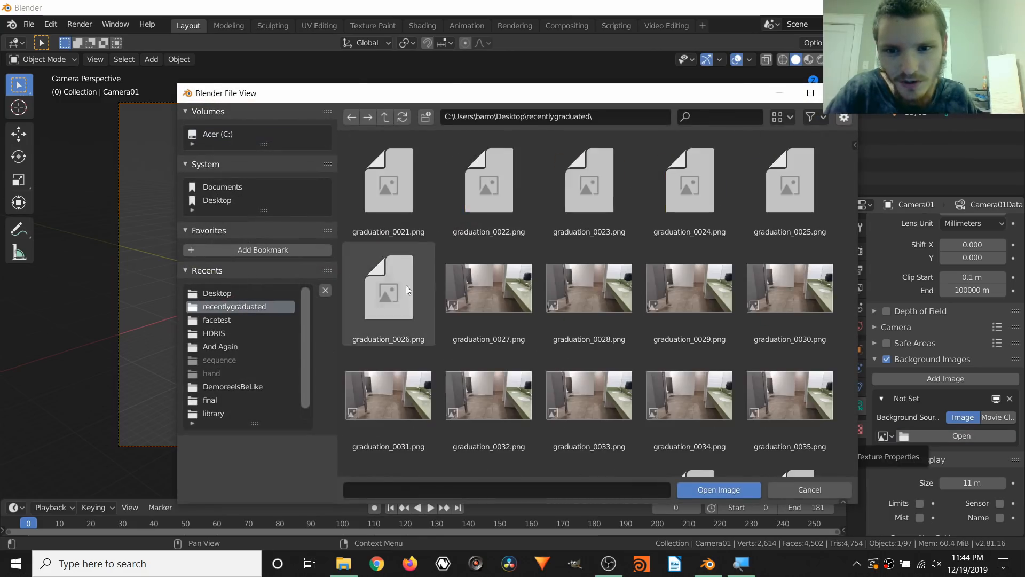
left_click(400, 196)
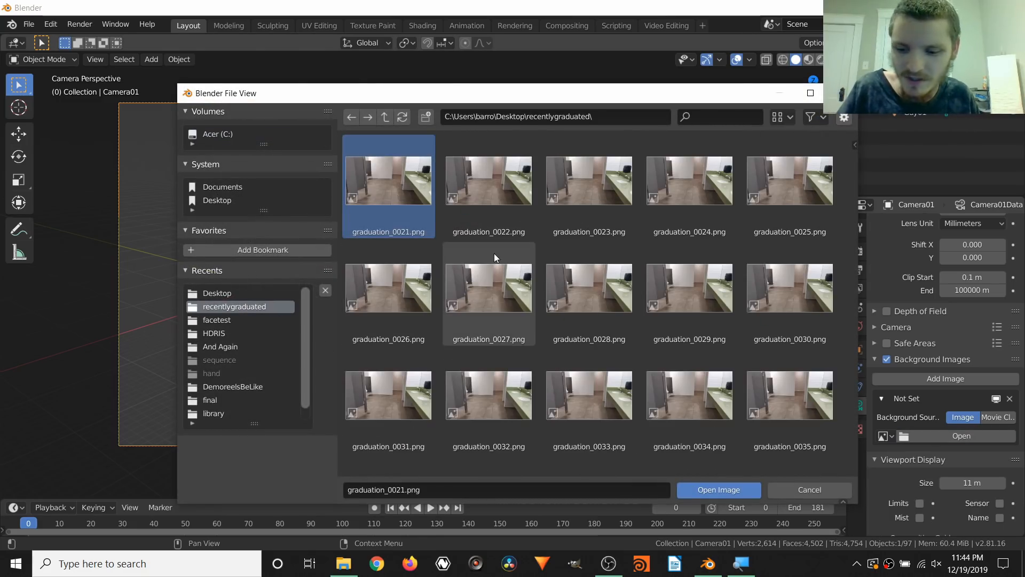
key("a")
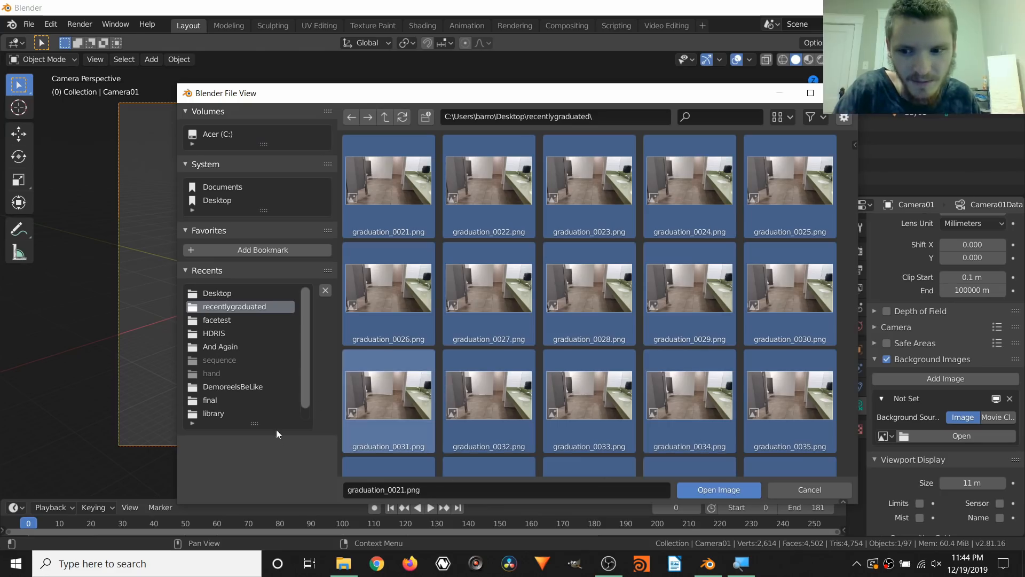
left_click(719, 489)
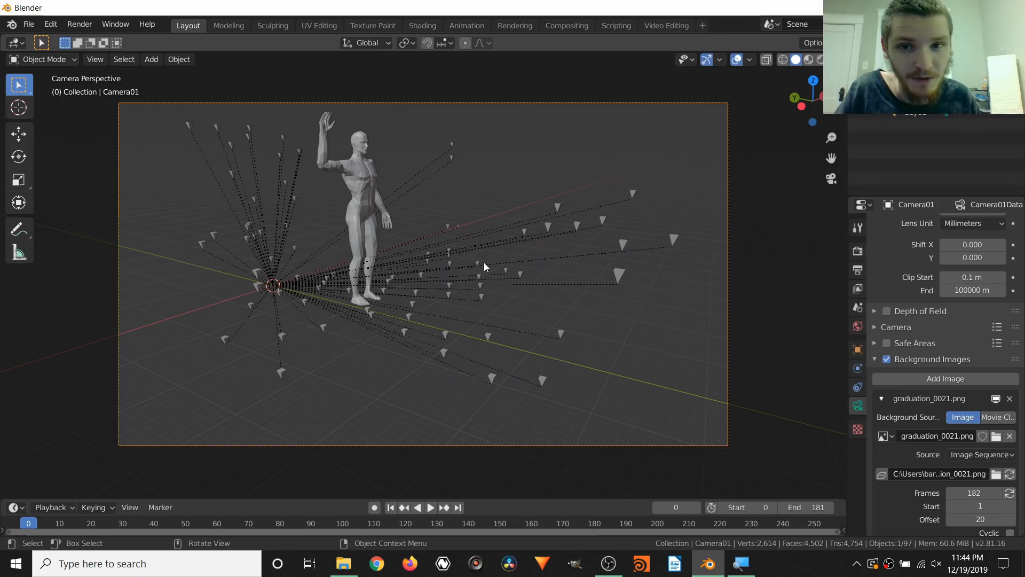
Play the shot over the background footage and scrub back to frame 71 to check the alignment.
key("space")
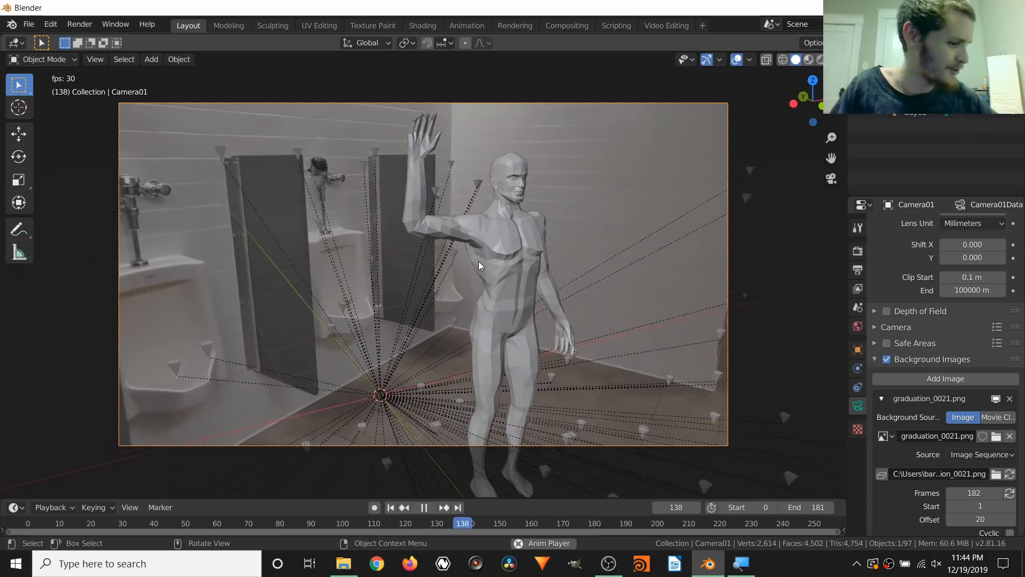
key("space")
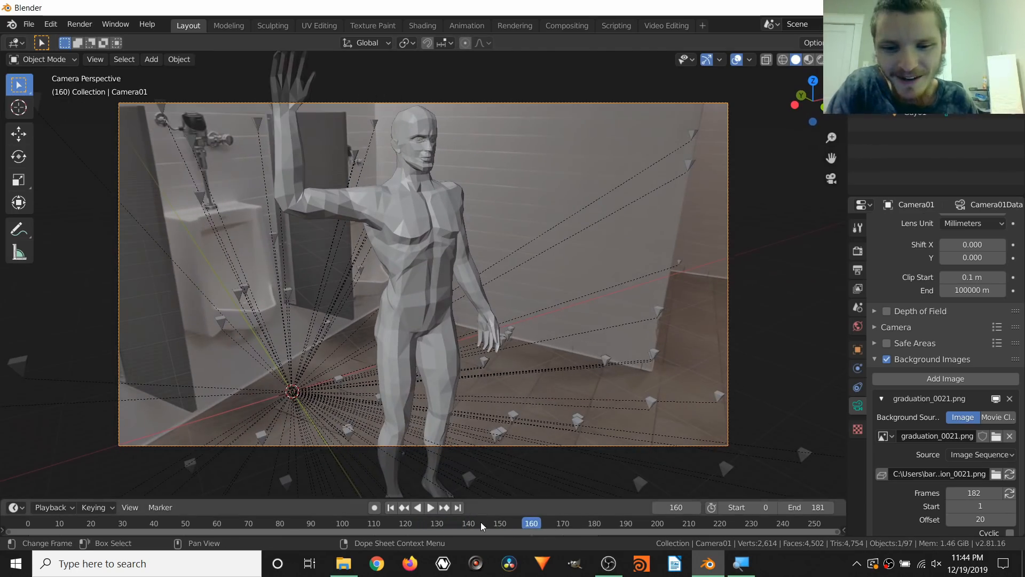
left_click_drag(481, 521, 251, 530)
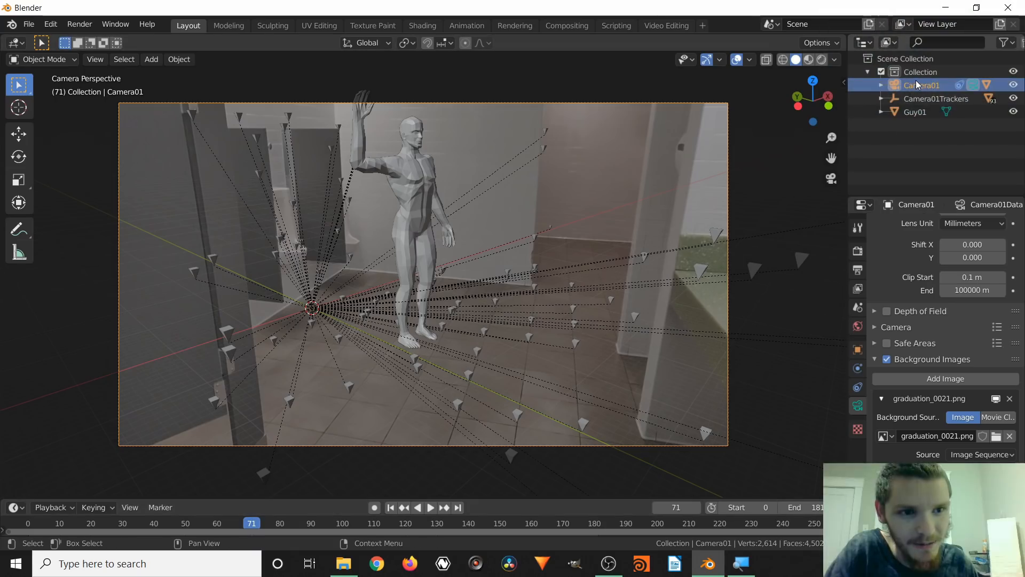
Try a frame offset of 10 on Camera01's Transform Cache constraint, play the shot, and undo the offset.
left_click(853, 388)
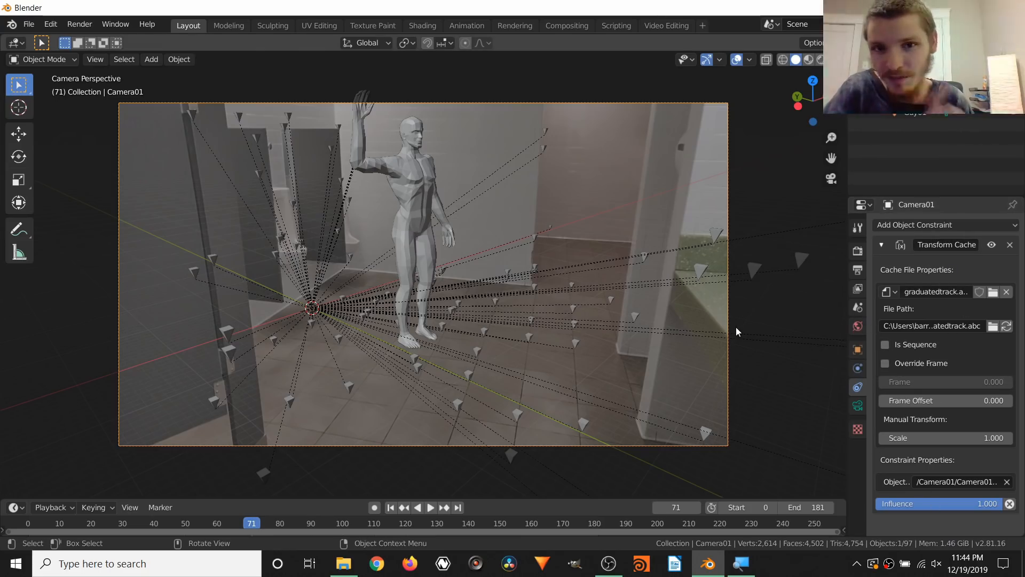
left_click(980, 399)
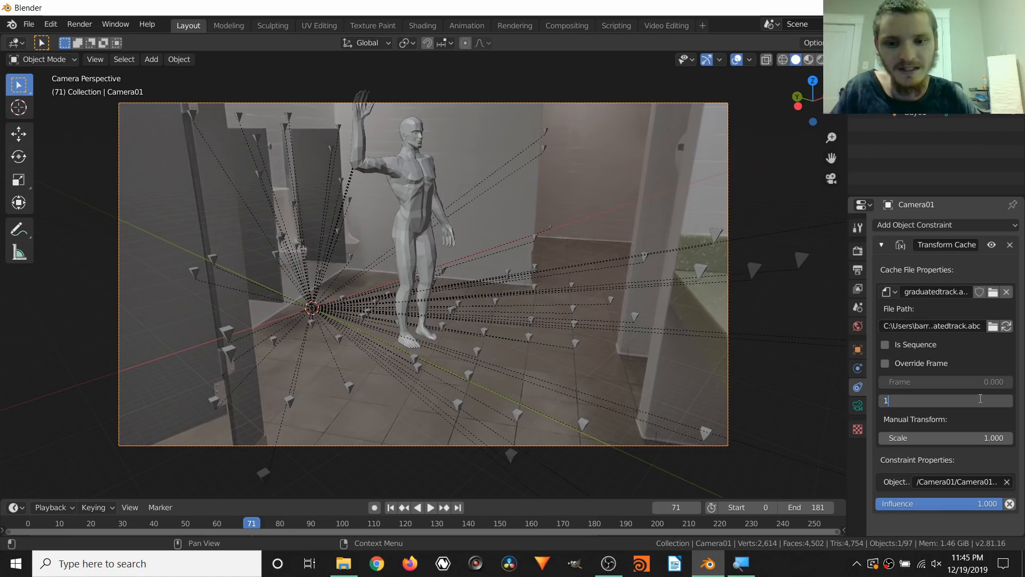
type("10")
key("Return")
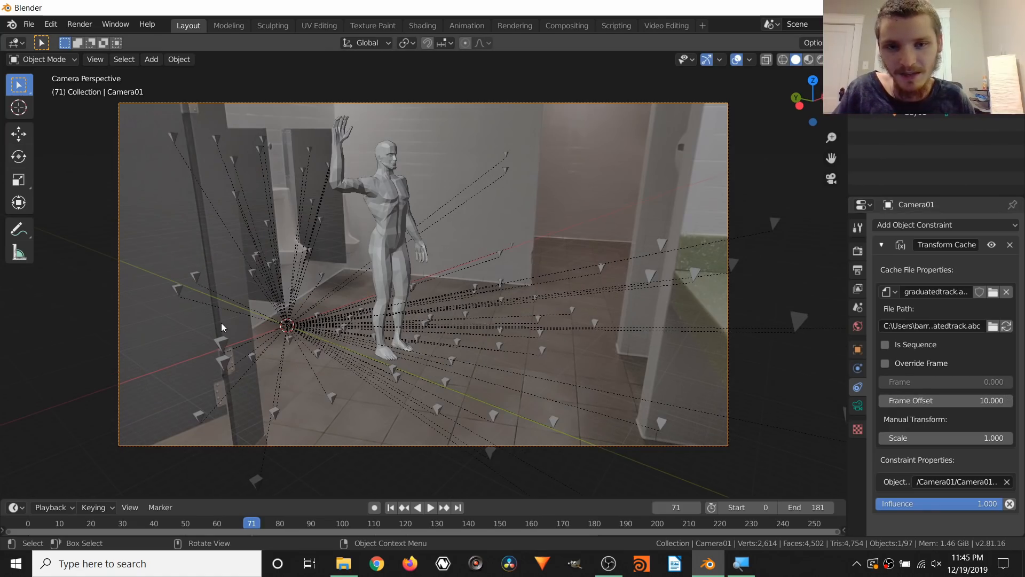
key("space")
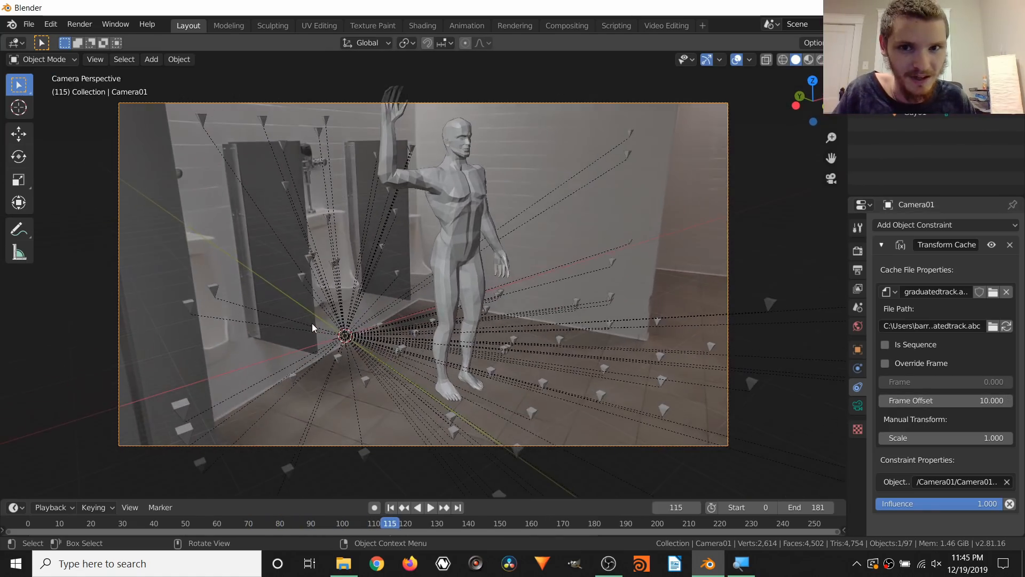
key("ctrl+z")
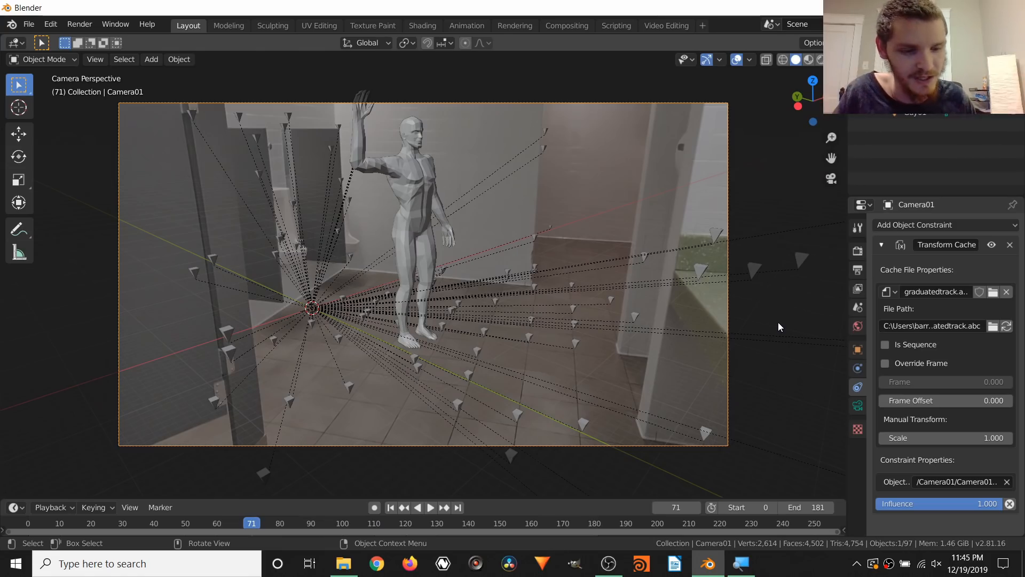
Set the Transform Cache constraint's frame offset to 1 and play the shot to check the track's sync.
left_click(960, 402)
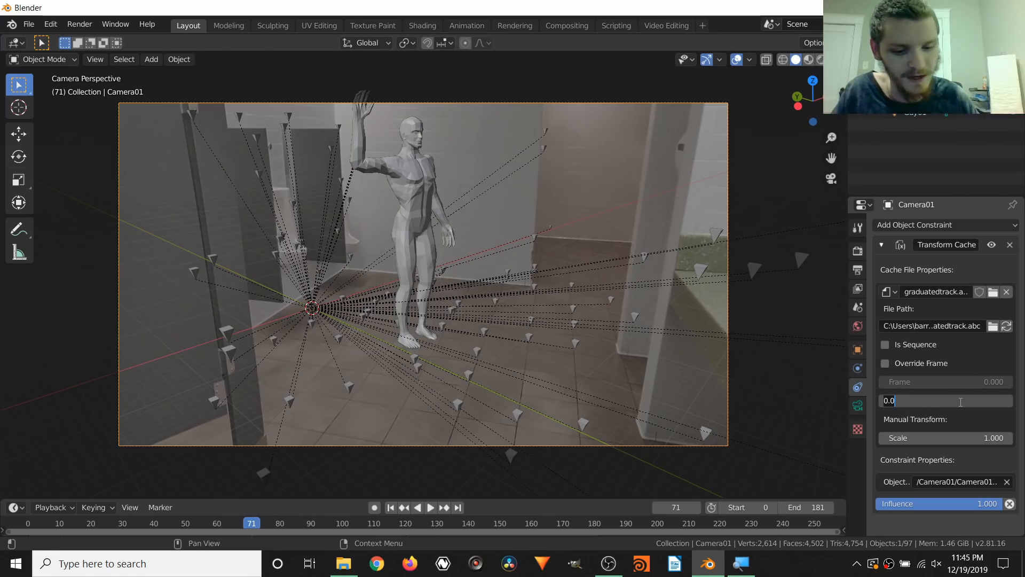
type("1")
key("Return")
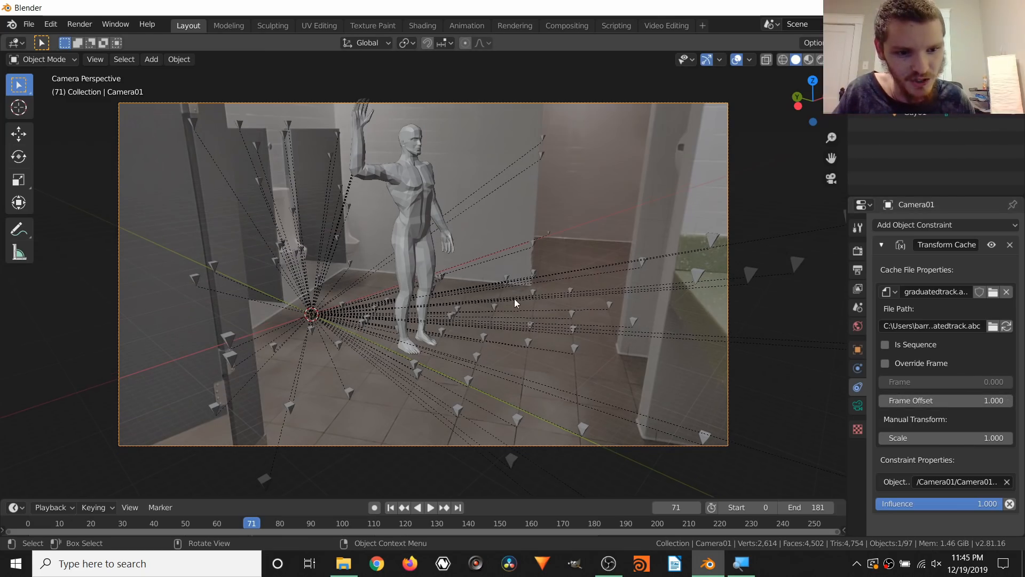
key("space")
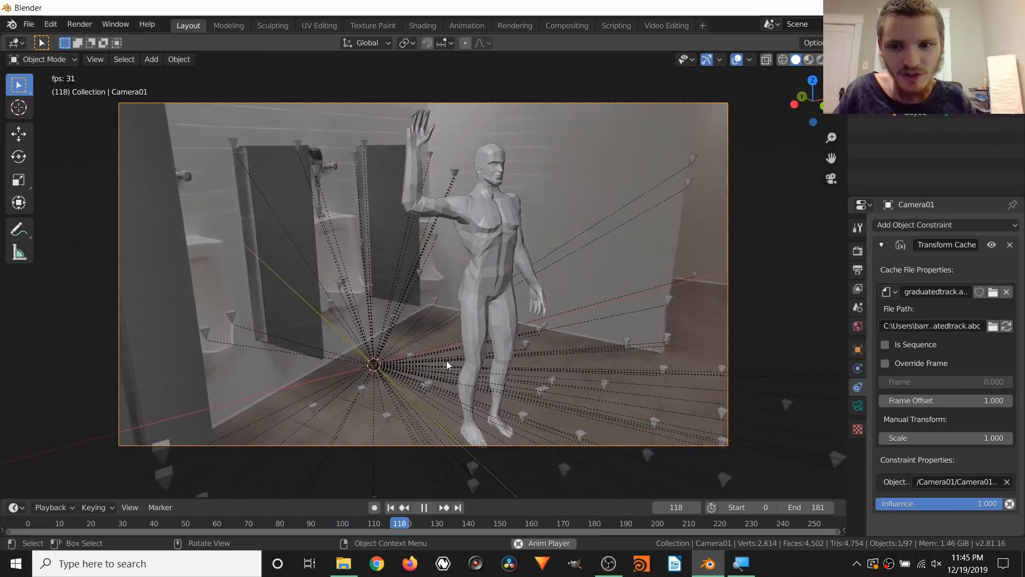
Stop the playback, set the scene's start frame to 1, and return to the first frame of the shot.
key("space")
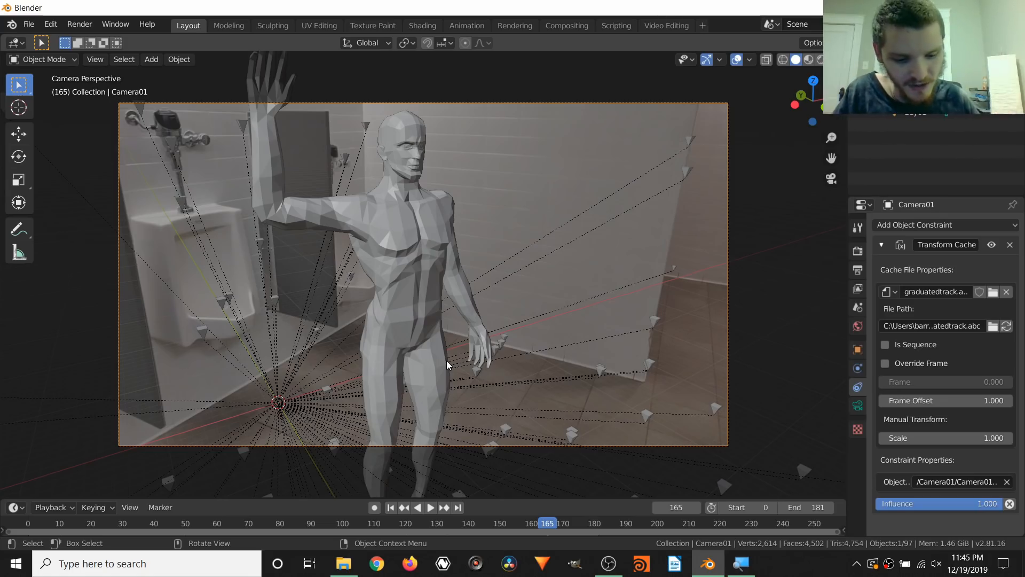
key("shift+Left")
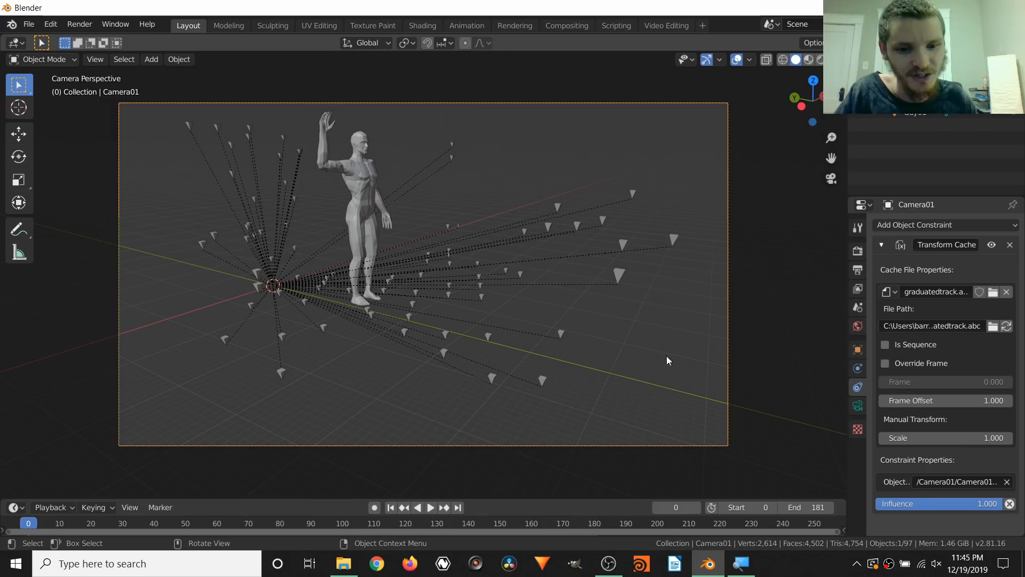
left_click(773, 509)
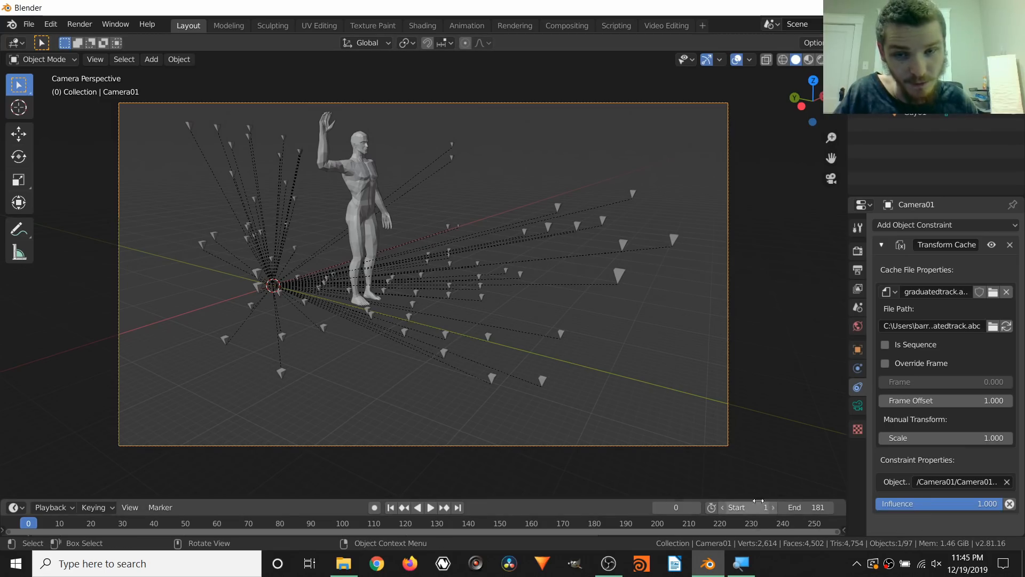
key("shift+Left")
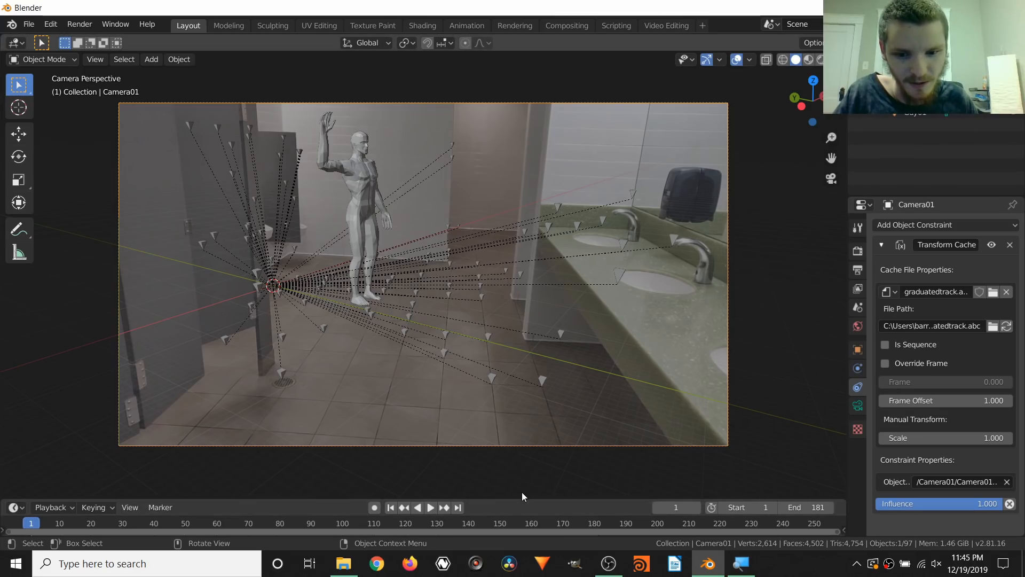
Enlarge the timeline area and play the shot from frame 1 to check the figure against the footage.
left_click_drag(521, 494, 518, 431)
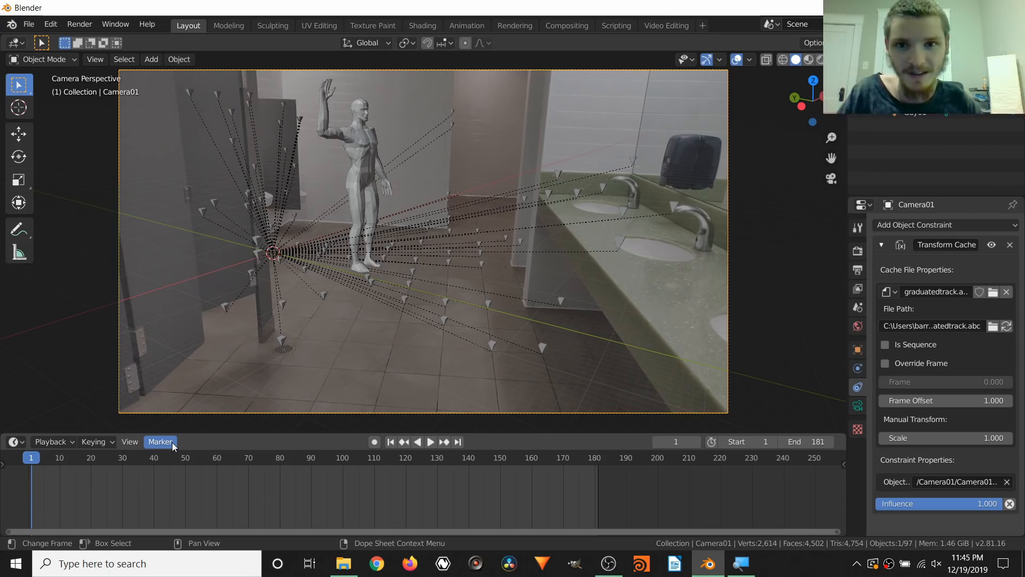
key("space")
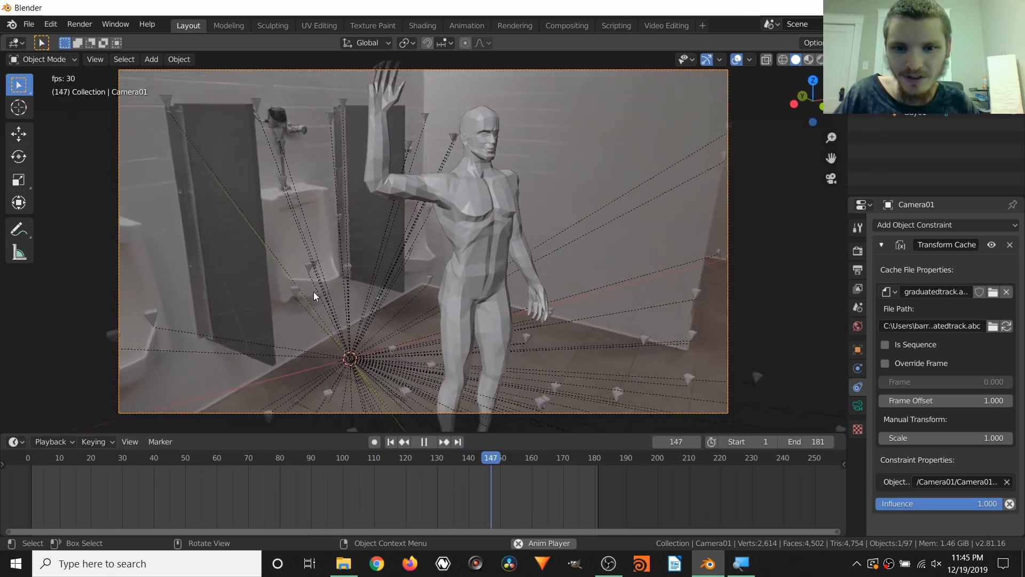
key("Escape")
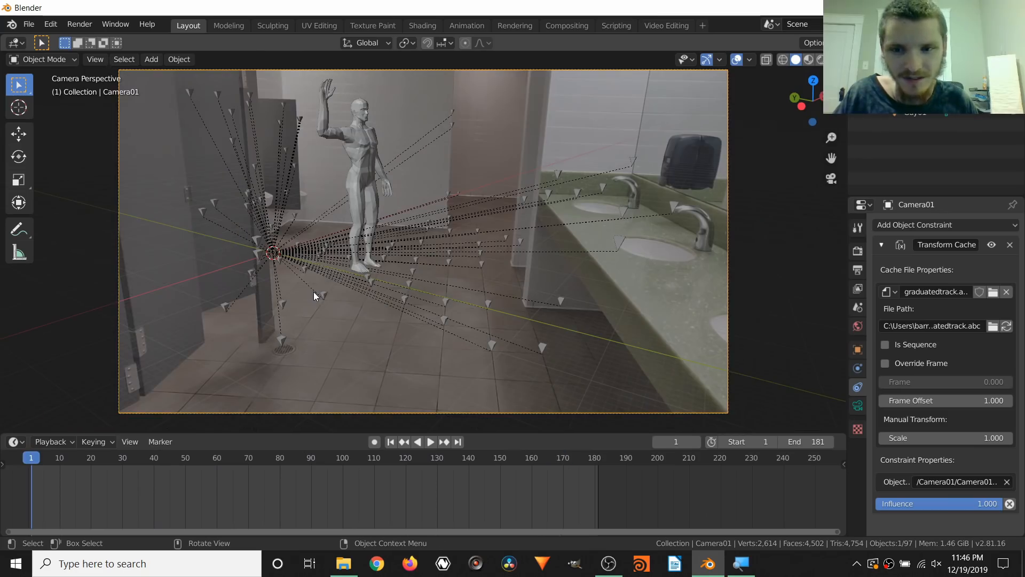
Duplicate the Guy01 figure twice, place the copies beside it on the bathroom floor, and play the shot with all three.
left_click(362, 179)
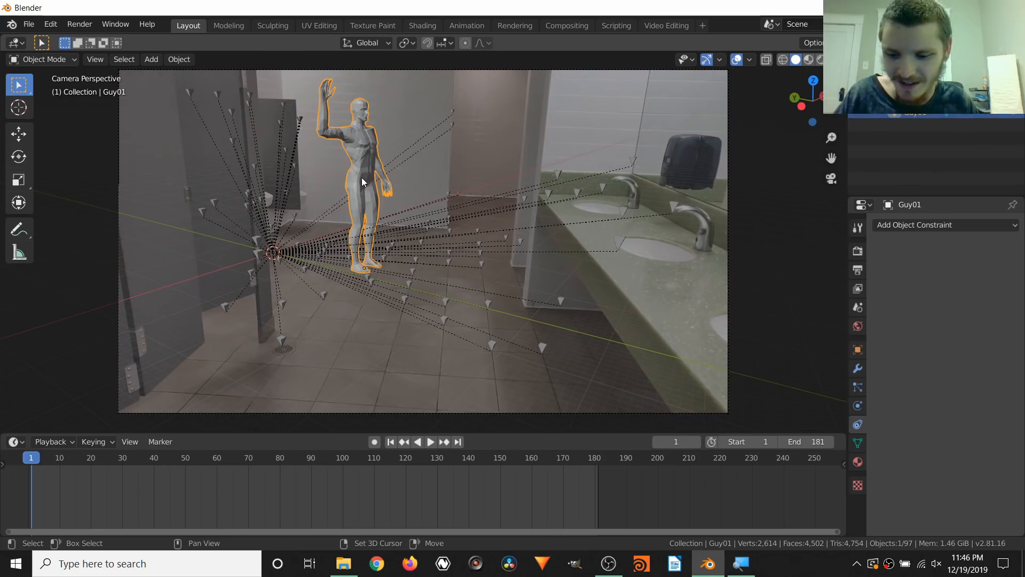
key("shift+d")
key("x")
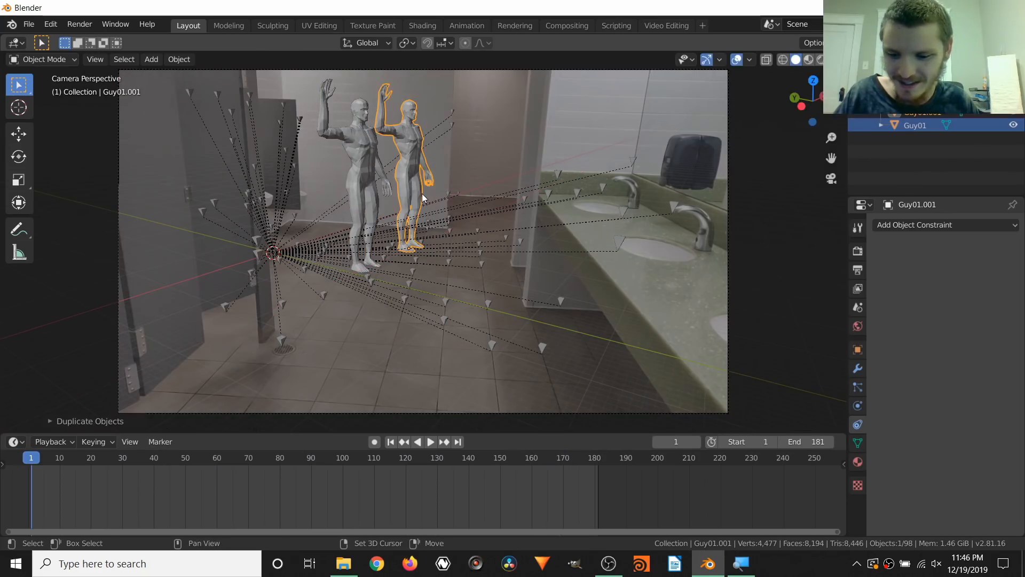
left_click(488, 206)
key("space")
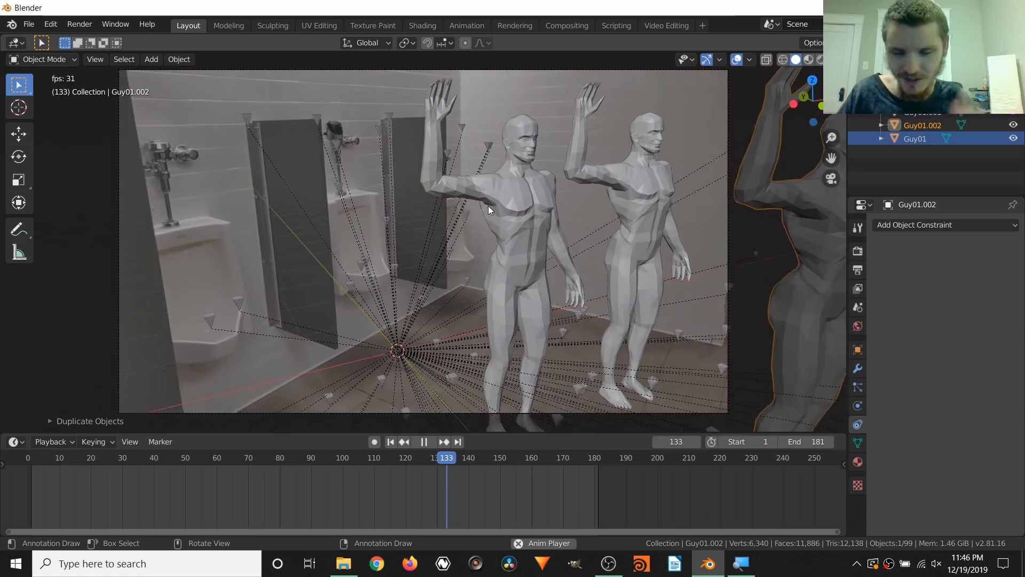
key("space")
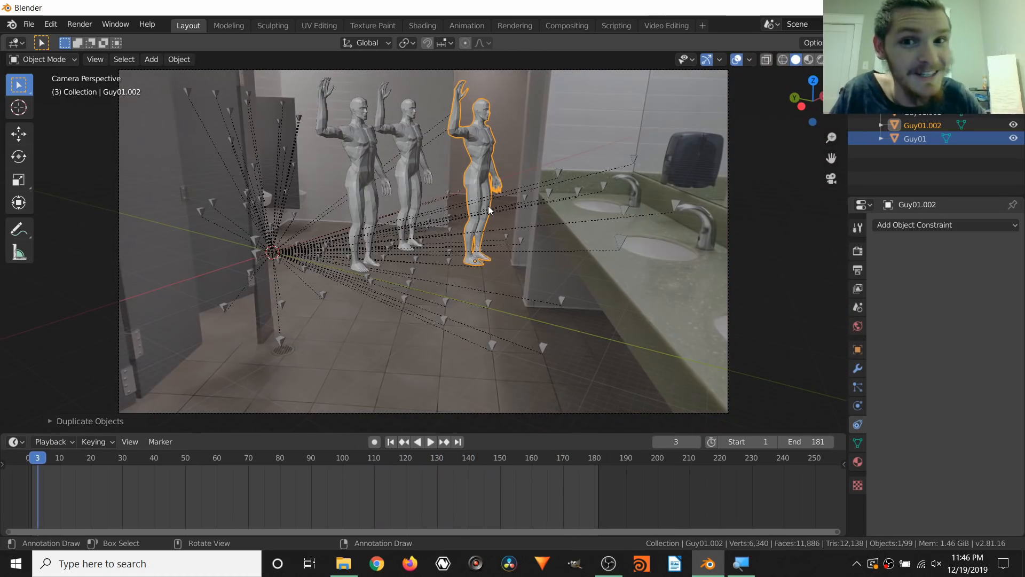